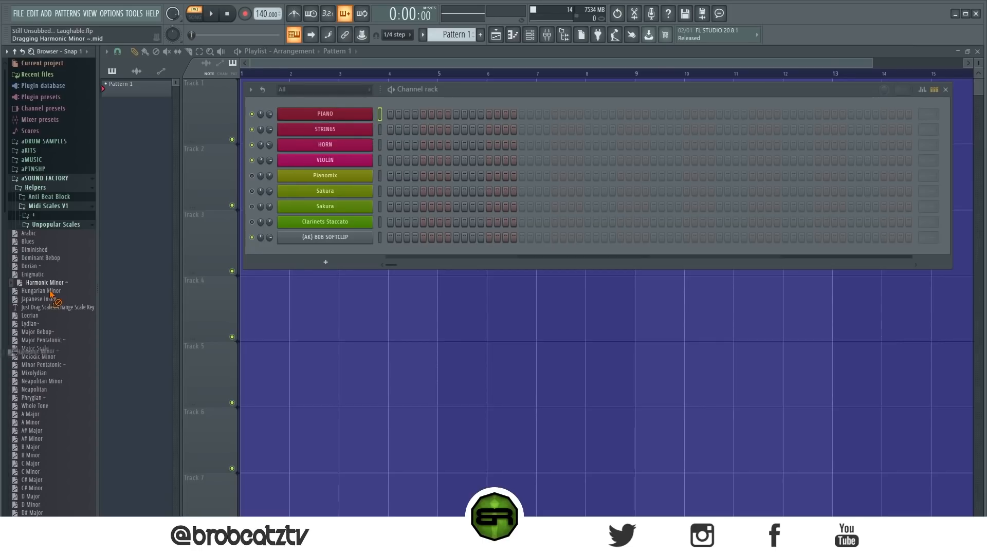
Step: Load the D Minor MIDI scale from the Midi Scales V1 folder into the channel rack and open it in the piano roll
scroll(51, 289, "down", 2)
scroll(42, 316, "down", 4)
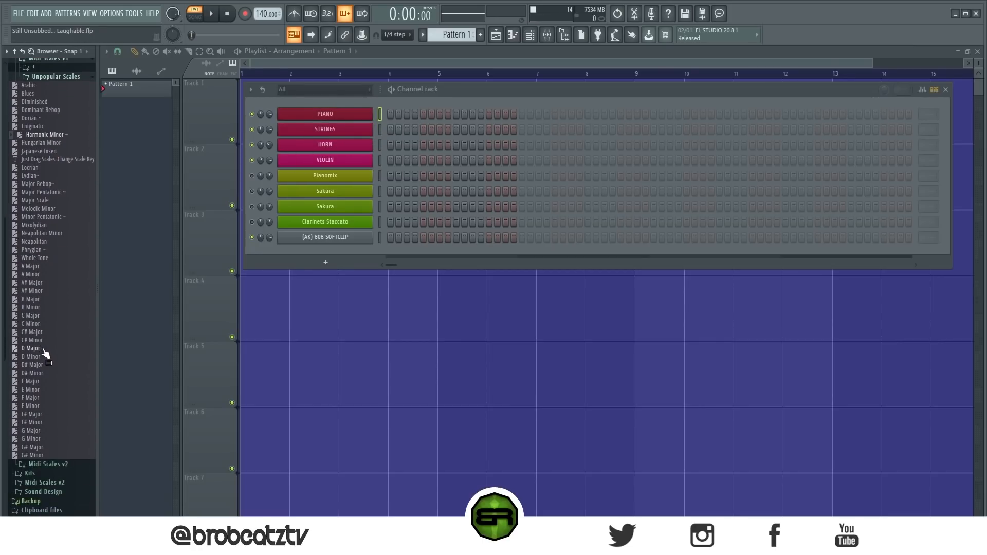
left_click_drag(46, 356, 404, 125)
left_click(399, 119)
Step: Transpose all notes of the D Minor scale down one semitone so the lowest note sits on C#3
key("ctrl+a")
scroll(203, 252, "up", 2)
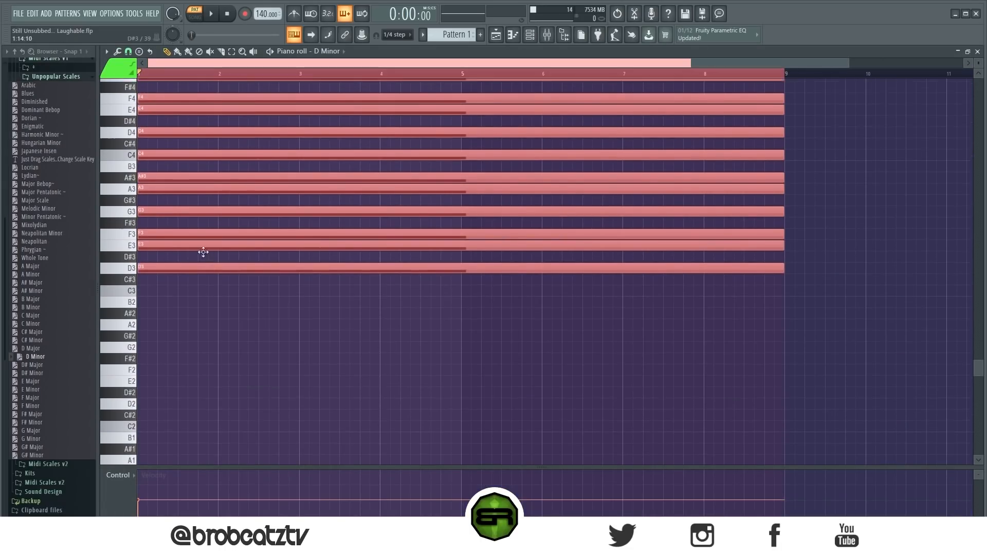
mouse_move(158, 268)
left_mouse_down()
mouse_move(172, 286)
mouse_move(140, 295)
mouse_move(169, 308)
mouse_move(146, 282)
left_mouse_up()
left_click(368, 350)
scroll(262, 293, "up", 2)
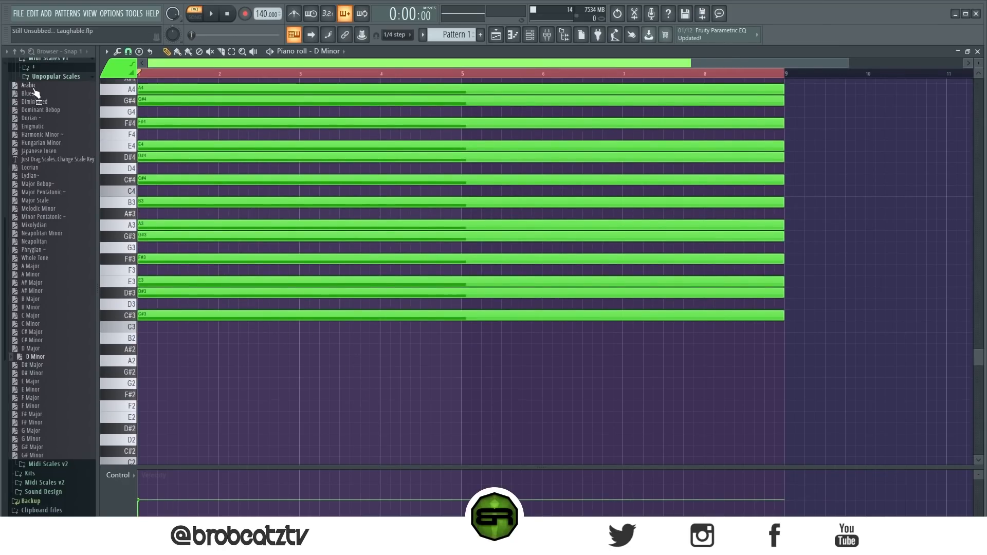
Step: Collapse the aSOUND FACTORY folder, then preview the PIANO instrument and show that channel's empty piano roll
scroll(59, 132, "up", 2)
scroll(46, 177, "up", 4)
left_click(46, 178)
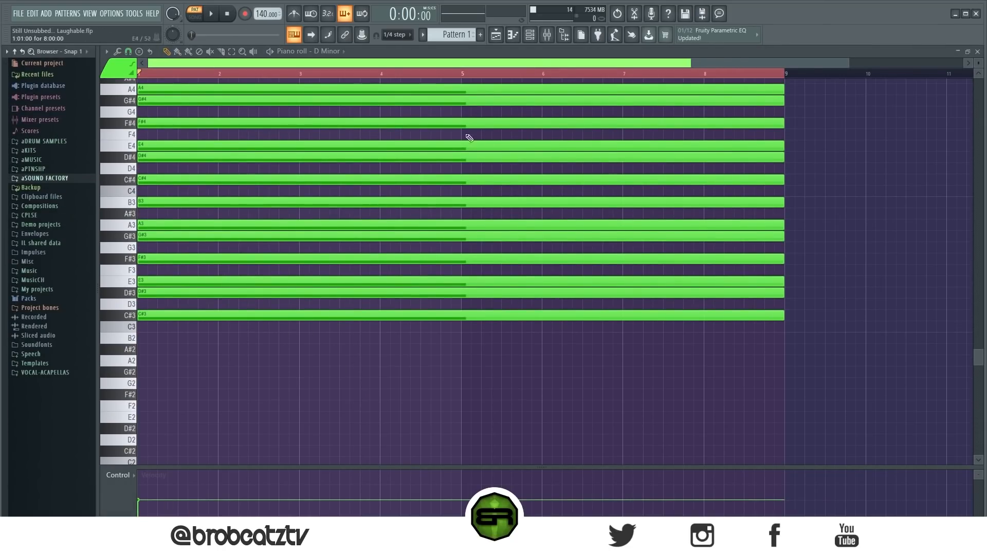
left_click(529, 35)
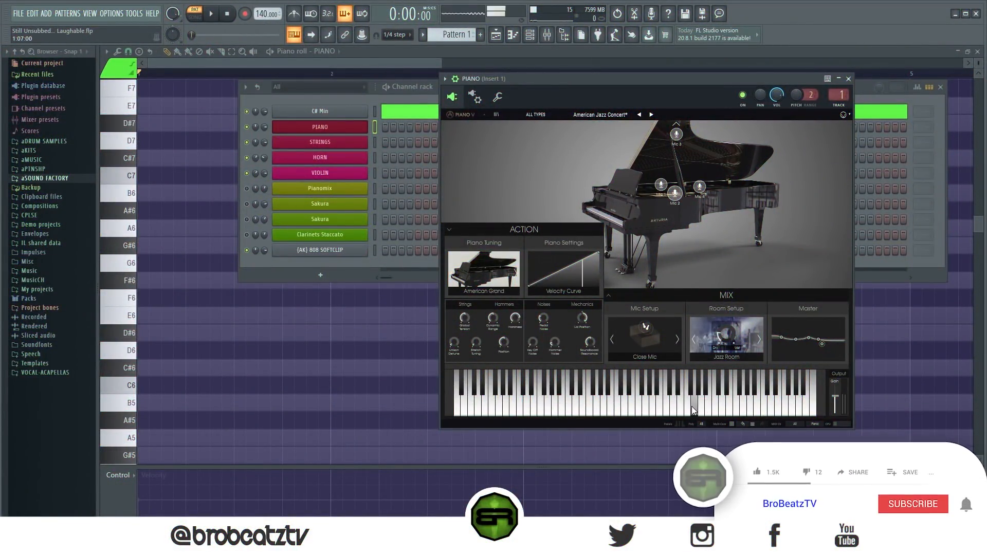
left_click(848, 78)
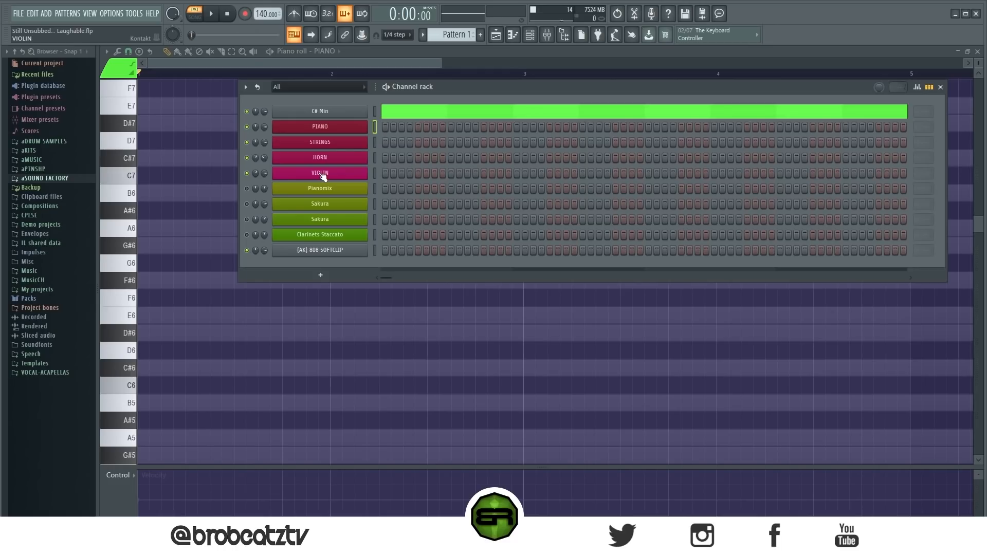
key("F6")
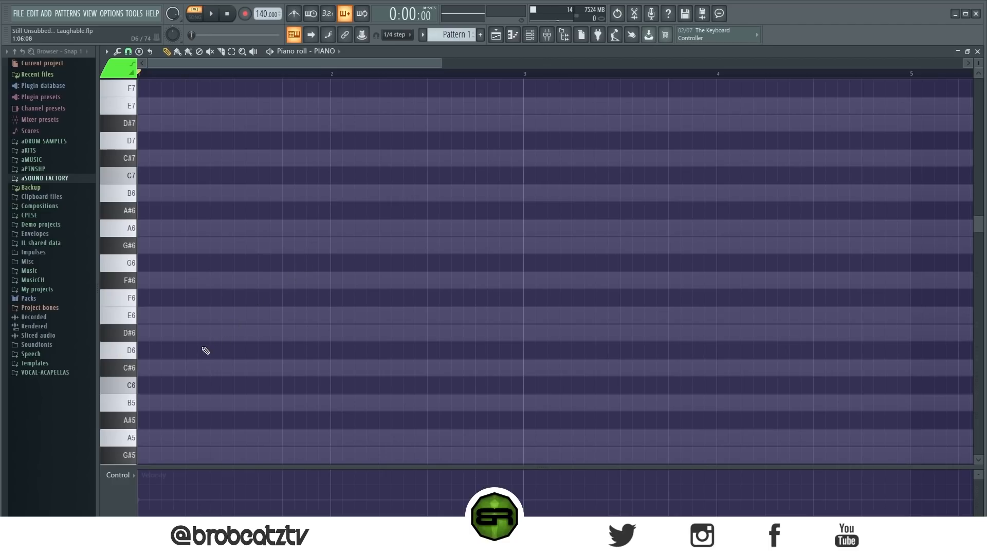
Step: Place half-bar C#6, D#6 and E6 notes at the start of bar 1
left_click(202, 374)
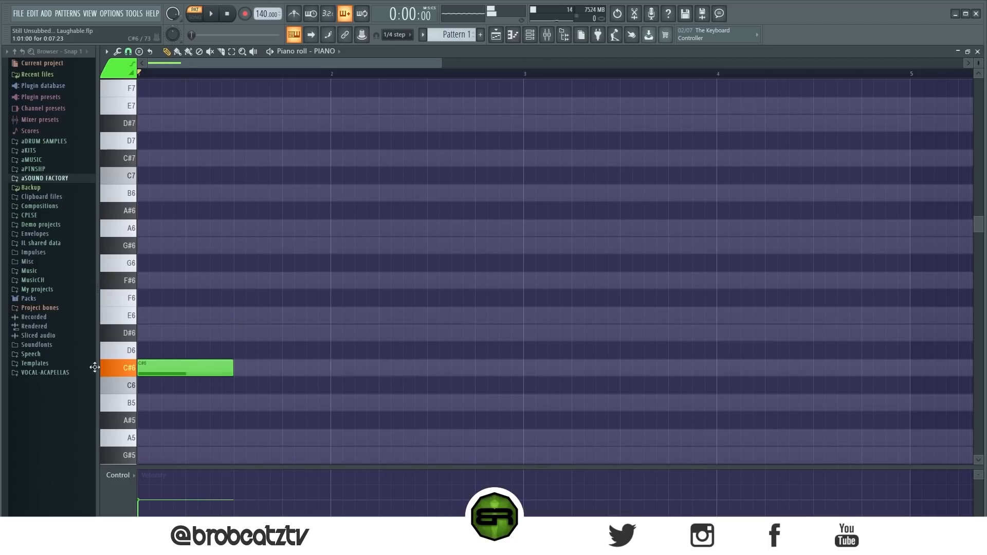
left_click(174, 332)
left_click(175, 315)
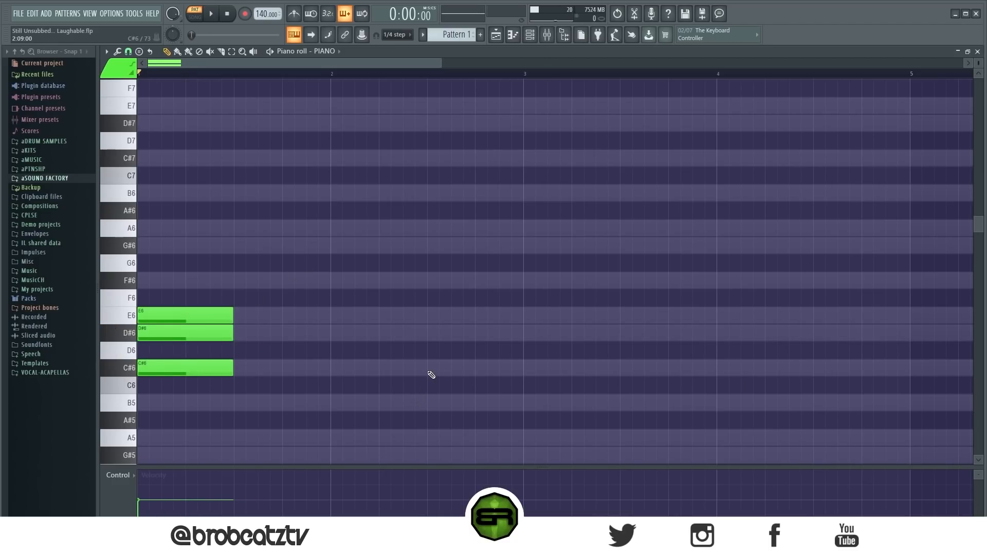
Step: Place half-bar C#6, E6, G#6 and B6 notes at the start of bar 2
left_click_drag(322, 235, 179, 417)
left_click(443, 397, "ctrl")
left_click(337, 370)
left_click(325, 318)
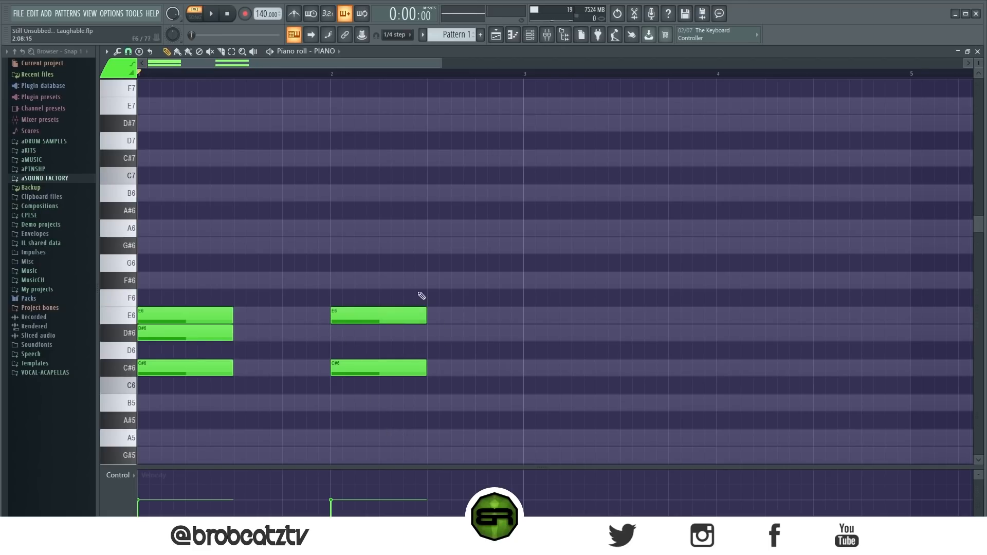
left_click(336, 247)
left_click(324, 194)
mouse_move(349, 190)
left_mouse_down()
mouse_move(373, 190)
mouse_move(361, 187)
left_mouse_up()
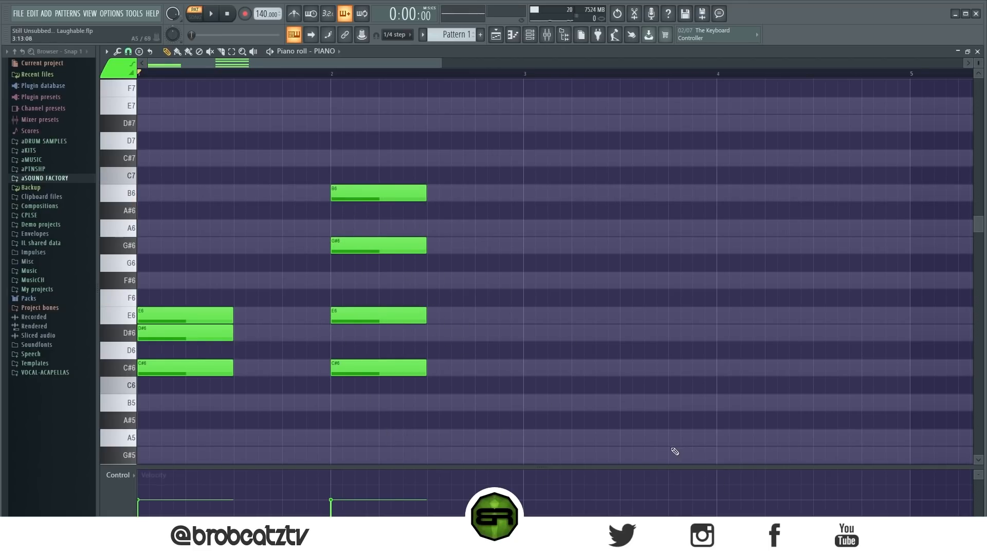
Step: Move the B6 note to the start of bar 3 and delete the C#6 and E6 notes in bar 2
left_click(365, 188, "ctrl")
left_click_drag(369, 191, 561, 193)
left_click(579, 254)
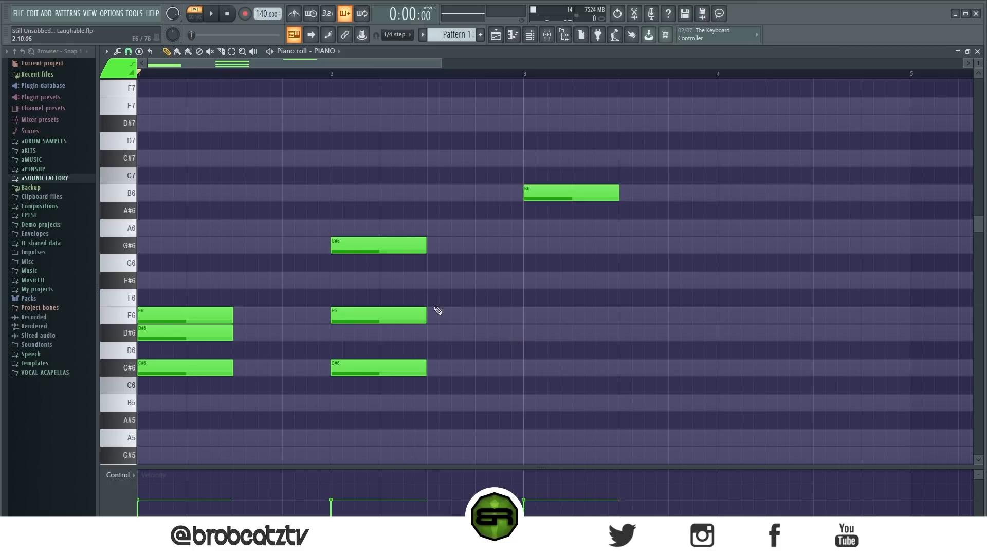
left_click_drag(344, 297, 396, 365, "ctrl")
key("Delete")
left_click_drag(260, 298, 167, 387, "ctrl")
left_click(393, 385)
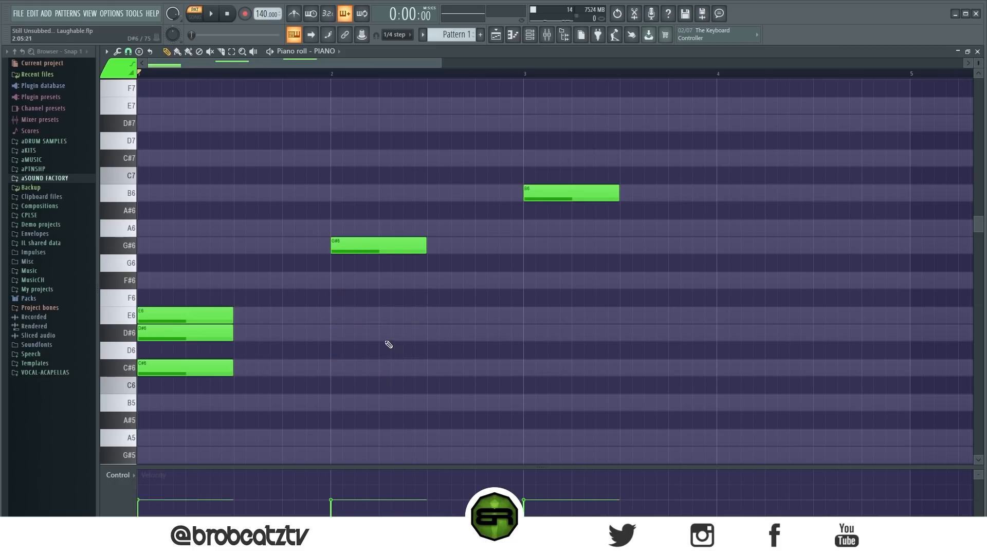
Step: Place G#6 notes halfway through bars 1 and 2, and repeat C#6 at the start of bars 2, 3 and 4
left_click_drag(611, 150, 137, 358, "ctrl")
left_click(470, 314)
left_click_drag(366, 251, 458, 249)
left_click_drag(250, 298, 185, 334, "ctrl")
left_click(230, 368, "ctrl")
left_click_drag(197, 368, 569, 361, "ctrl")
right_click(572, 325)
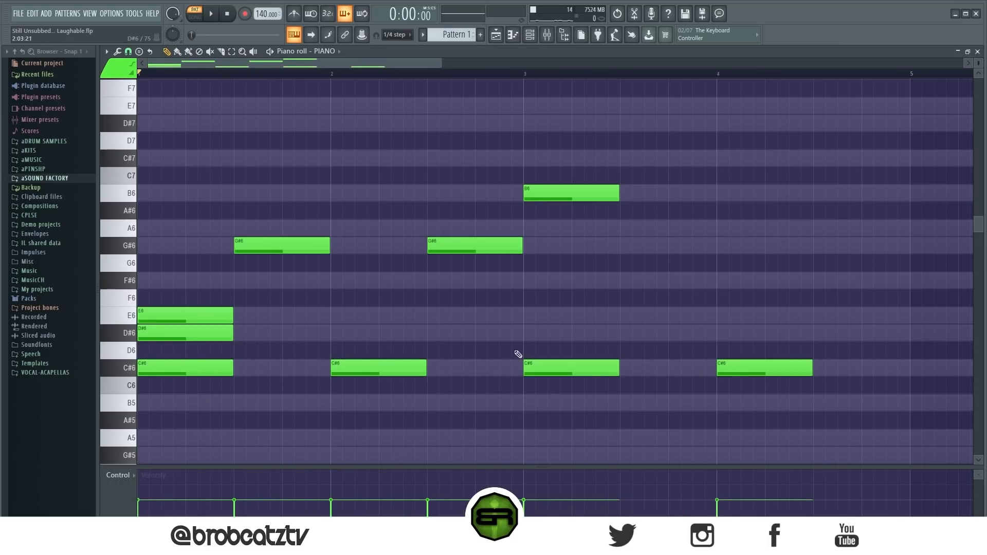
Step: Shift the E6 note to just before the middle of bar 1, and place a shortened D#6 on its last beat
left_click_drag(179, 309, 341, 337, "ctrl")
key("ctrl+d")
left_click_drag(170, 219, 315, 413)
left_click(350, 267, "ctrl")
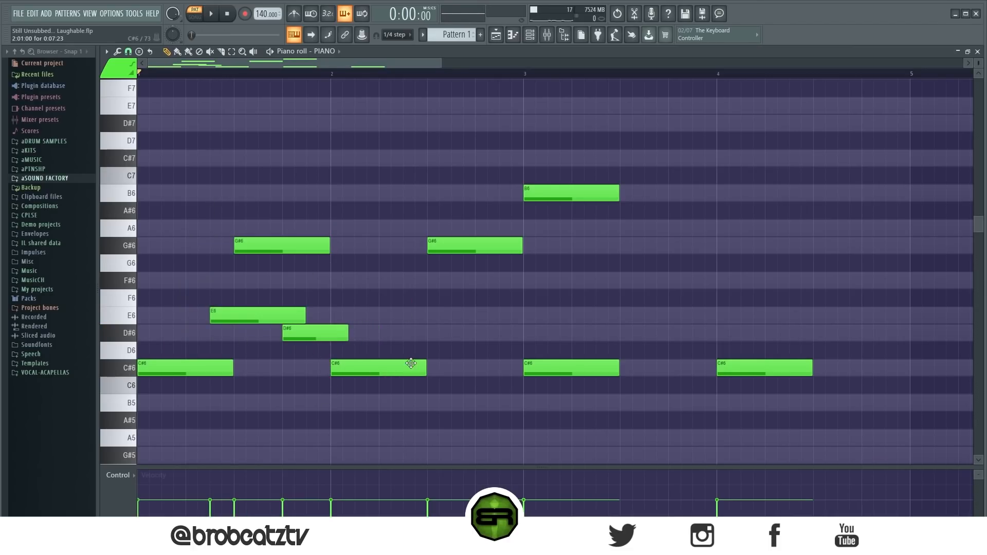
Step: Move the B6 note to the middle of bar 3 and copy it to the middle of bar 4
right_click(477, 245)
right_click(387, 367)
left_click_drag(356, 176, 377, 371)
left_click(619, 284, "ctrl")
left_click_drag(669, 212, 636, 210)
right_click(637, 209)
left_click_drag(568, 198, 668, 197)
left_click_drag(664, 199, 854, 209)
Step: Copy bar 1's E6 and D#6 pair to the same positions in bars 2, 3 and 4
left_click_drag(535, 273, 286, 357)
left_click_drag(250, 311, 637, 307)
key("ctrl+d")
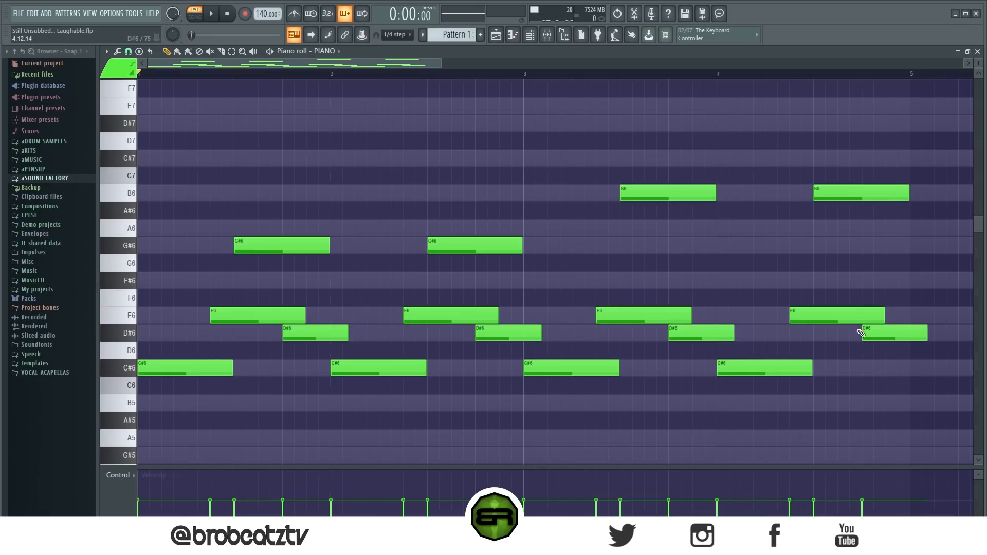
Step: Trim the last D#6 note to the end of bar 4, lengthen the last C#6 note and play the melody
left_click_drag(933, 335, 908, 335)
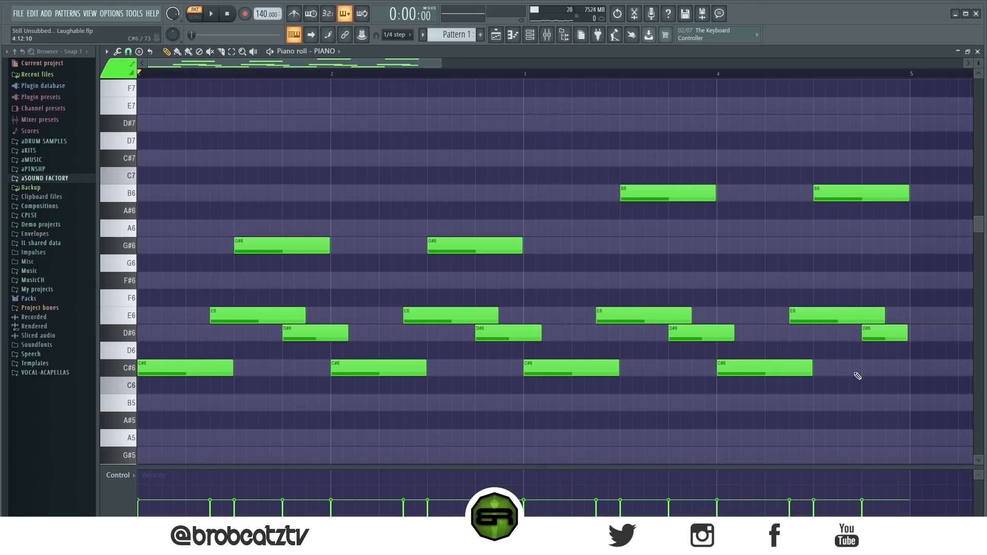
left_click_drag(814, 369, 847, 377)
key("space")
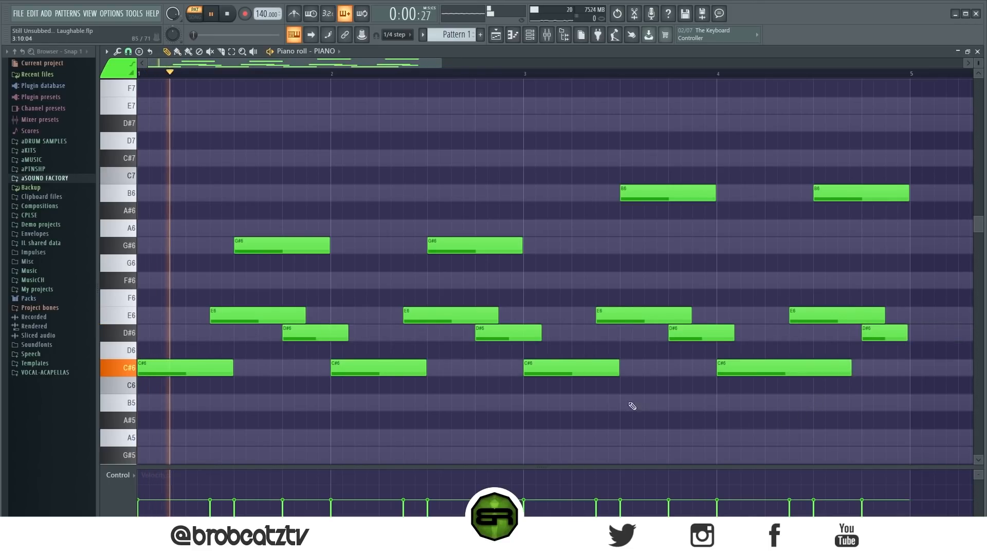
Step: Duplicate the whole four-bar piano melody into bars 5 to 8 and clear the note selection
right_click(535, 411, "ctrl")
key("ctrl+a")
key("ctrl+b")
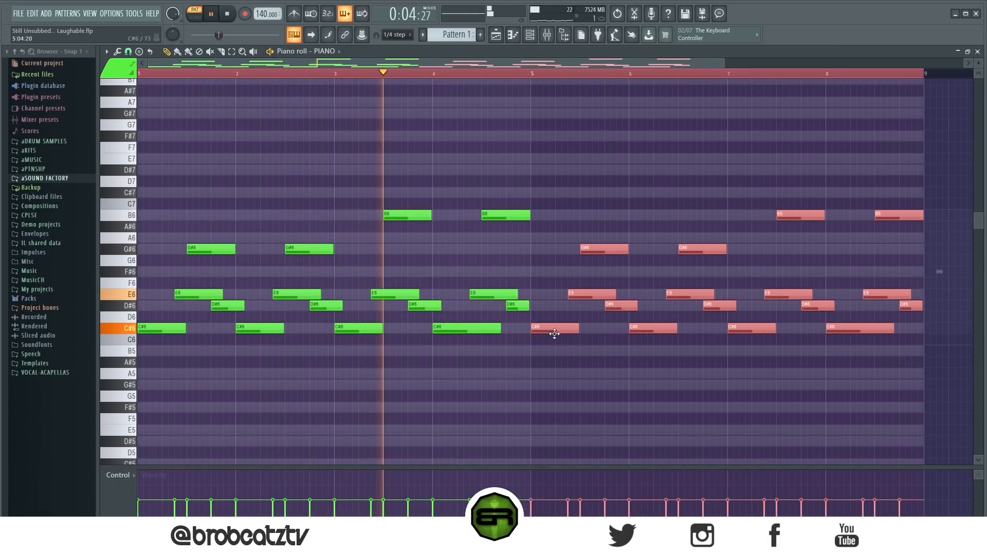
key("ctrl+d")
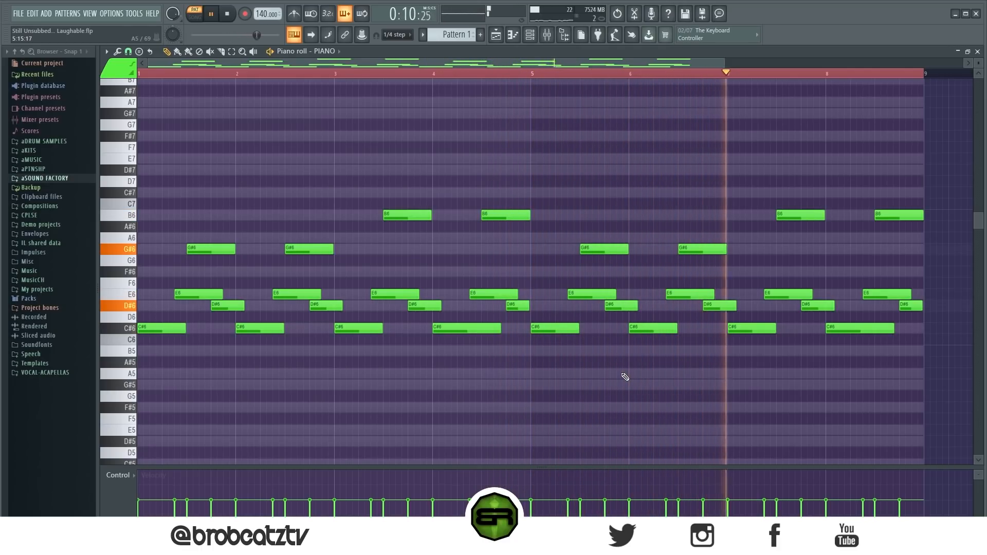
Step: Raise the velocity of all piano notes slightly, stop playback and deselect the notes
key("ctrl+a")
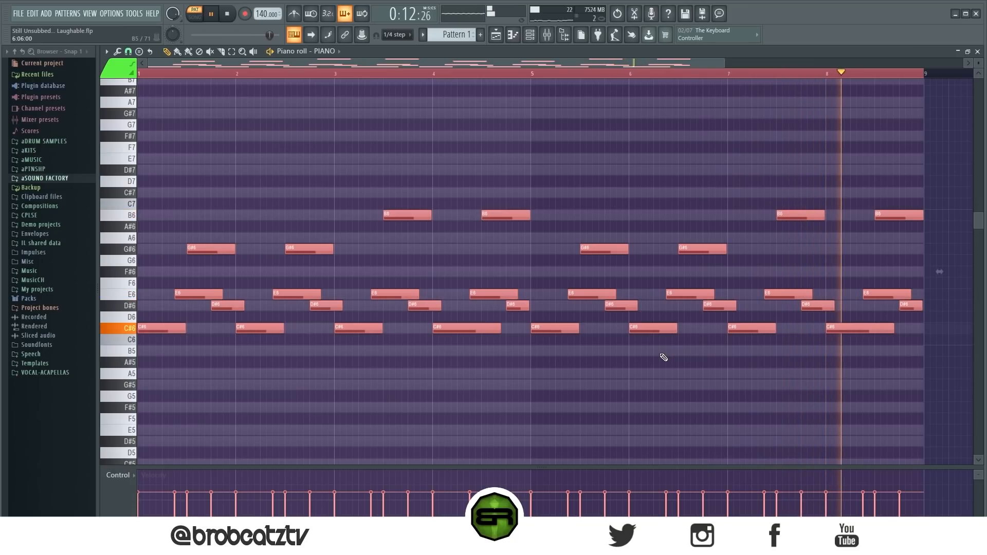
key("space")
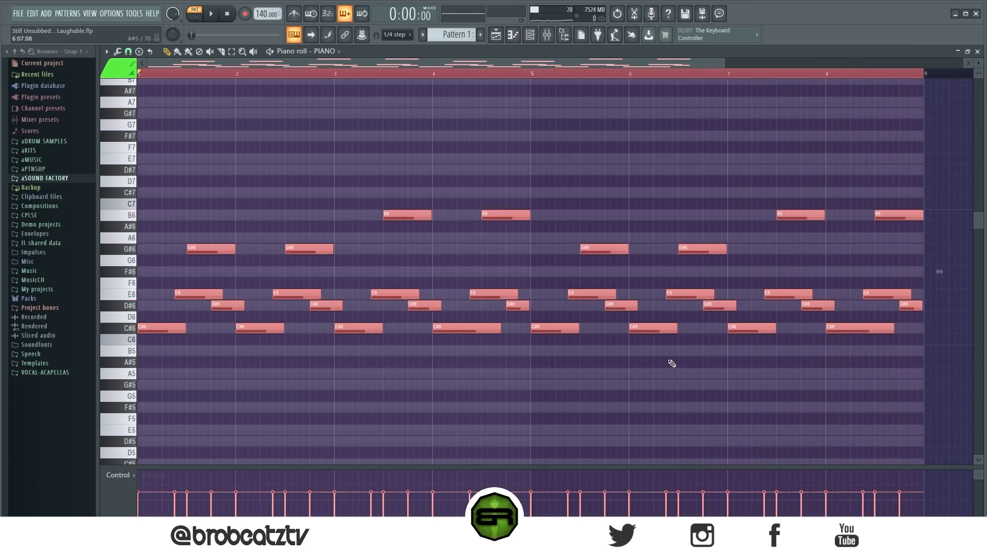
key("ctrl+d")
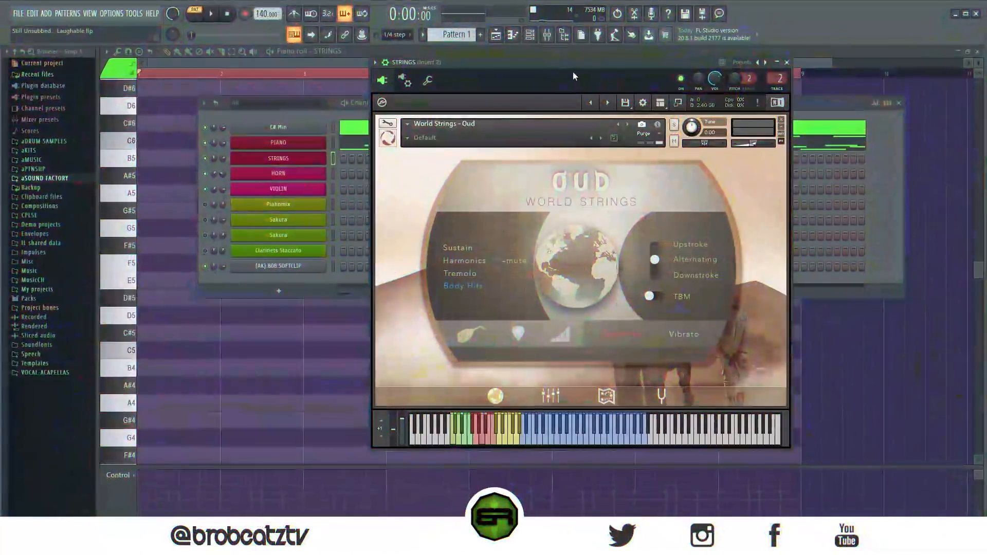
Step: Preview the World Strings - Oud instrument and open the STRINGS channel's piano roll with no time range selected
left_click_drag(573, 72, 539, 51)
left_click(528, 431)
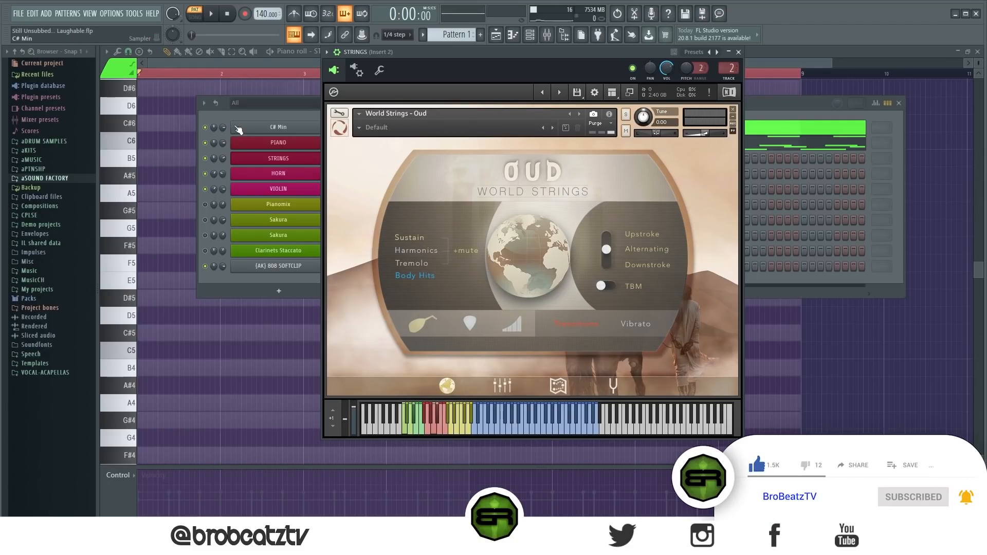
left_click(170, 166)
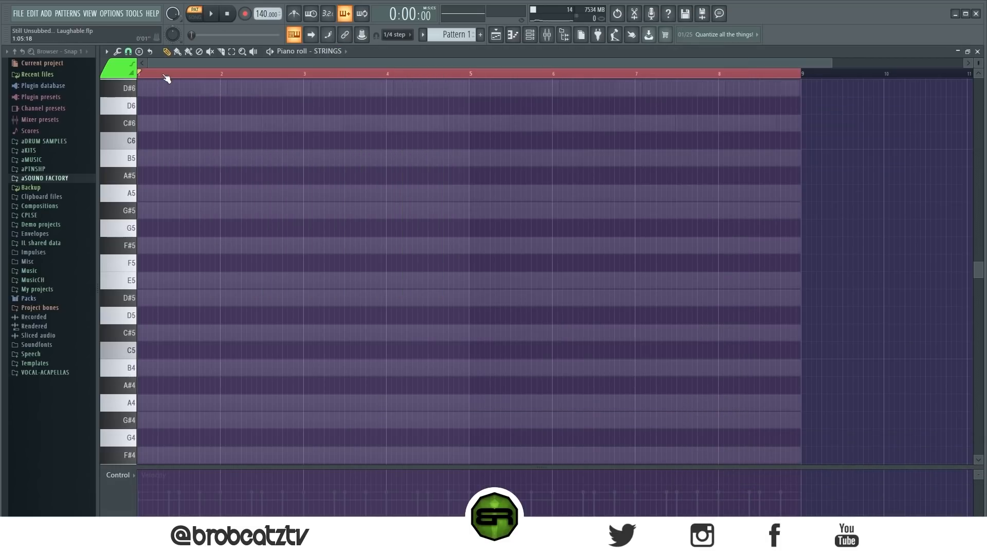
right_click(165, 74)
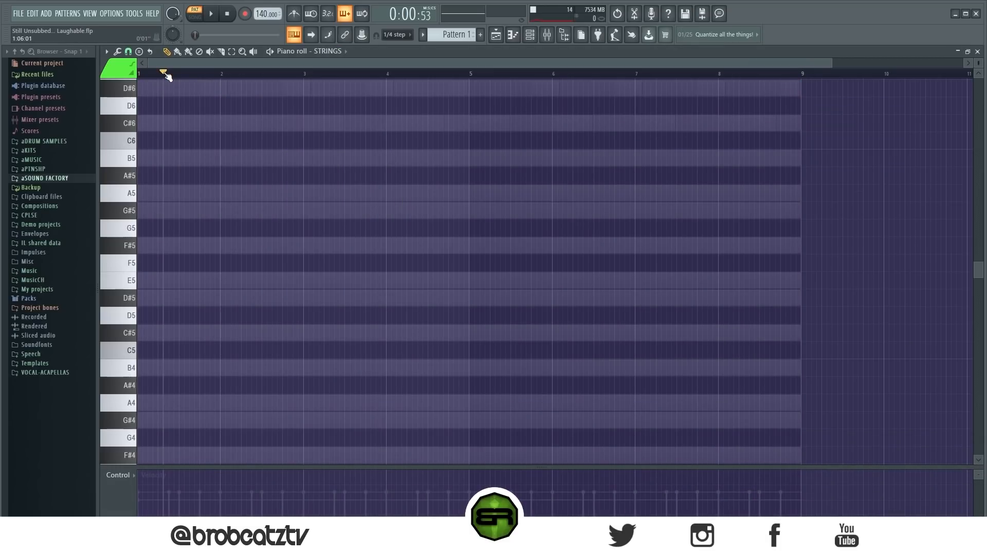
Step: Place four short C#5 notes one beat apart across bar 1 and play them back
left_click(147, 338)
left_click_drag(215, 334, 164, 338)
left_click(165, 334)
left_click(185, 335)
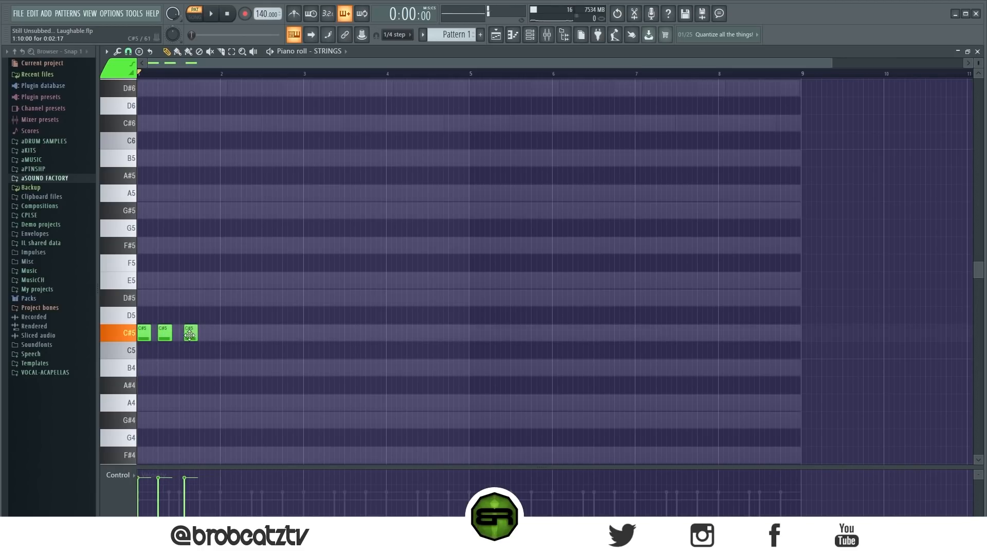
left_click(204, 335)
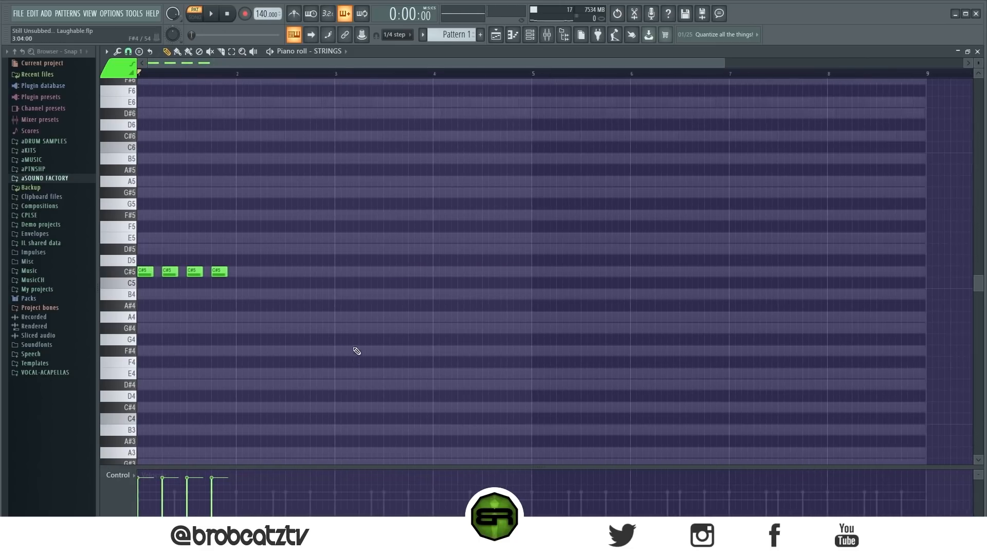
key("space")
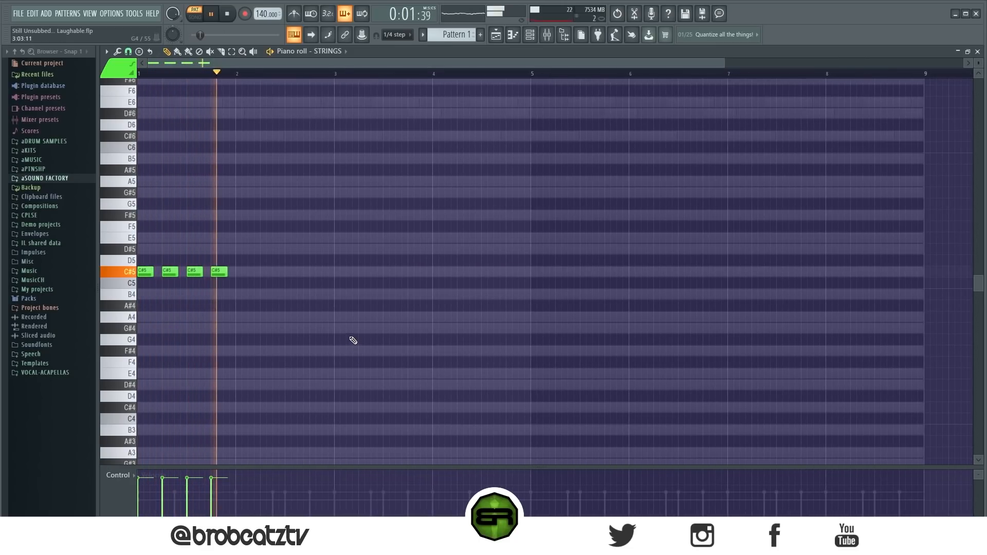
key("space")
Step: Delete the last three C#5 notes, stretch the first to nearly fill bar 1 and play it back
right_click(165, 272)
right_click(195, 272)
right_click(219, 271)
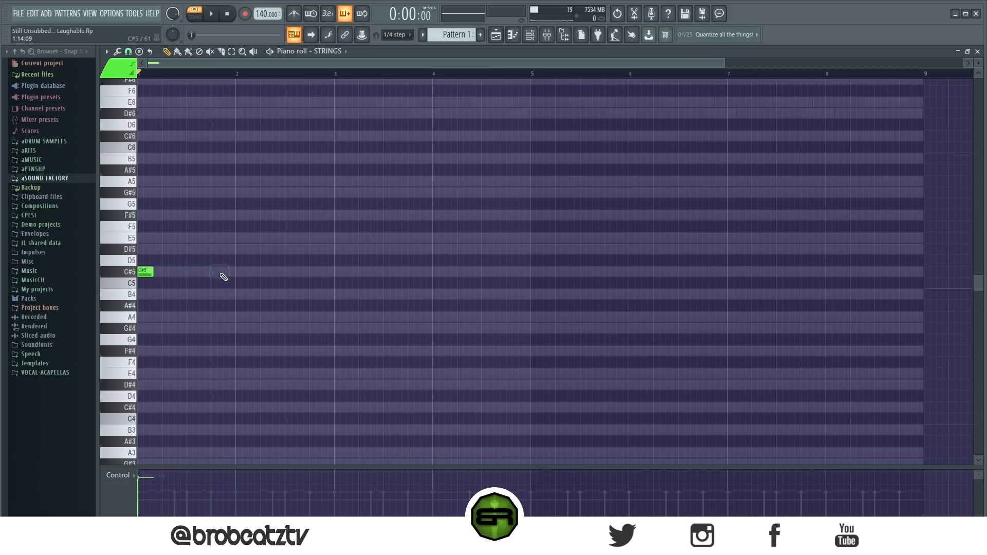
left_click_drag(160, 280, 231, 282)
key("space")
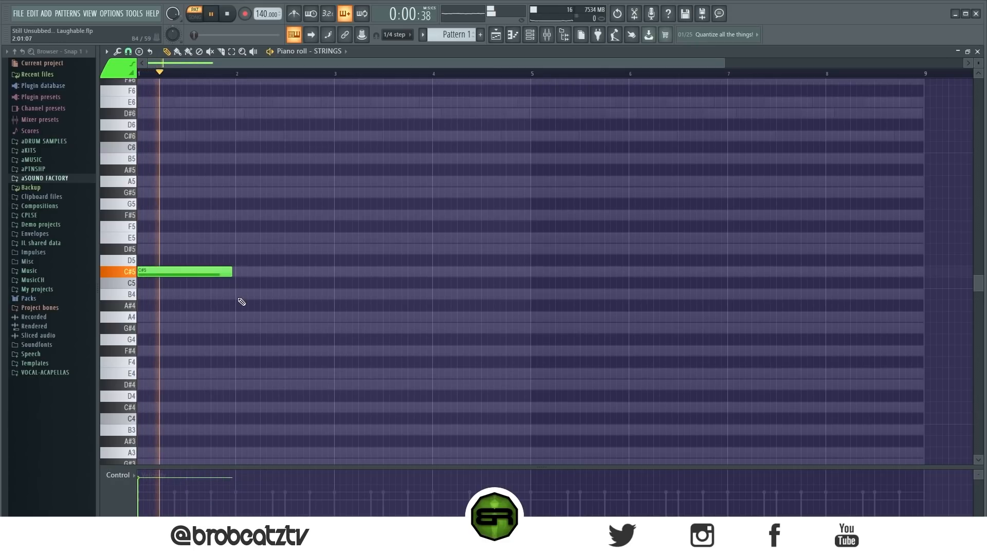
key("space")
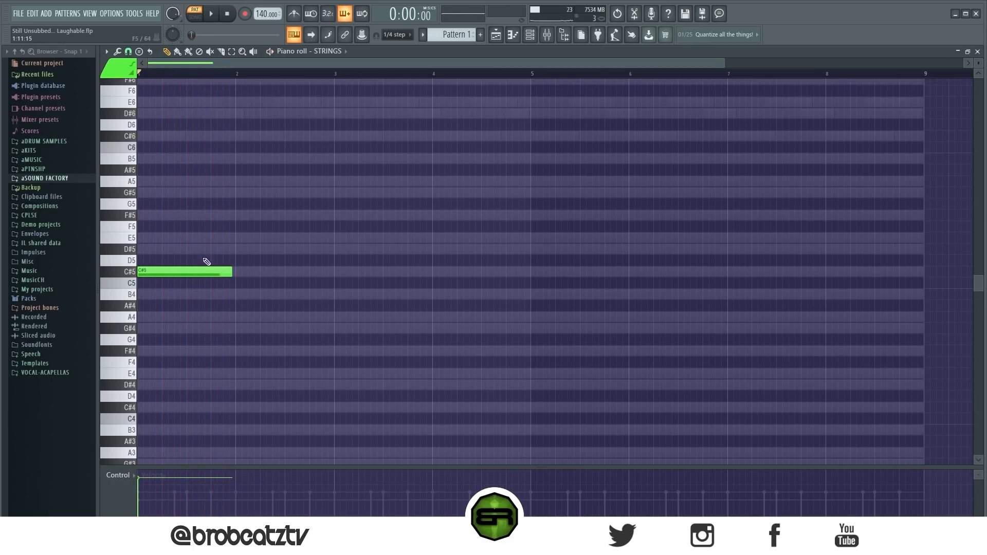
Step: Copy the long C#5 note into bars 2, 3 and 4 and clear the note selection
mouse_move(225, 261)
left_mouse_down("ctrl")
mouse_move(184, 284)
mouse_move(297, 276)
mouse_move(159, 285)
mouse_move(359, 271)
left_mouse_up("ctrl")
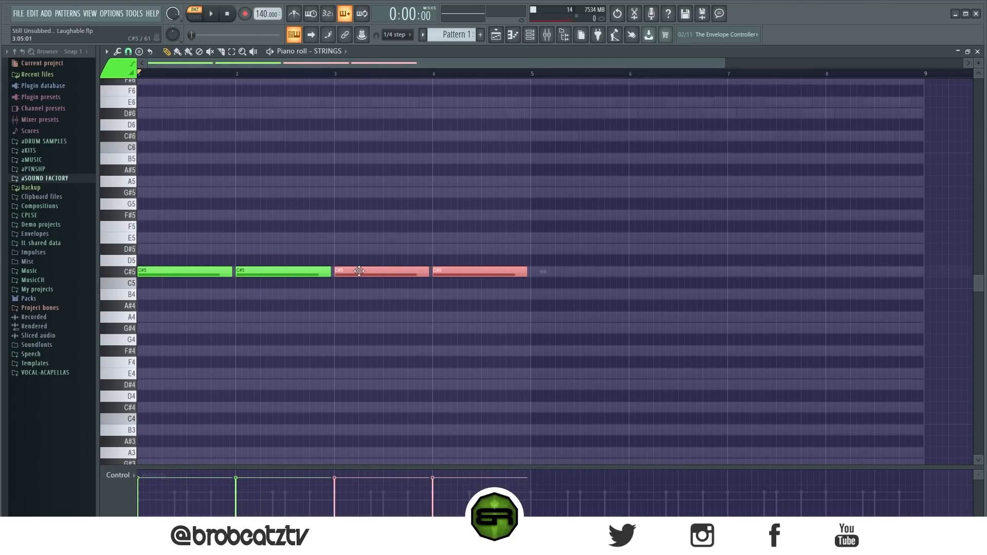
right_click(352, 315)
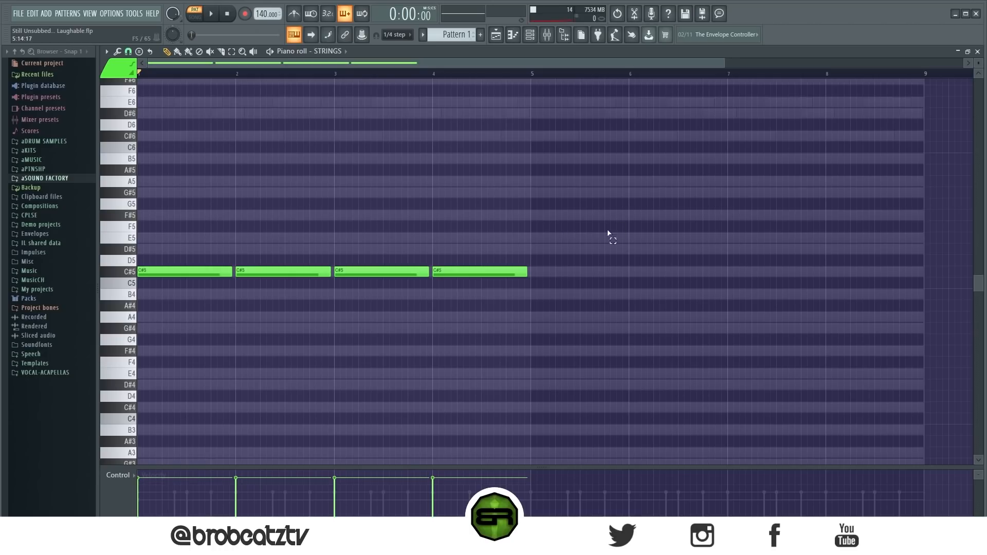
Step: Duplicate the four long C#5 strings notes onto A4, trying a further copy on F#4 and deleting it
left_click_drag(615, 232, 211, 307, "ctrl")
left_click_drag(978, 64, 978, 68)
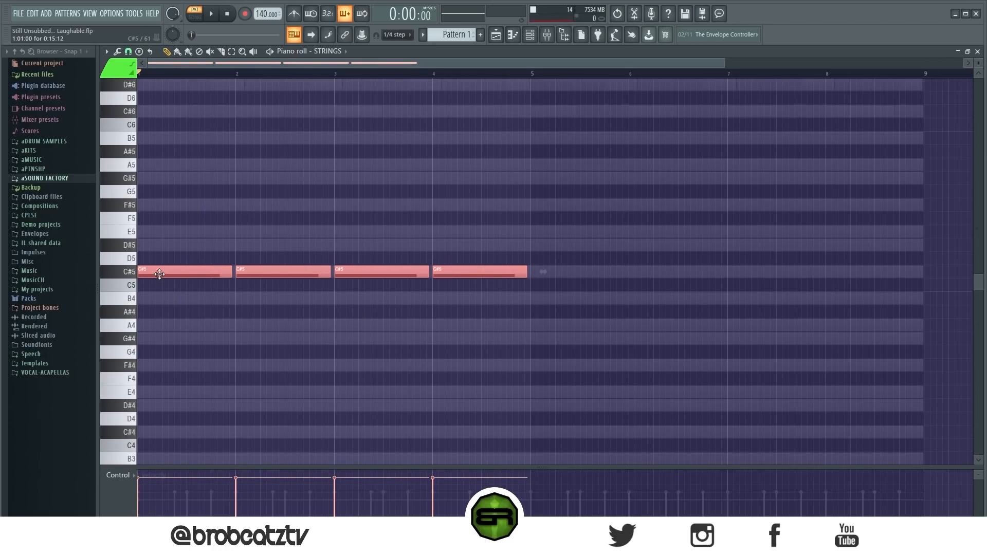
left_click_drag(159, 274, 218, 326, "shift")
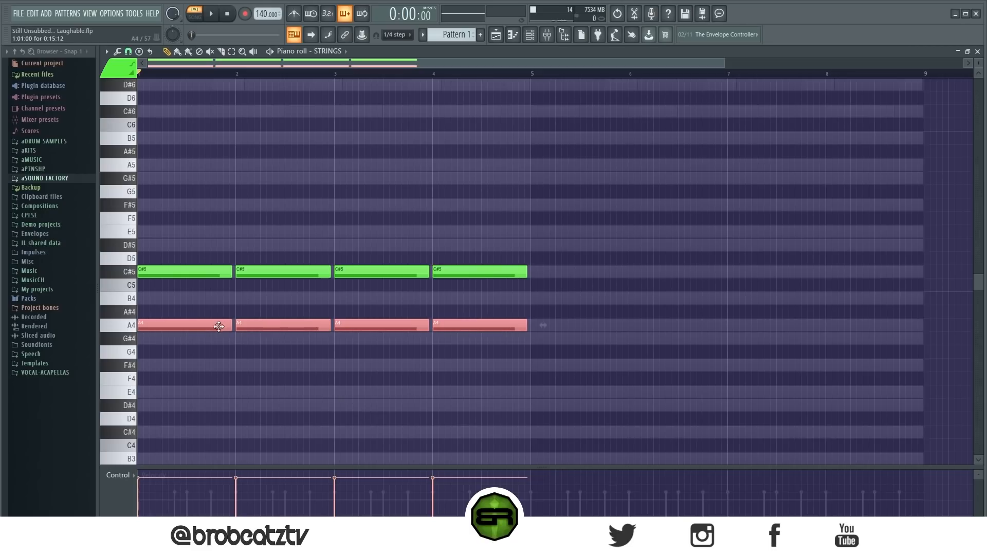
left_click_drag(173, 326, 150, 365, "shift")
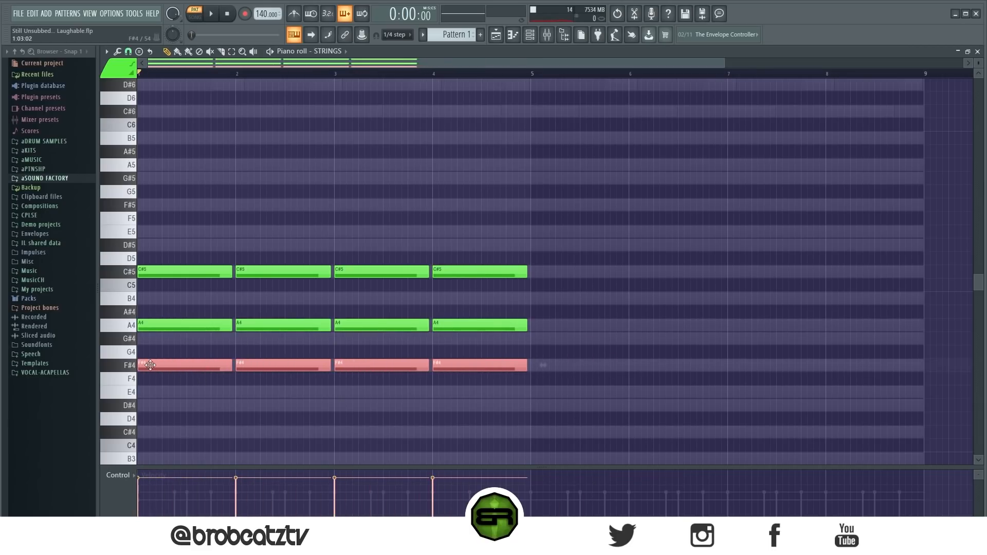
key("Delete")
Step: Move the four A4 strings notes into bars 5 to 8 and clear the selection
left_click_drag(542, 291, 159, 362, "ctrl")
left_click_drag(150, 327, 540, 324)
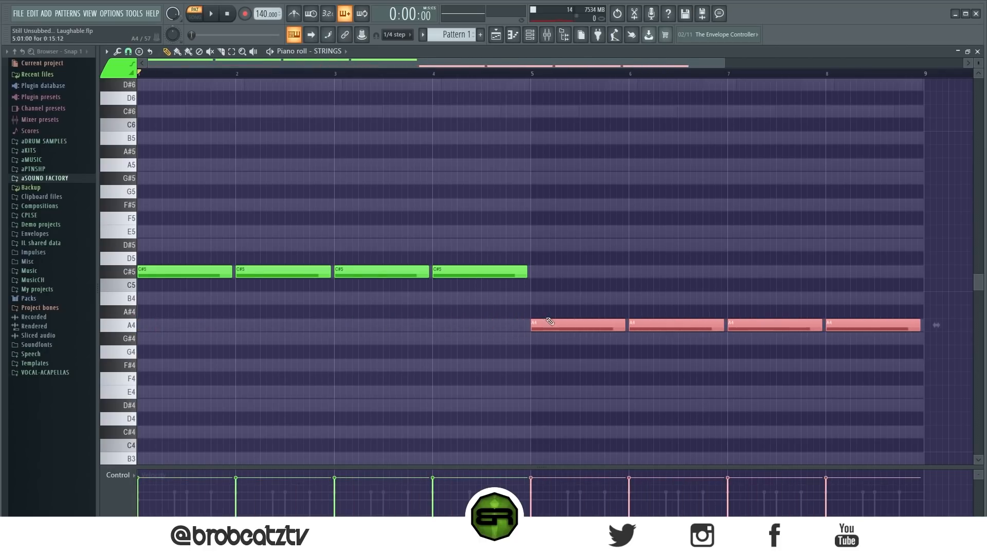
key("ctrl+d")
Step: Play back the strings part and lower the bar 8 note from A4 to G#4
left_click(342, 76)
key("space")
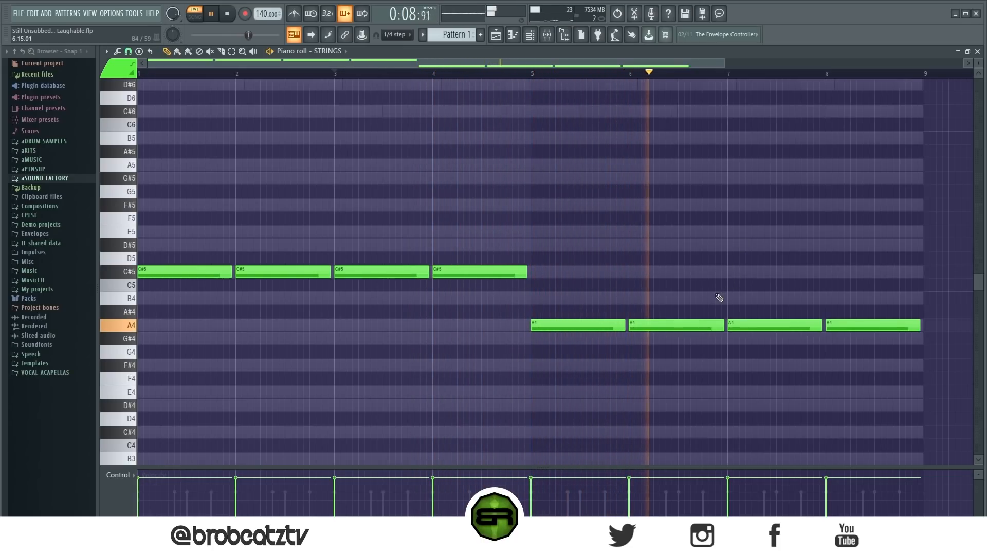
left_click_drag(847, 325, 848, 339)
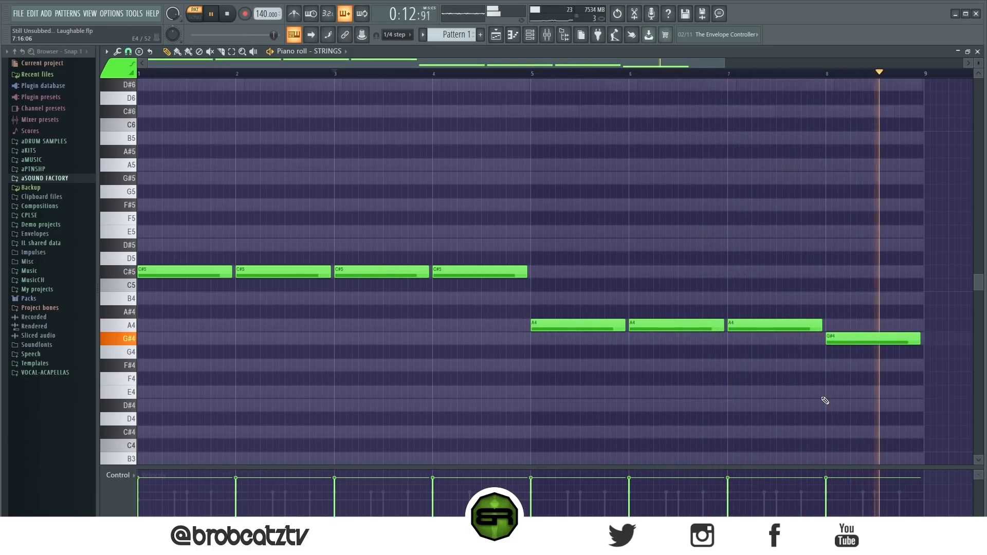
key("space")
Step: Duplicate all strings notes one octave higher, play both layers back and clear the selection
left_click_drag(858, 380, 137, 251)
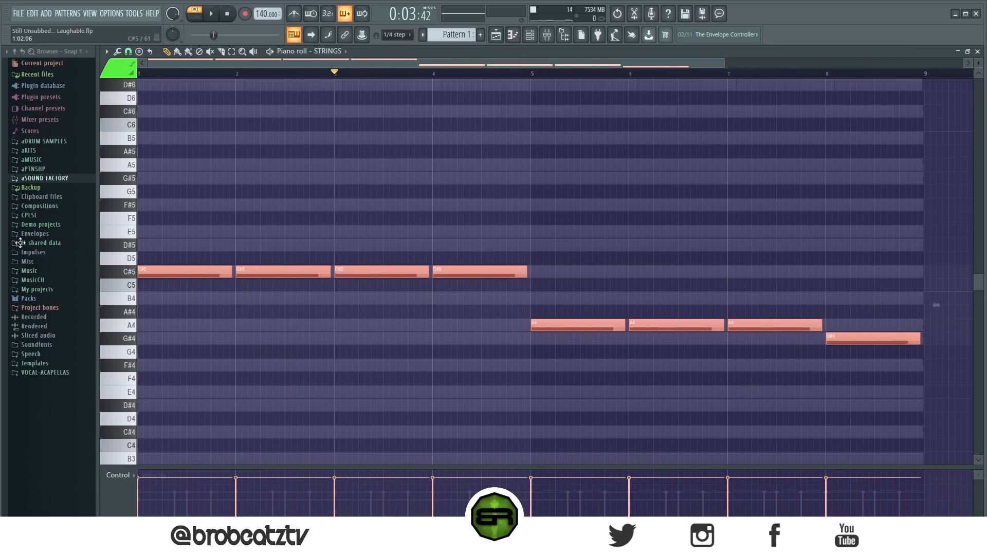
key("ctrl+c")
key("ctrl+v")
key("ctrl+Up")
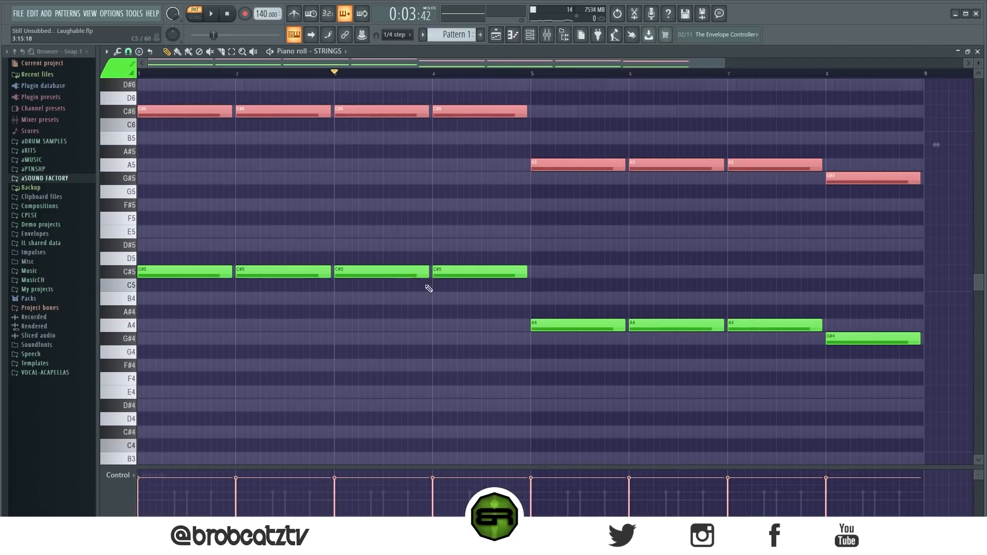
scroll(447, 260, "up", 3)
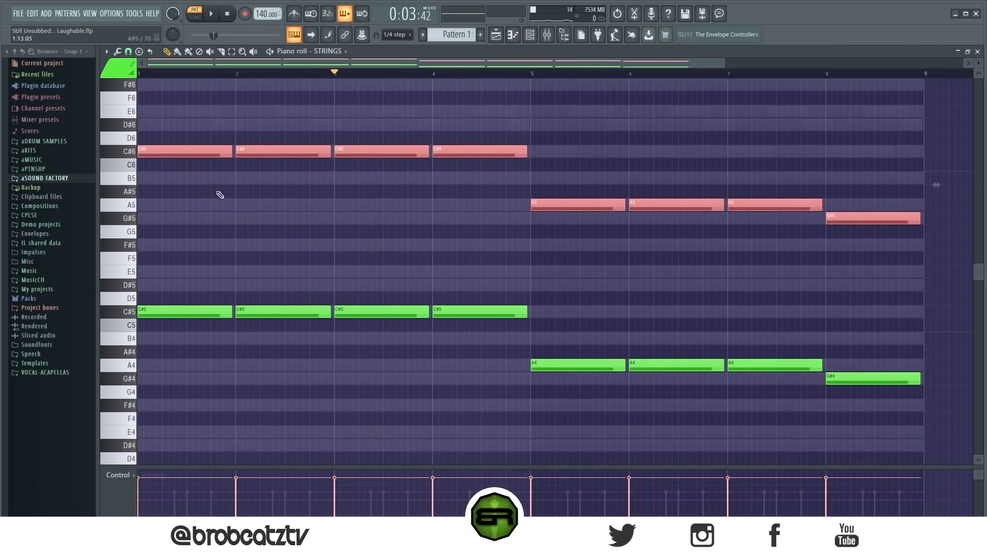
key("space")
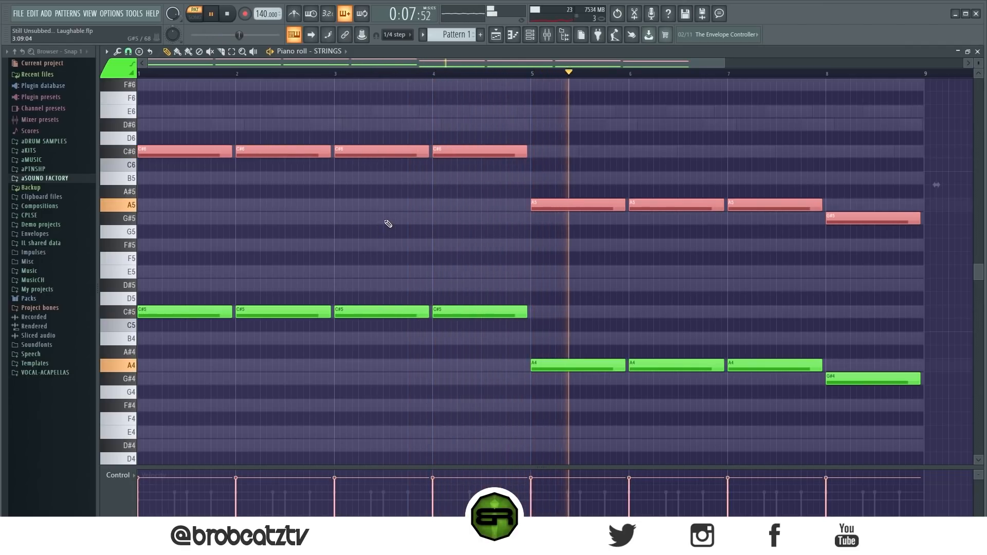
key("space")
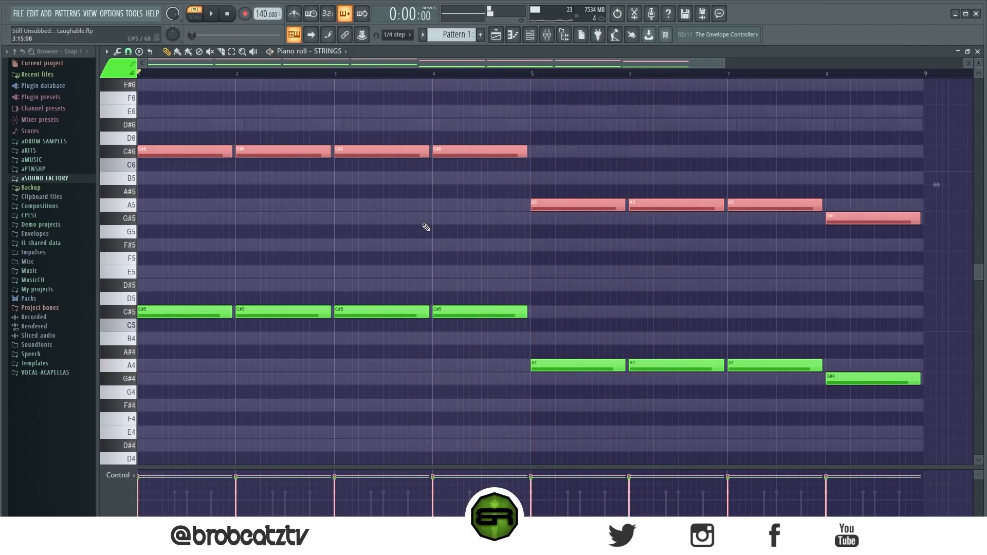
key("ctrl+d")
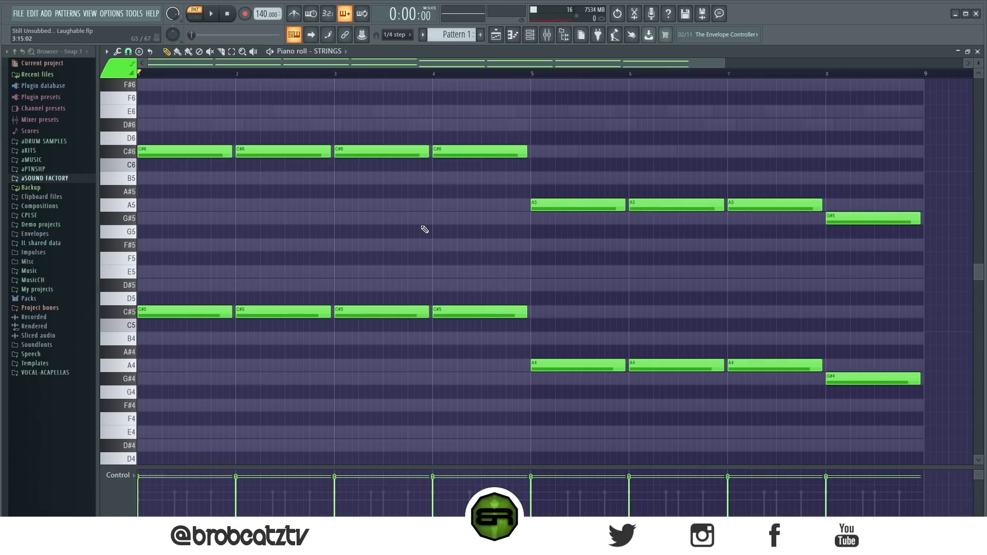
Step: Try short C#5 and C#6 stabs in bars 1 and 2, deleting the repeated stab in each bar
left_click_drag(181, 132, 274, 314)
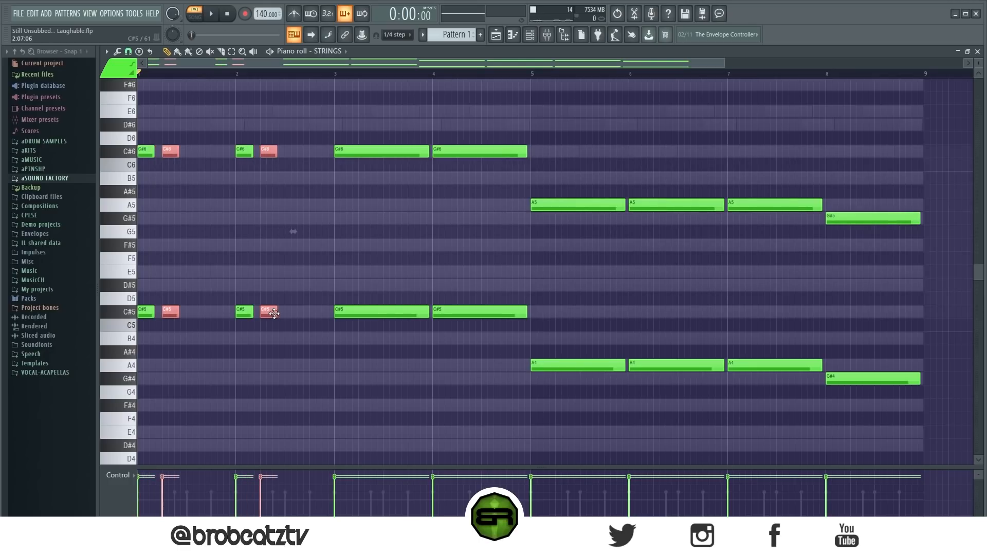
key("Delete")
left_click_drag(279, 353, 137, 131)
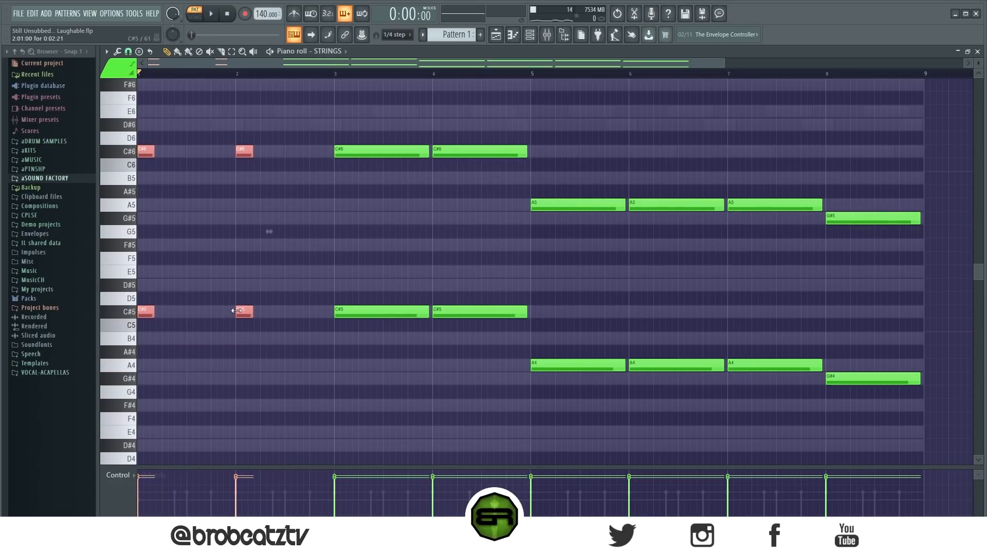
left_click(268, 268)
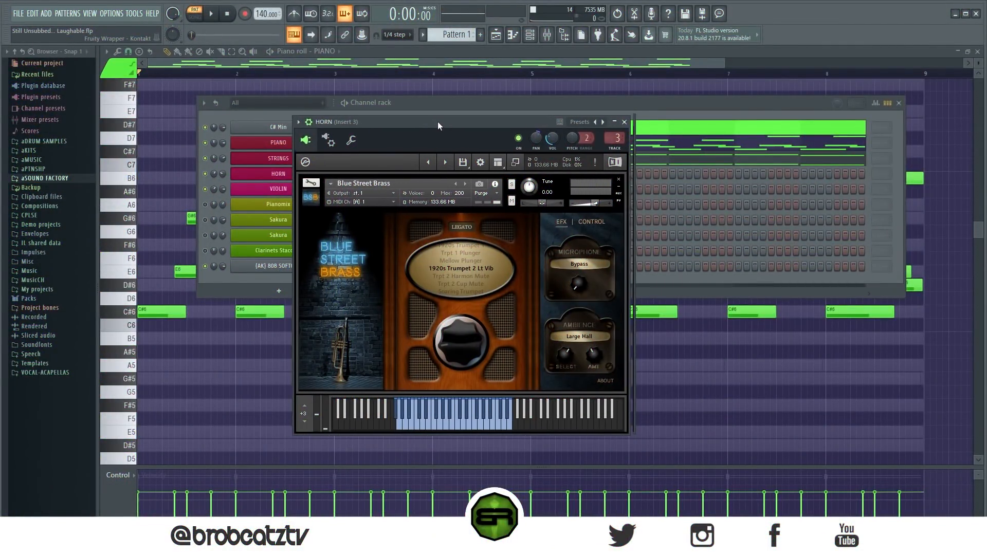
Step: Audition the HORN channel's Blue Street Brass 1920s Trumpet 2 Lt Vib patch and close the instrument window
left_click_drag(436, 121, 476, 91)
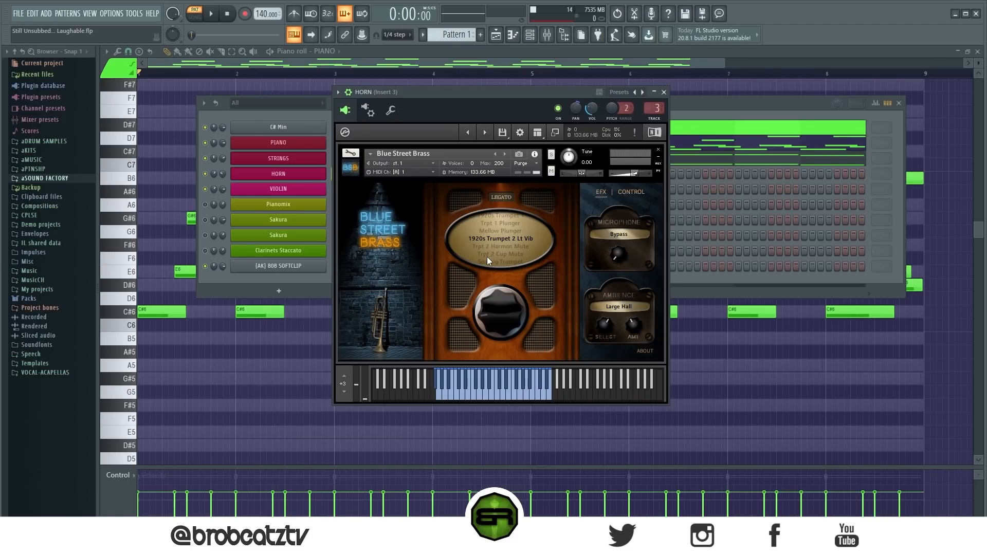
left_click(491, 396)
left_click(515, 394)
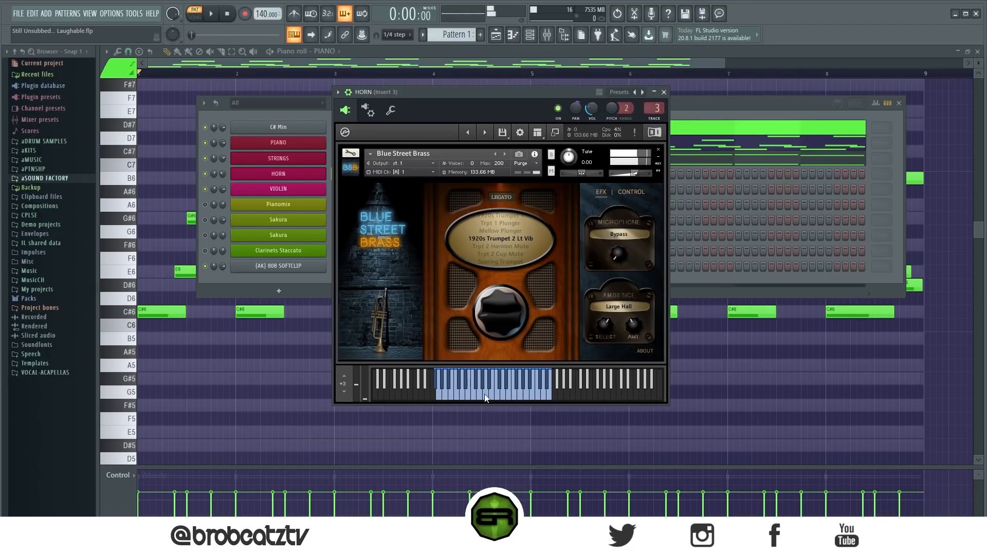
left_click(664, 92)
Step: Return to the PIANO notes and select only the first C#6 and first G#6 notes in bar 1
right_click(282, 177)
left_click(362, 174)
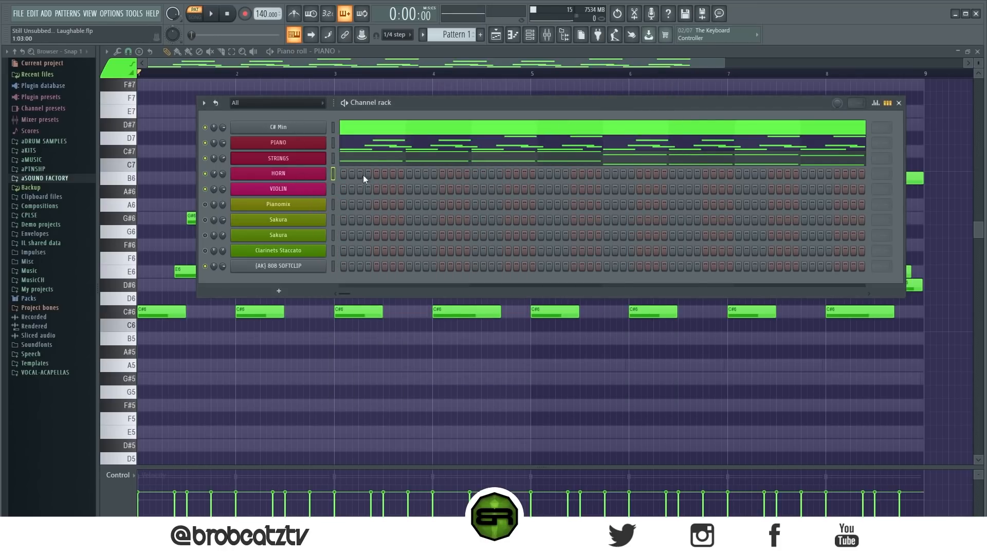
right_click(168, 120)
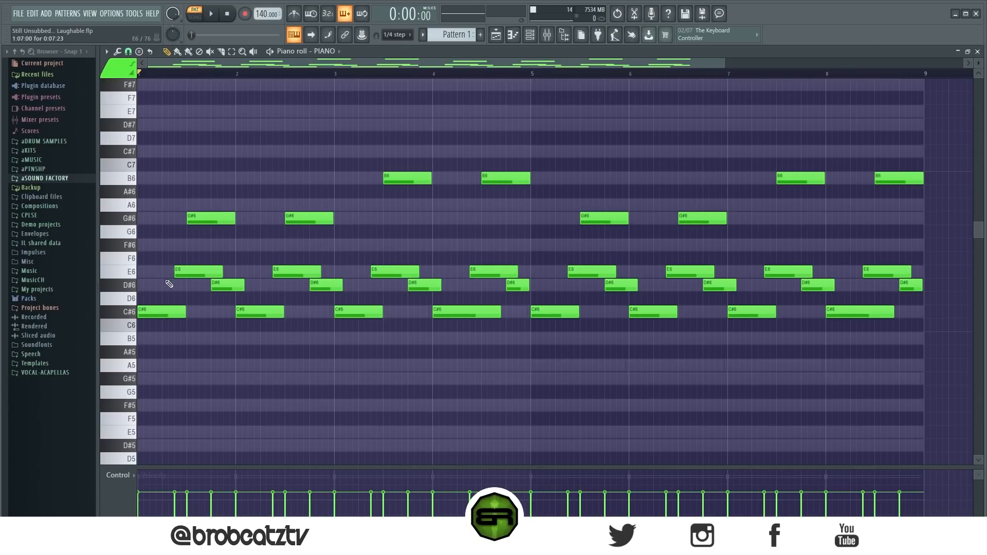
left_click_drag(348, 251, 190, 273)
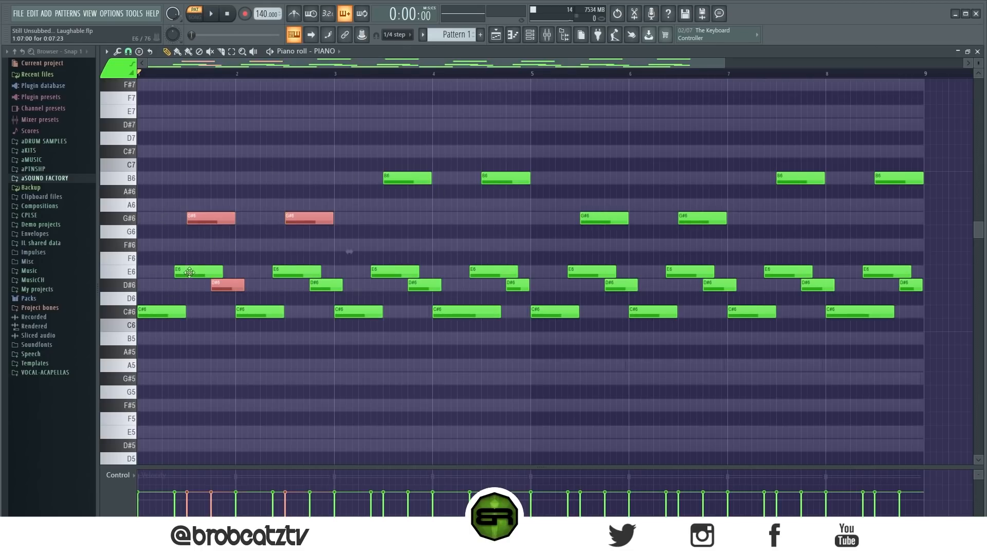
left_click(246, 350, "ctrl")
left_click_drag(134, 224, 133, 316)
left_click(245, 370, "ctrl")
left_click(164, 311, "ctrl+shift")
left_click(209, 218, "ctrl+shift")
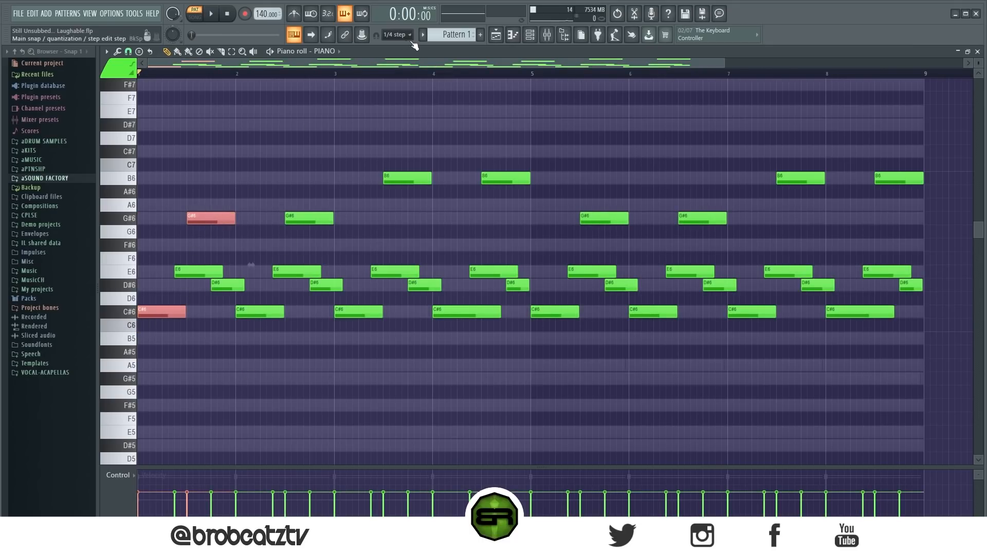
Step: Copy the two selected piano notes into the HORN channel's piano roll
left_click(530, 35)
right_click(305, 173)
left_click(347, 174)
key("ctrl+v")
Step: Move the pasted G#6 horn note to the start of bar 5, lower it an octave to G#5 and deselect it
left_click(207, 223)
left_click_drag(207, 223, 547, 226)
key("ctrl+Down")
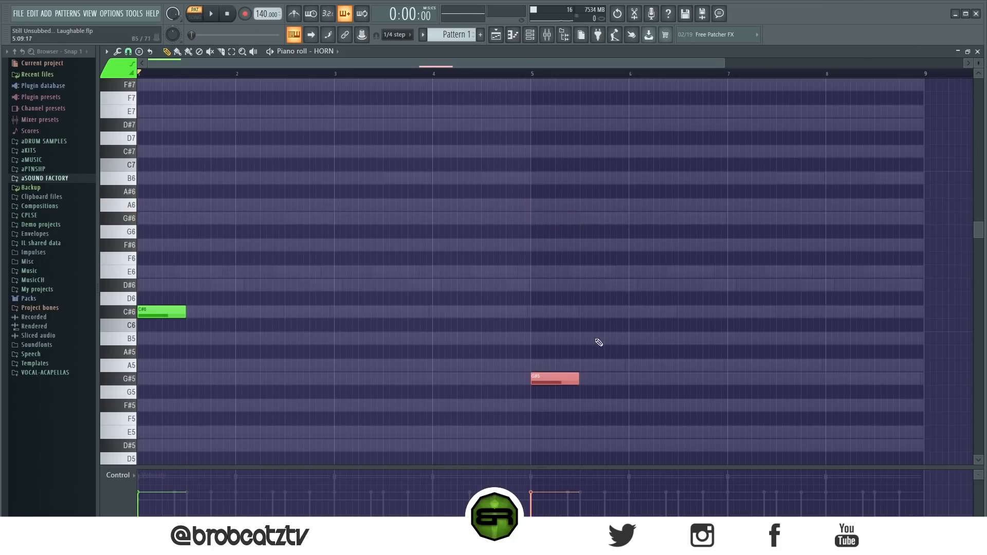
key("ctrl+d")
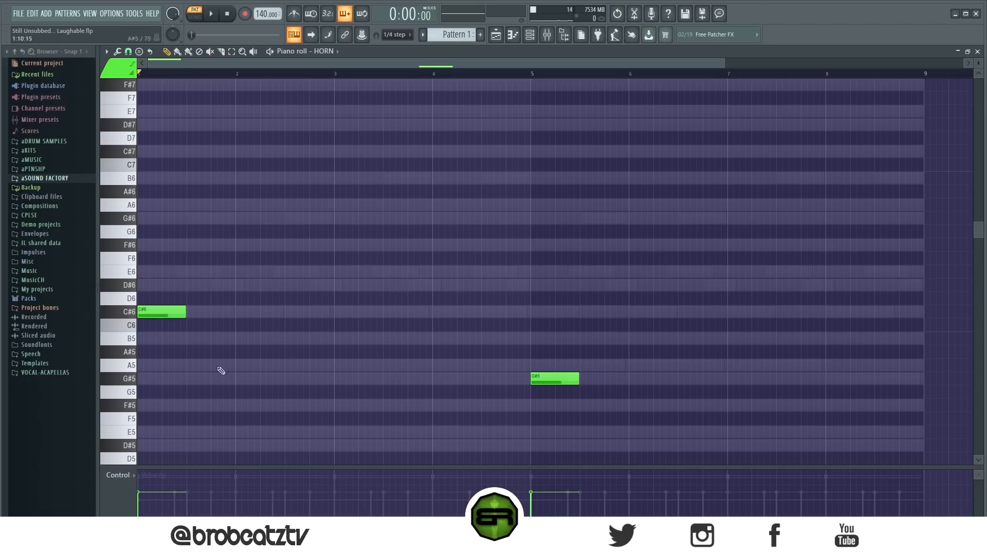
Step: Lengthen the horn's C#6 note to about 13 steps in bar 1
left_click_drag(129, 392, 135, 222)
key("ctrl+d")
left_click_drag(182, 323, 218, 315)
left_click_drag(978, 63, 978, 72)
scroll(536, 247, "down", 1)
scroll(286, 252, "up", 1)
key("ctrl+s")
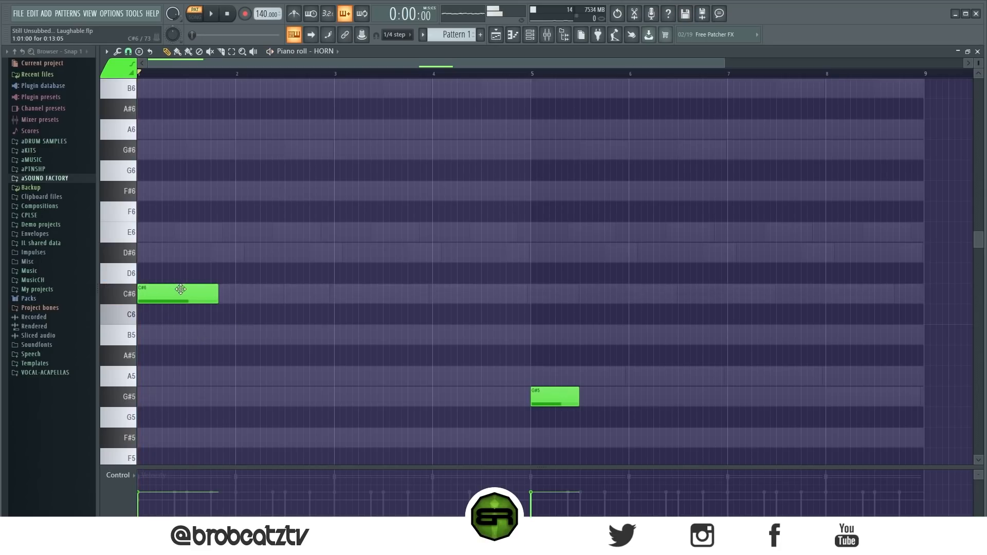
Step: Select the full eight-bar range, play it back and extend the C#6 horn note to nearly fill bar 1
key("ctrl+a")
key("space")
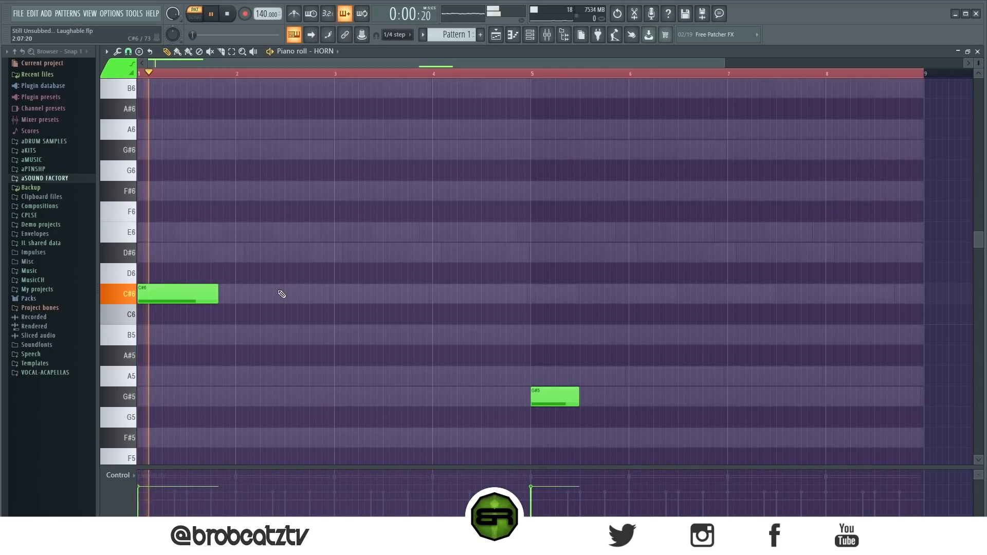
left_click_drag(218, 298, 229, 299)
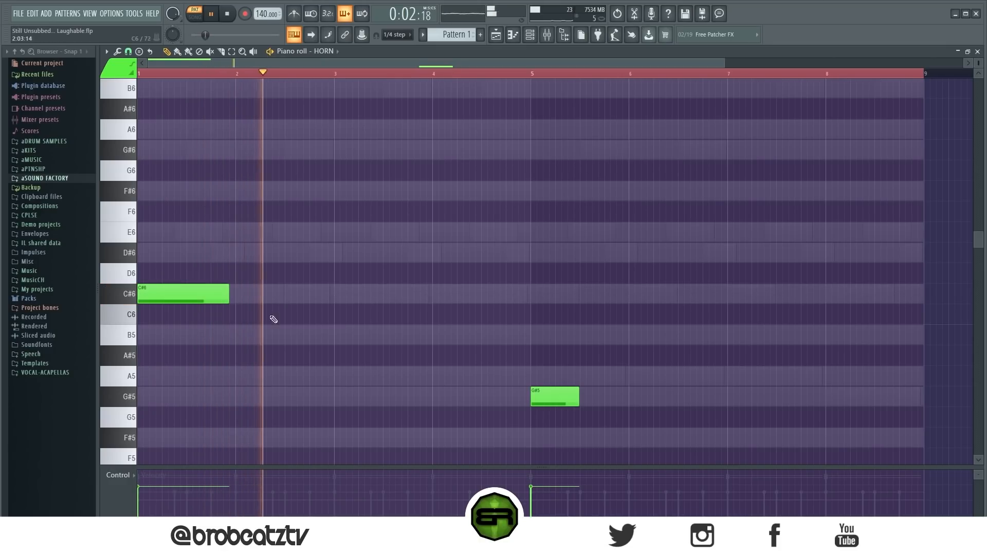
key("space")
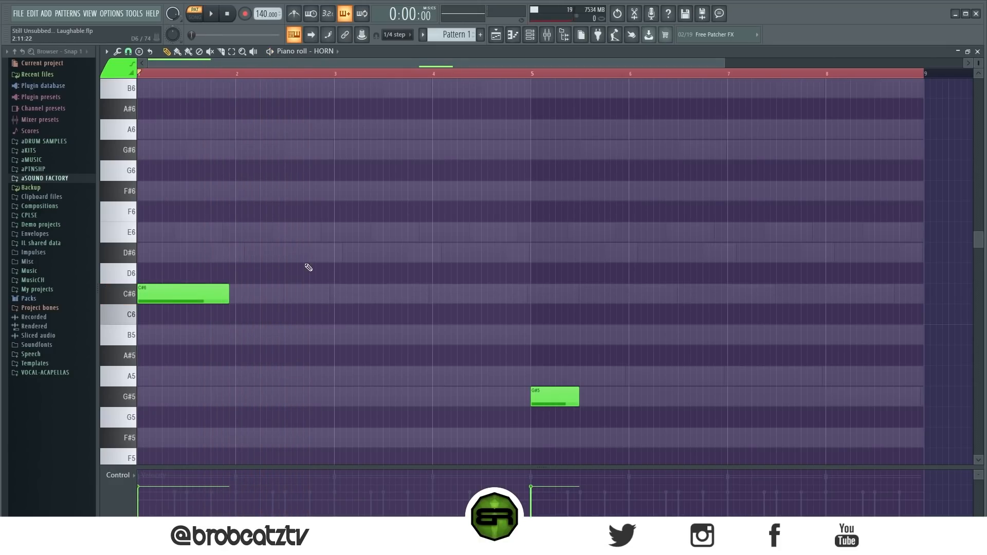
Step: Place long horn notes on E6 at the start of bar 3 and D#6 at the start of bar 4
left_click(335, 233)
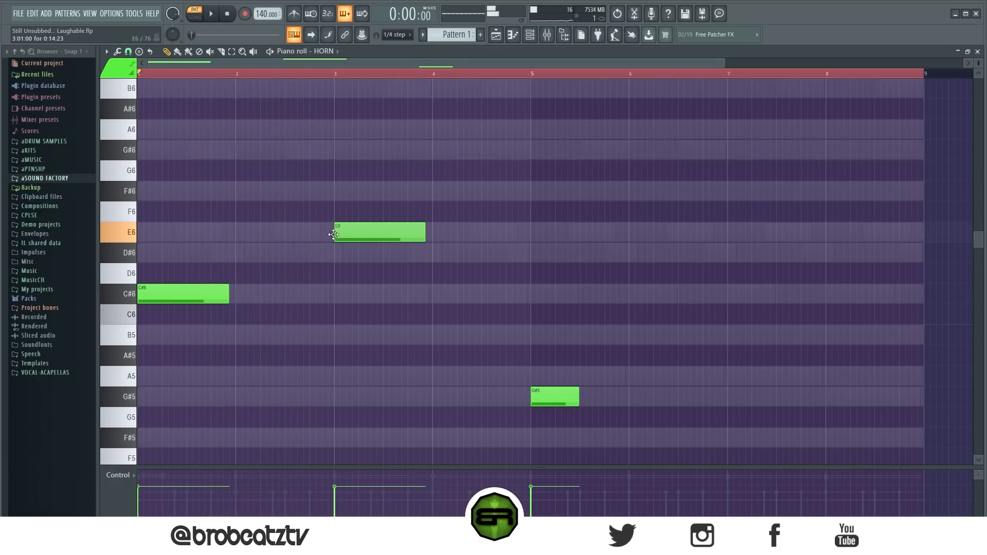
left_click(432, 255)
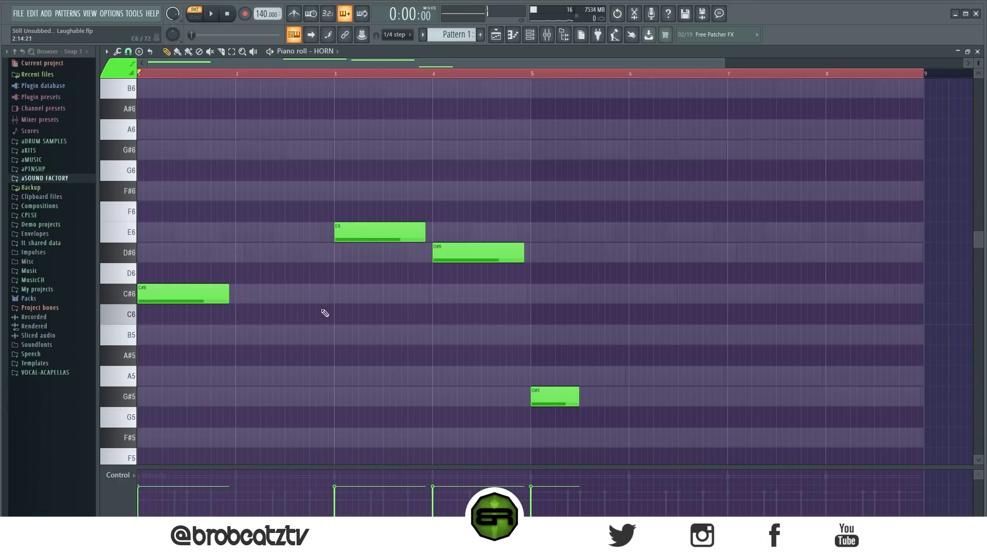
left_click(506, 379)
right_click(526, 382)
left_click_drag(157, 272, 139, 317)
left_click(551, 395, "ctrl+shift")
right_click(565, 349)
Step: Add short C#6 and D#6 pickup notes at the end of bar 2, leading into the E6 note
left_click(311, 294)
left_click_drag(358, 294, 316, 305)
left_click(324, 253)
left_click_drag(334, 252, 309, 317)
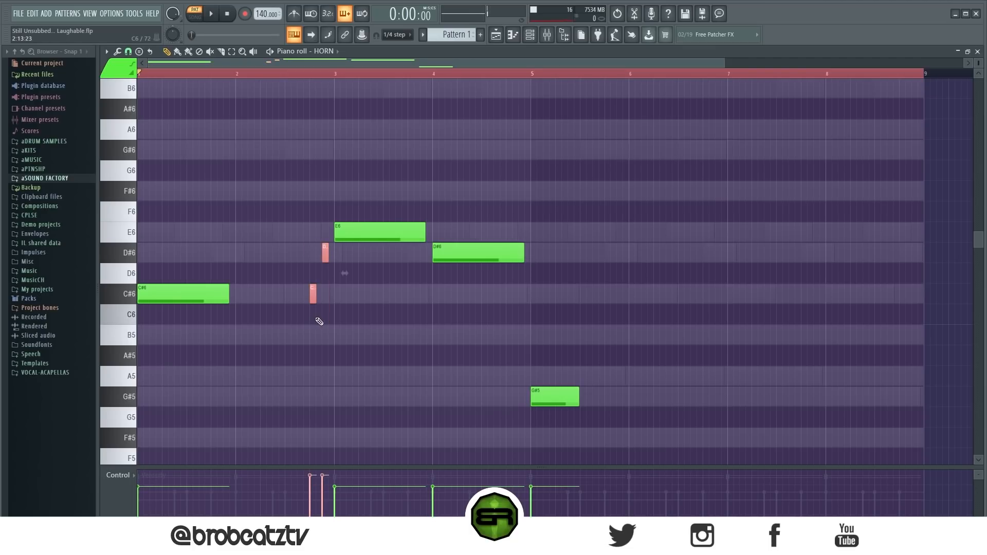
right_click(368, 341)
Step: Play back the horn line, shorten the bar 3 E6 note and trim the two short pickup notes slightly
key("space")
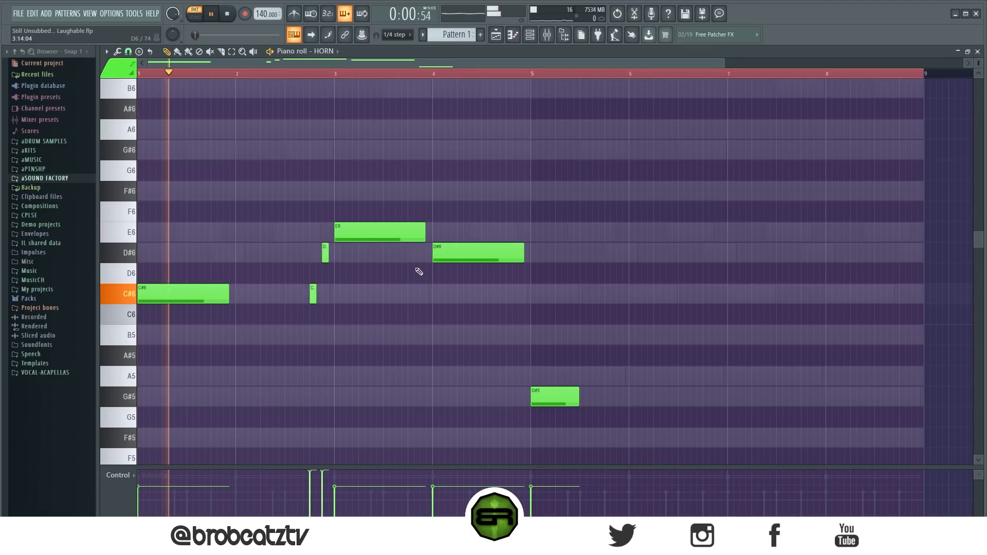
left_click_drag(424, 232, 403, 233)
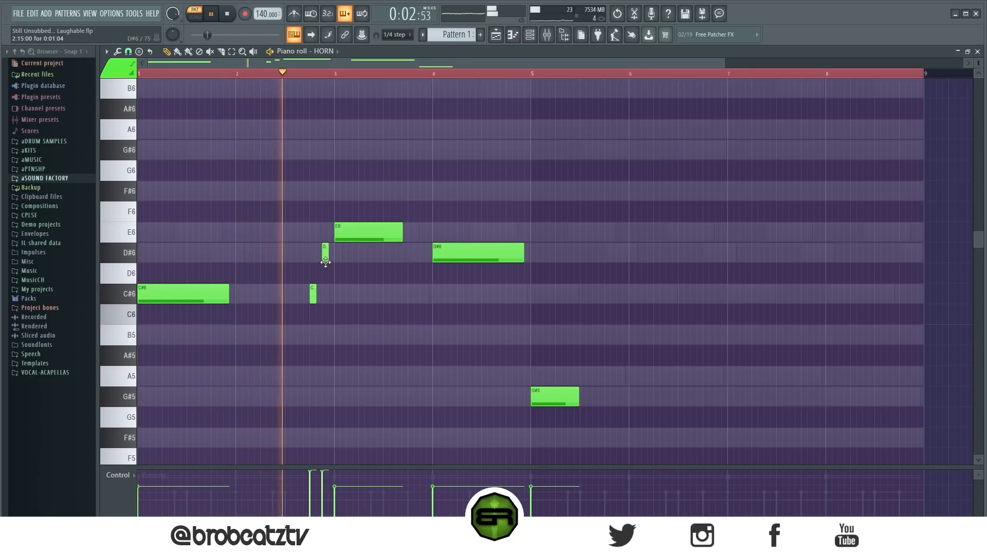
key("space")
left_click_drag(334, 257, 308, 306)
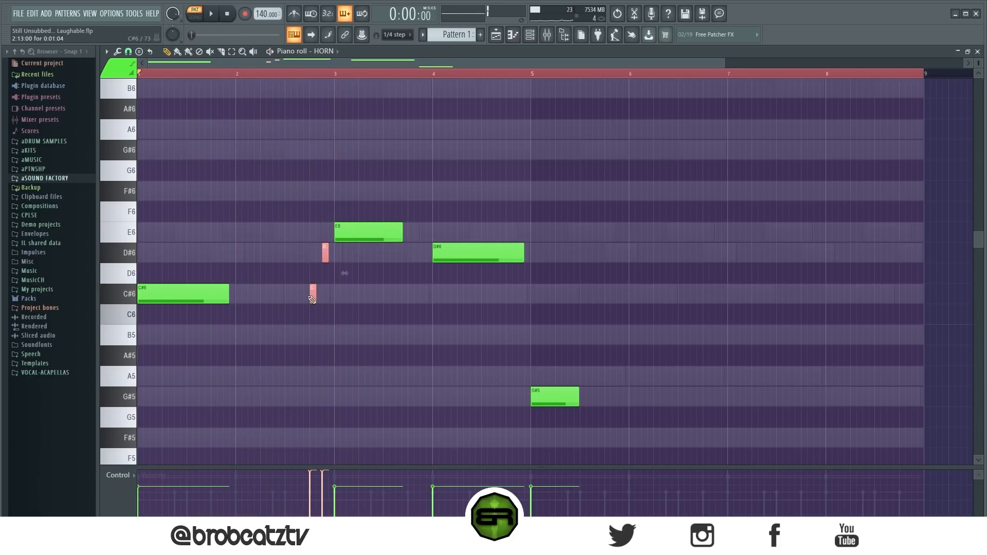
key("ctrl+d")
Step: Add short D#6 and E6 pickup notes at the end of bar 3 while playing the horn line back
key("space")
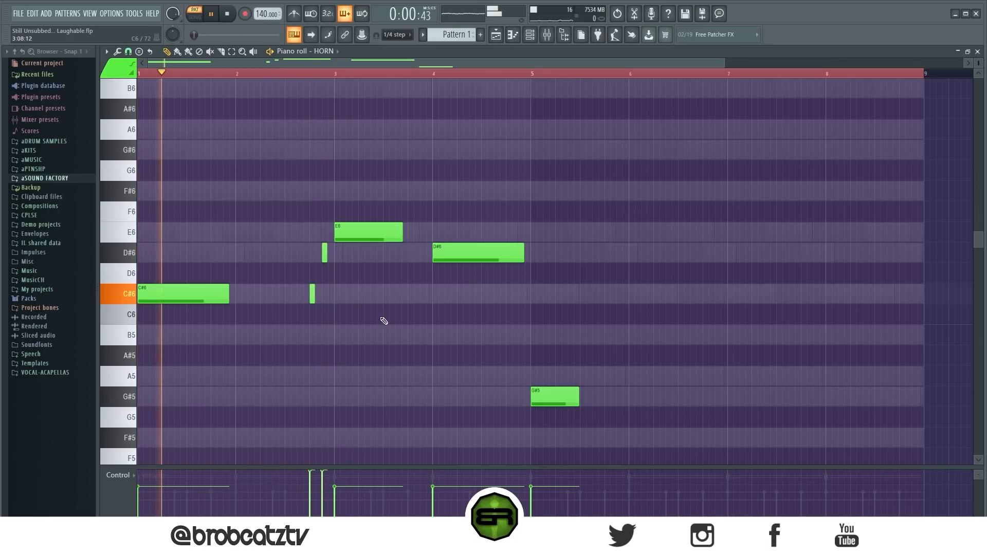
left_click(411, 253)
left_click(423, 232)
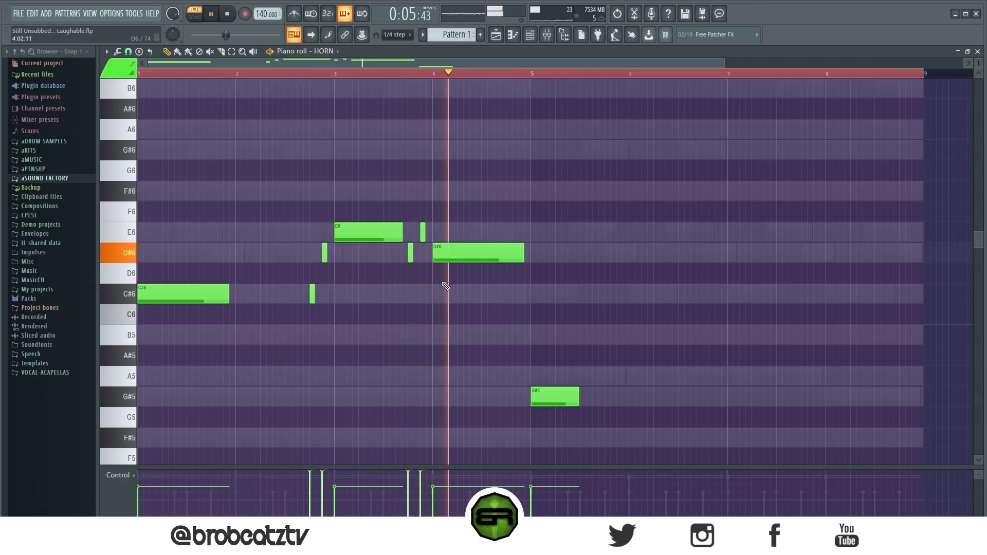
key("space")
Step: Add an A5 note filling the last quarter of bar 4, leading into the G#5, and adjust both notes' velocities
left_click(508, 377)
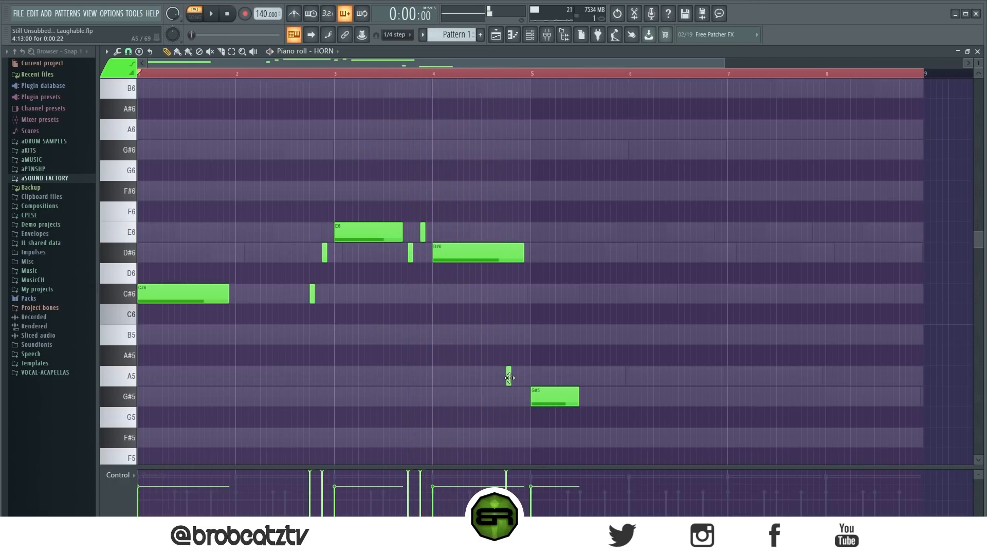
left_click_drag(511, 379, 526, 382)
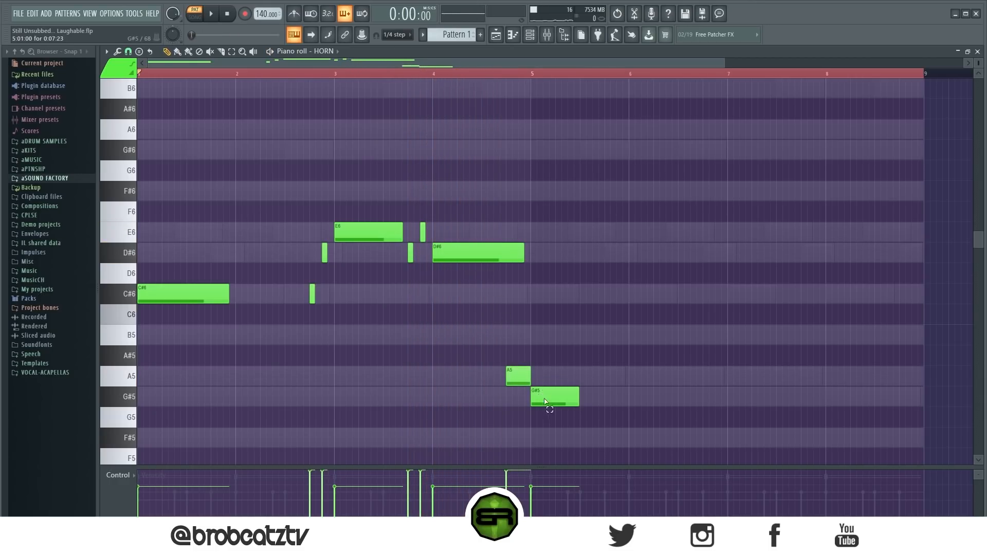
left_click(549, 397, "ctrl")
scroll(557, 419, "up", 3)
left_click(517, 377, "ctrl")
right_click(521, 321)
Step: Shorten bar 4's D#6 note to end before the A5, and lengthen bar 5's G#5 to nearly a full bar during playback
left_click_drag(524, 256, 503, 259)
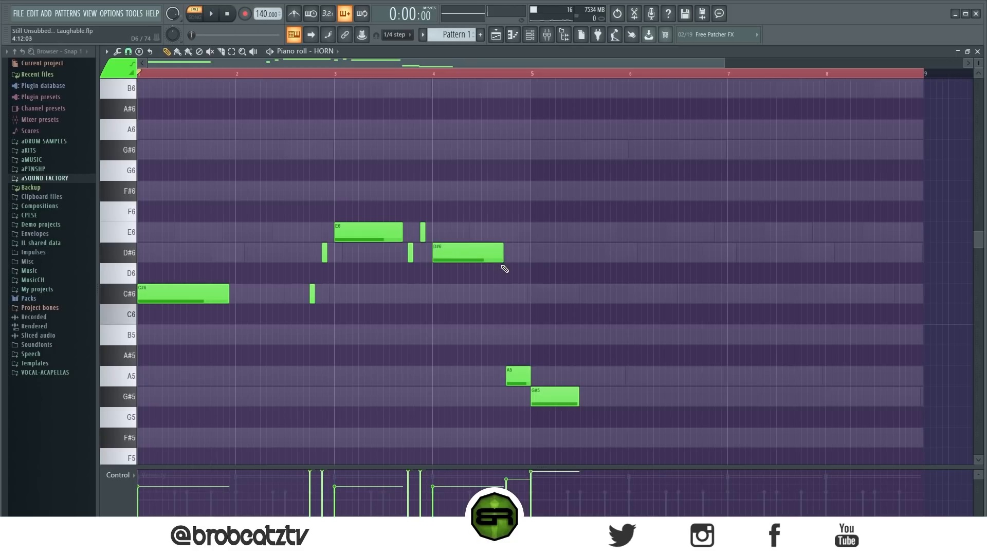
key("space")
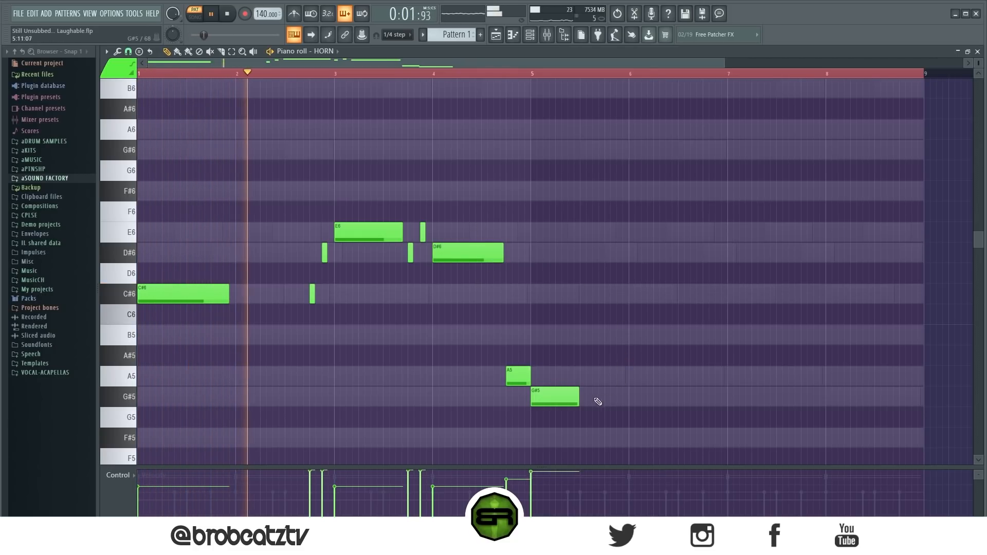
left_click_drag(578, 399, 626, 399)
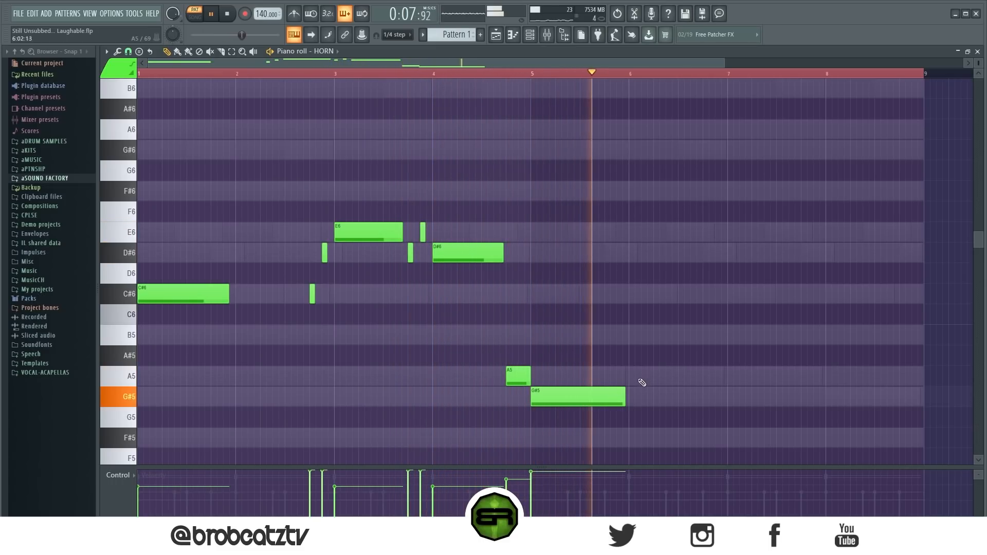
key("space")
Step: Copy the A5 and G#5 pair two bars later, reducing the copied A5 to a short pickup before bar 7
left_click_drag(652, 326, 510, 425)
left_click_drag(518, 376, 716, 381)
left_click(699, 381)
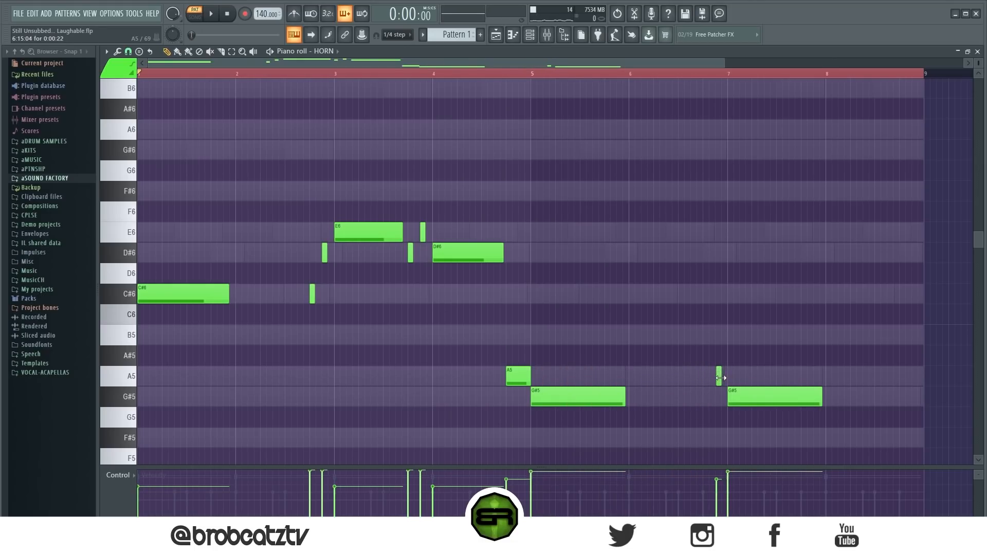
Step: Copy the D#6 and E6 pickup notes to the end of bar 8, lower them an octave and lengthen them to quarter-bar notes
left_click_drag(522, 65, 536, 65)
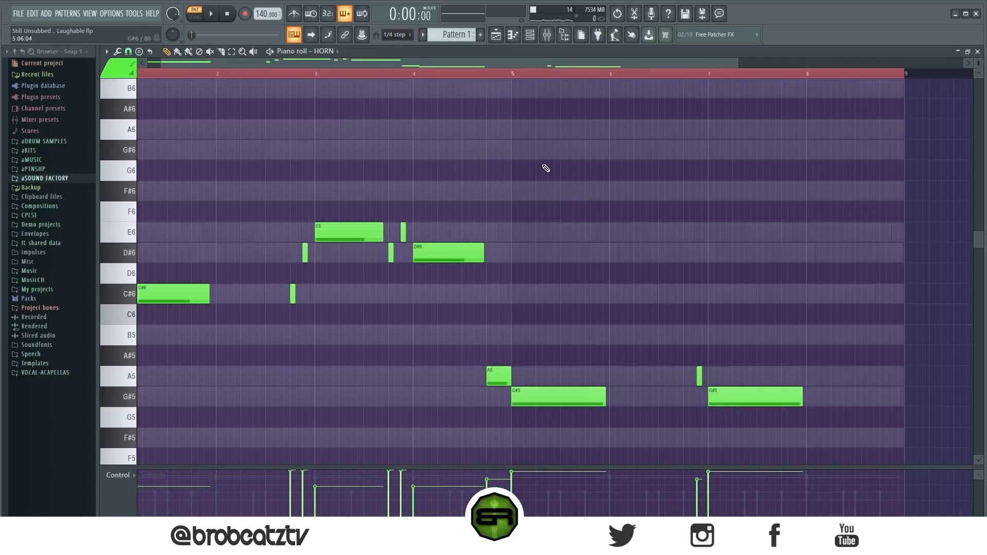
mouse_move(413, 230)
left_mouse_down()
mouse_move(396, 265)
mouse_move(403, 236)
left_mouse_up()
left_click_drag(407, 230, 842, 260)
left_click(869, 280)
key("ctrl+Down")
scroll(845, 254, "down", 3)
left_click_drag(883, 295, 903, 300)
left_click(873, 275, "ctrl")
scroll(890, 299, "down", 3)
Step: Play the horn line from the end of bar 4 and slightly lengthen the short A5 pickup before bar 7
left_click(487, 74)
key("space")
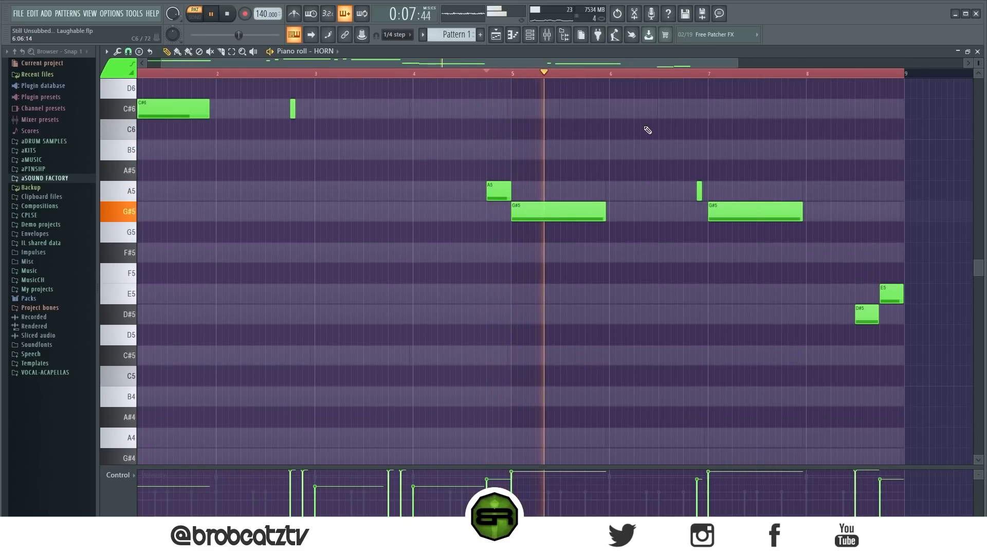
scroll(627, 281, "up", 3)
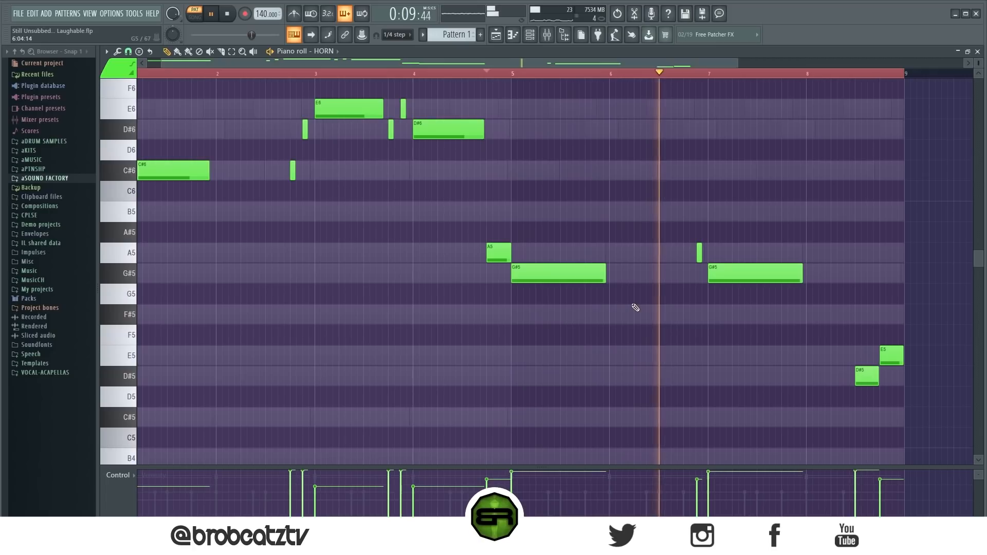
left_click(699, 252, "ctrl")
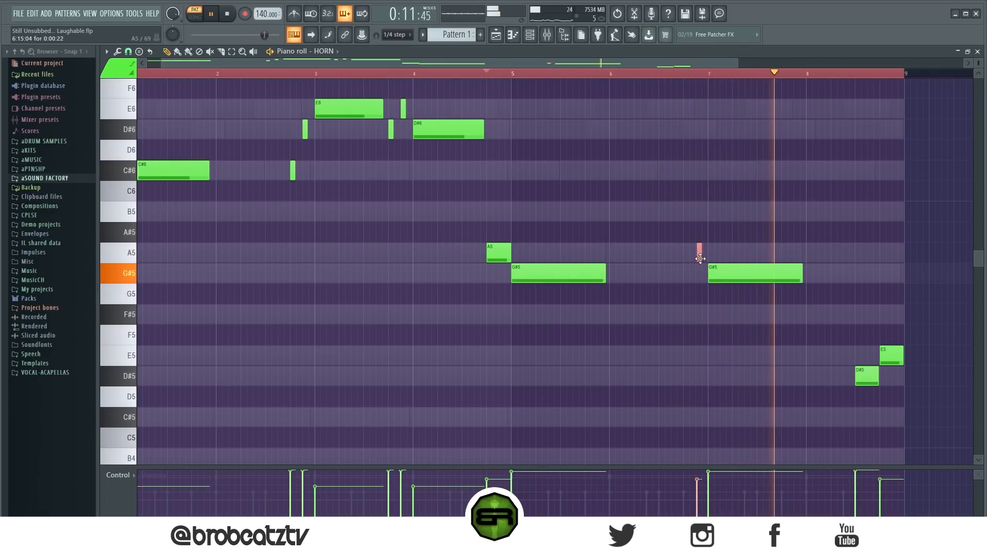
left_click(696, 355, "ctrl")
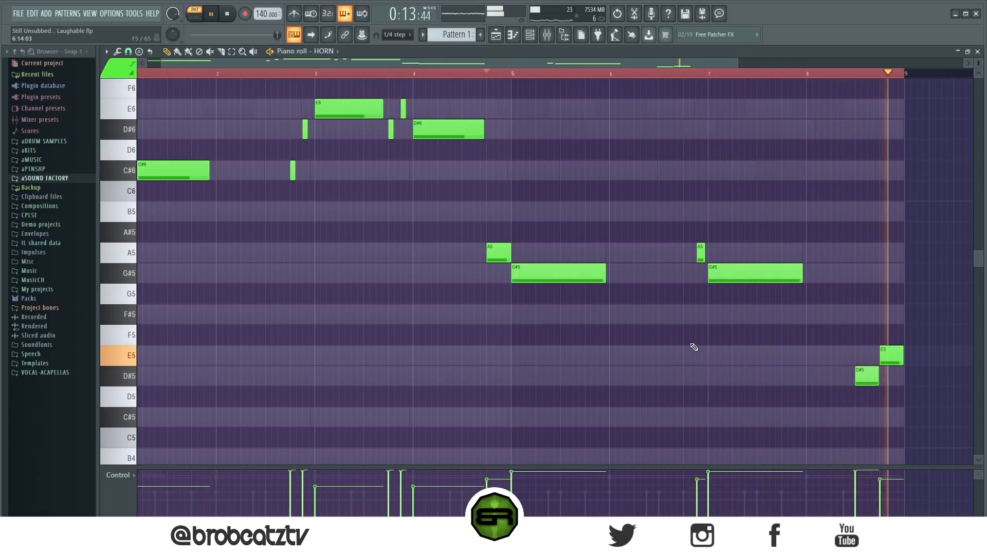
Step: Lower the velocities of the D#5 and E5 notes at the end of bar 8 and stop playback
left_click_drag(918, 365, 831, 387)
scroll(831, 388, "down", 1)
left_click(617, 334, "ctrl")
key("space")
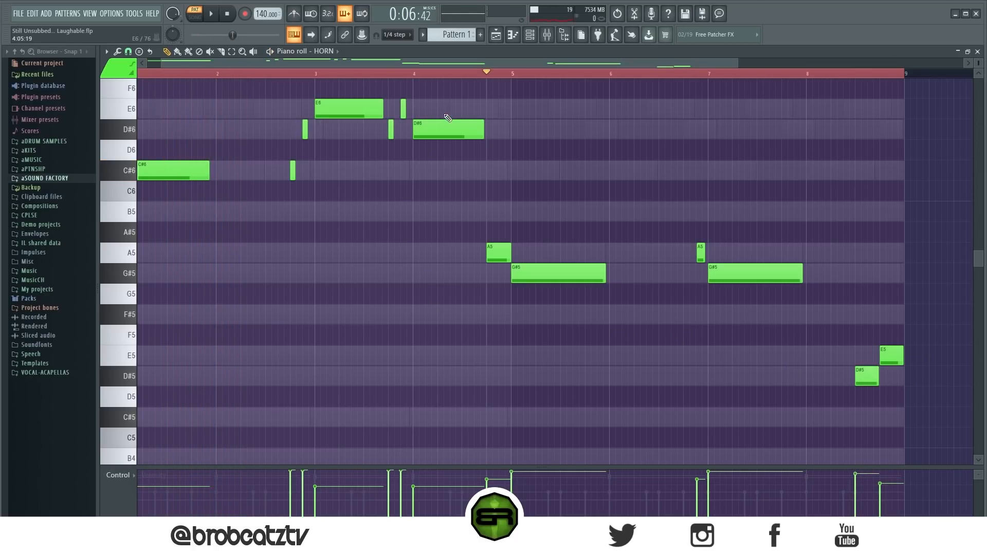
Step: Open the VIOLIN channel's Kontakt instrument, audition several notes on its keyboard and close it
left_click(530, 34)
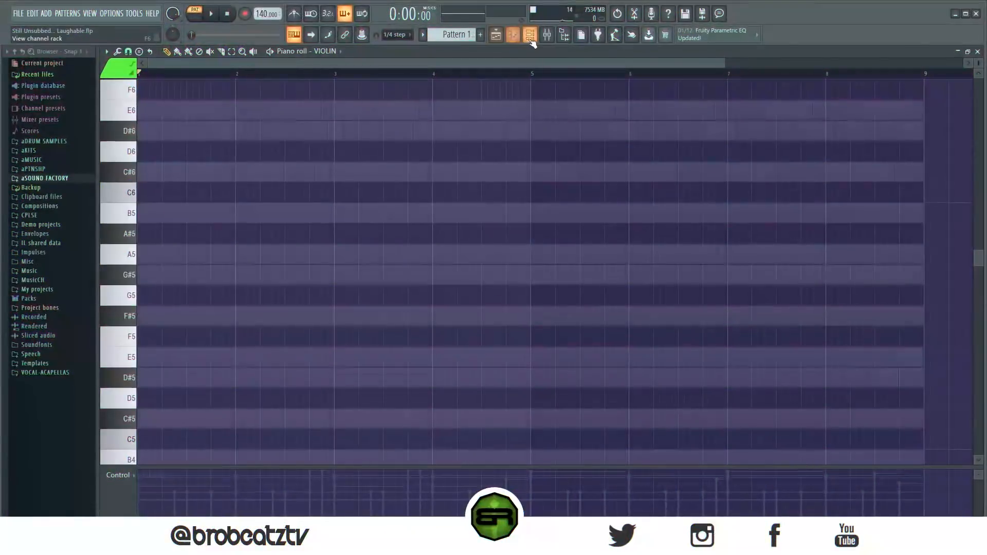
key("F6")
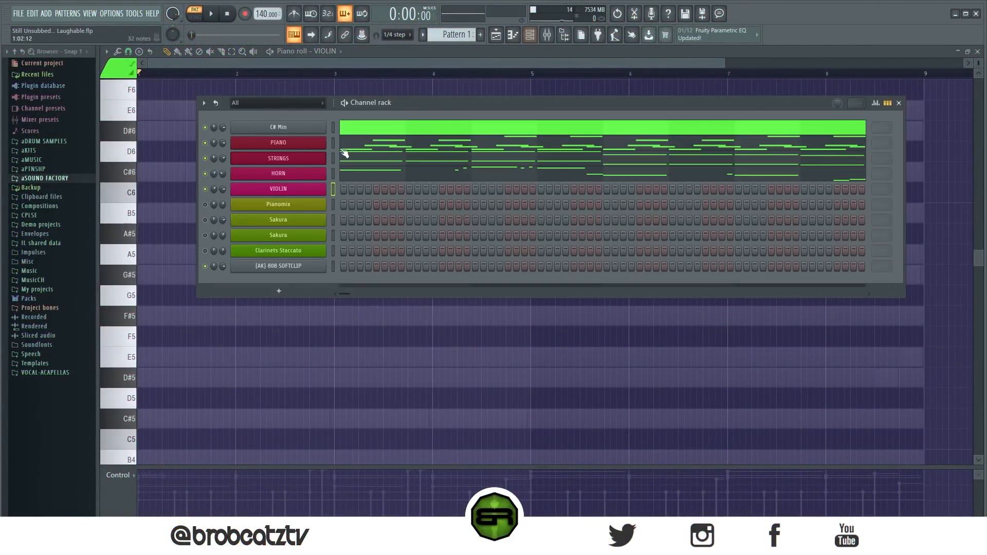
left_click(270, 194)
left_click_drag(439, 105, 226, 75)
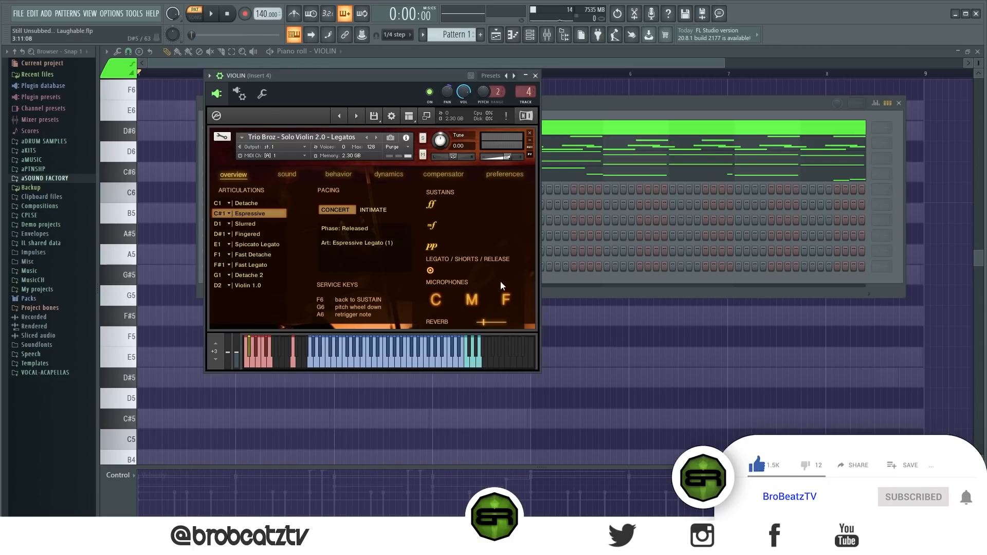
left_click(396, 364)
left_click(438, 357)
left_click(402, 360)
left_click(374, 362)
left_click(535, 76)
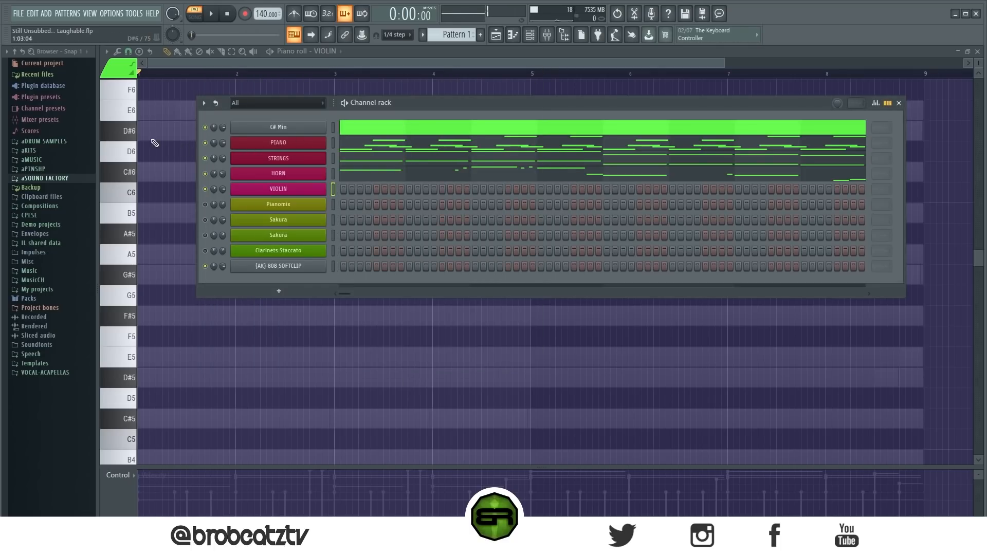
Step: Place short descending E6, D#6 and C#6 notes from the start of bar 2 in the violin piano roll and play them back
left_click(152, 141)
scroll(206, 242, "up", 1)
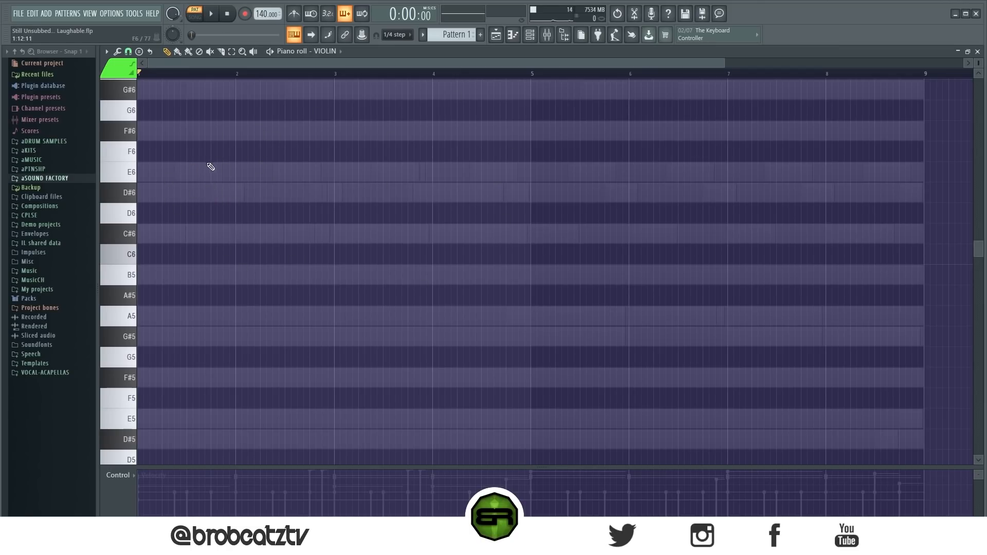
left_click(239, 174)
left_click(263, 195)
left_click(288, 236)
key("space")
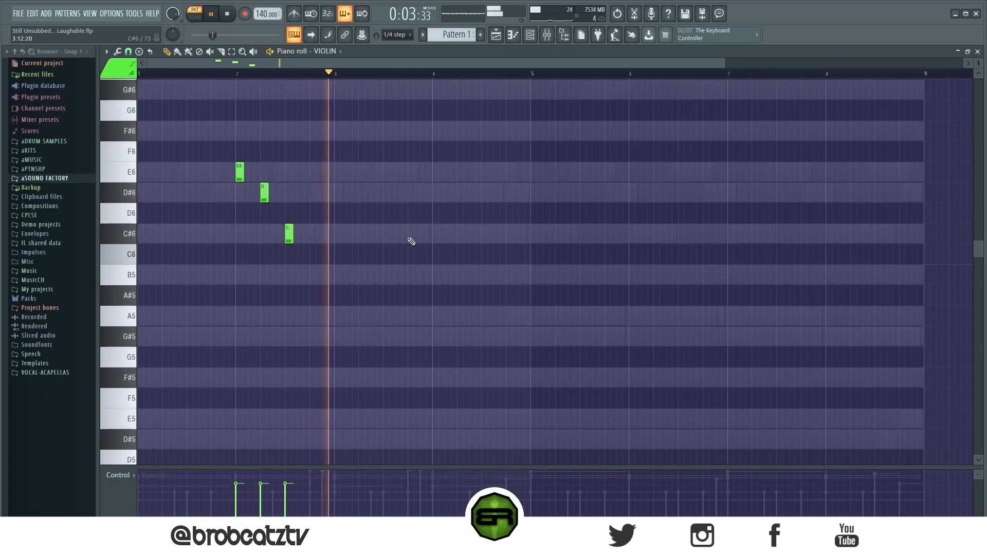
key("space")
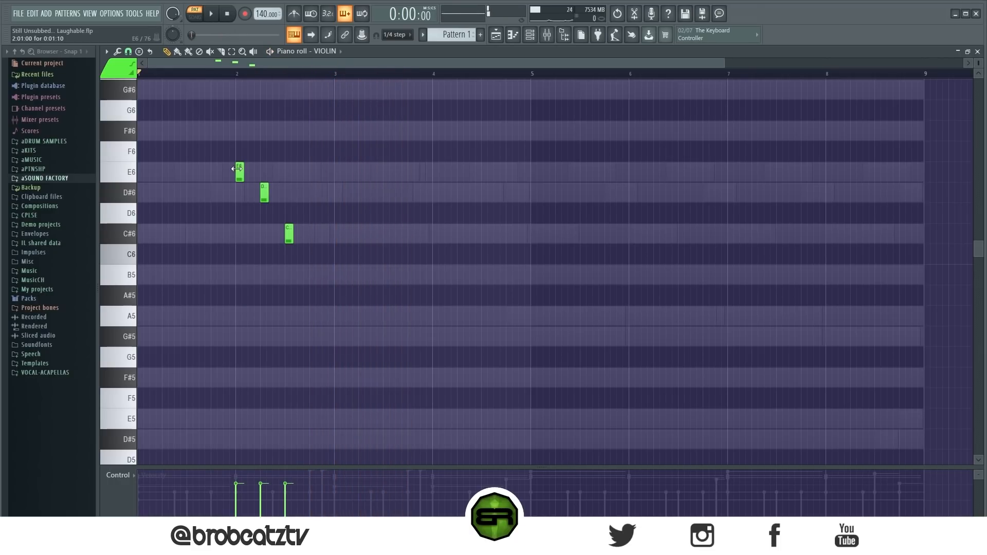
Step: Shorten the three descending violin notes slightly, and delete them all
left_click_drag(229, 141, 300, 236)
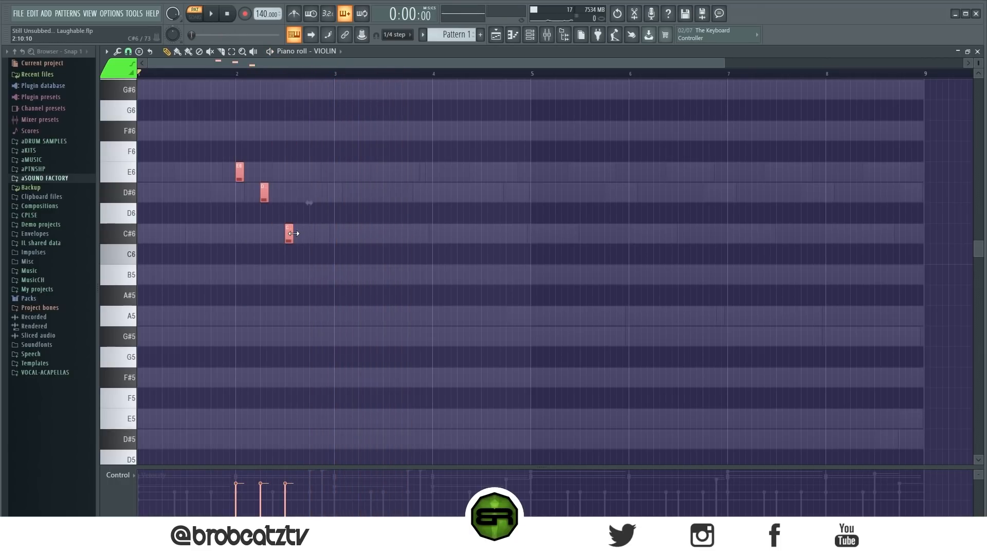
right_click(310, 251)
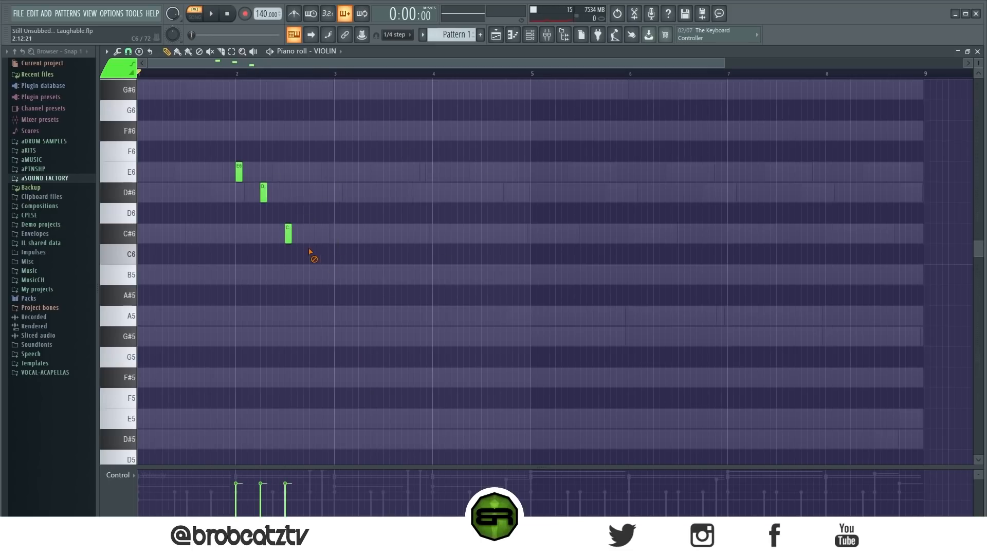
right_click(288, 234)
right_click(263, 192)
right_click(238, 172)
Step: Place a short E6 violin note at the start of bar 2, followed directly by a short C#6 note
left_click(238, 175)
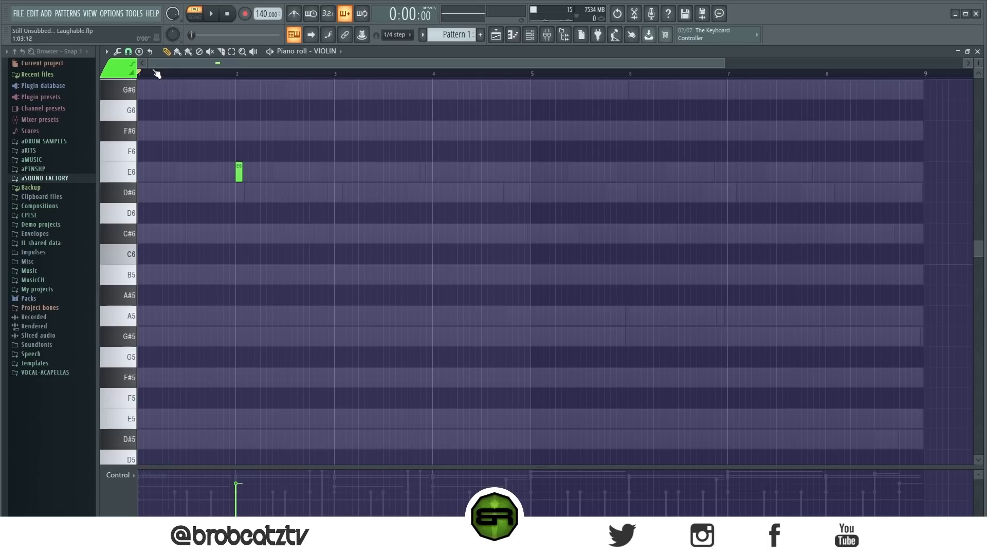
left_click(128, 52)
left_click(144, 161)
scroll(252, 75, "up", 1)
scroll(251, 246, "up", 1)
scroll(250, 246, "down", 2)
scroll(260, 125, "up", 2)
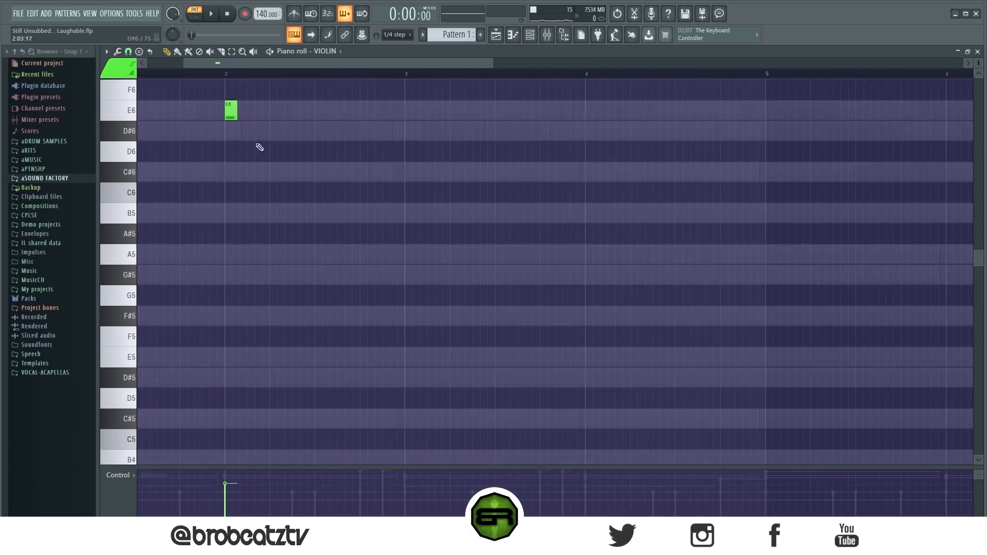
scroll(260, 217, "up", 1)
scroll(213, 64, "down", 1)
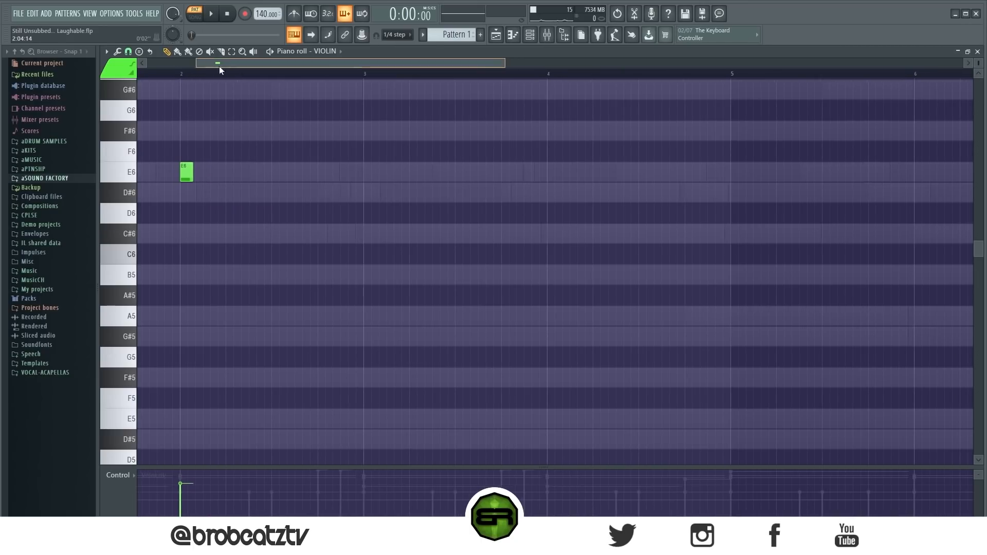
scroll(226, 64, "up", 4)
left_click(342, 234)
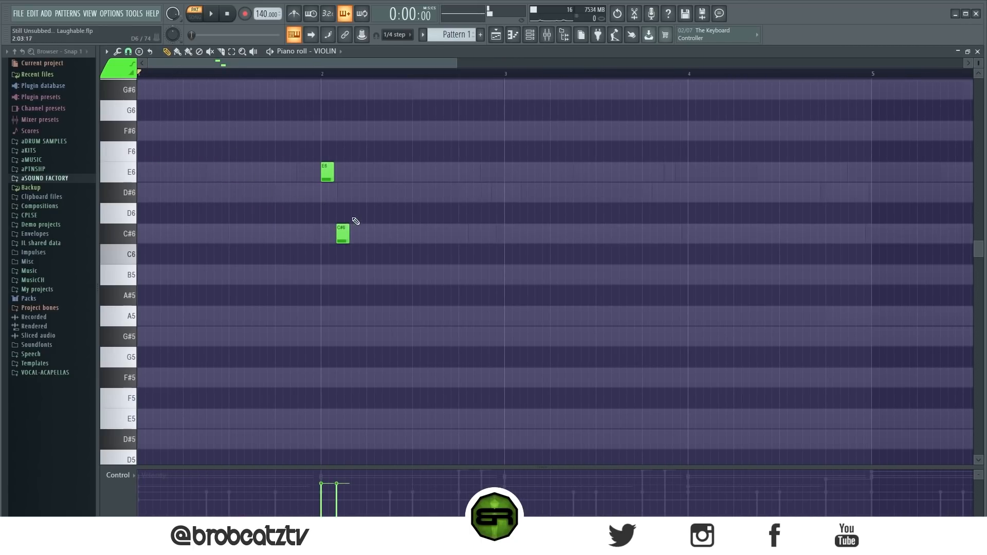
Step: Add a D#6 note after the C#6, lengthen it to about half a bar and play back the violin phrase
left_click(357, 196)
left_click(418, 197)
right_click(417, 200)
left_click_drag(363, 197, 442, 196)
key("space")
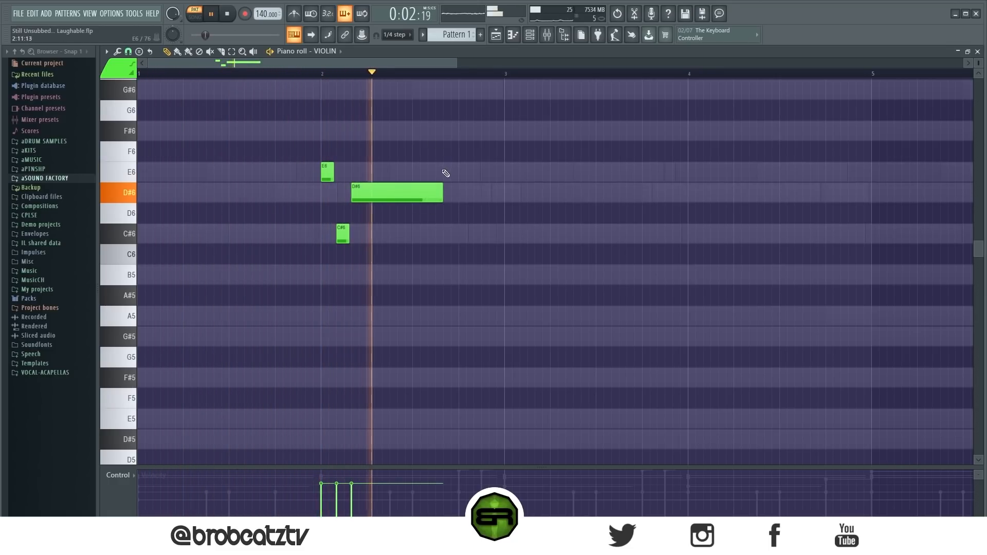
key("space")
Step: Duplicate the three-note violin phrase from bar 2 into bars 3 and 4
left_click_drag(475, 121, 235, 304)
key("ctrl+b")
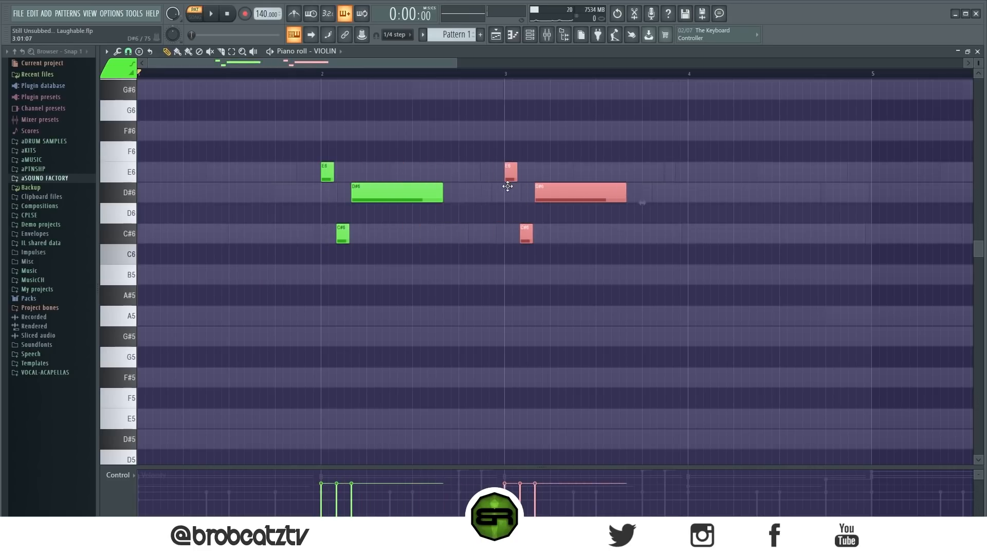
key("ctrl+b")
left_click_drag(707, 163, 692, 164)
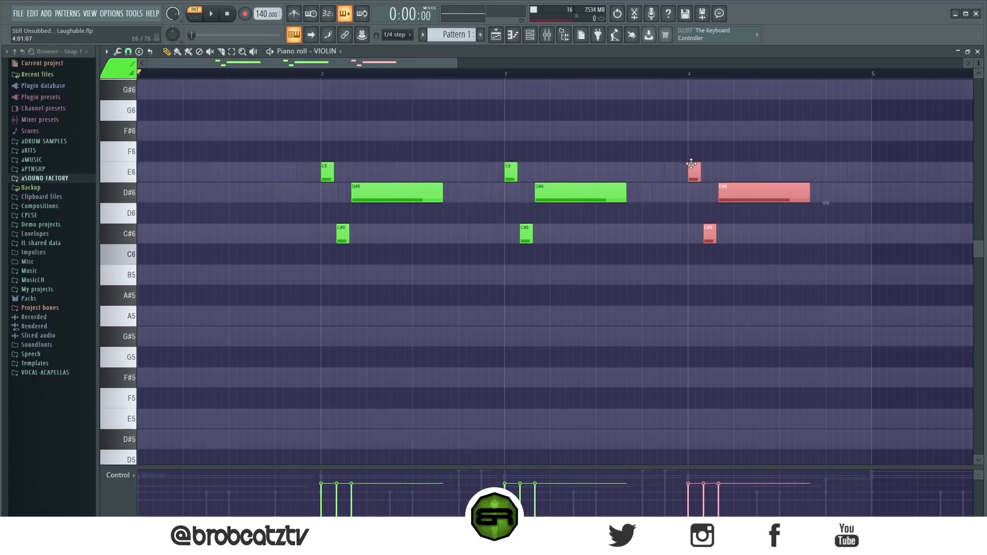
Step: Copy the violin phrase into bar 5 and transpose it down to A5, F#5 and G#5
scroll(527, 72, "down", 3)
left_click_drag(459, 63, 476, 63)
left_click_drag(282, 141, 183, 273)
key("ctrl+b")
left_click_drag(541, 197, 539, 345)
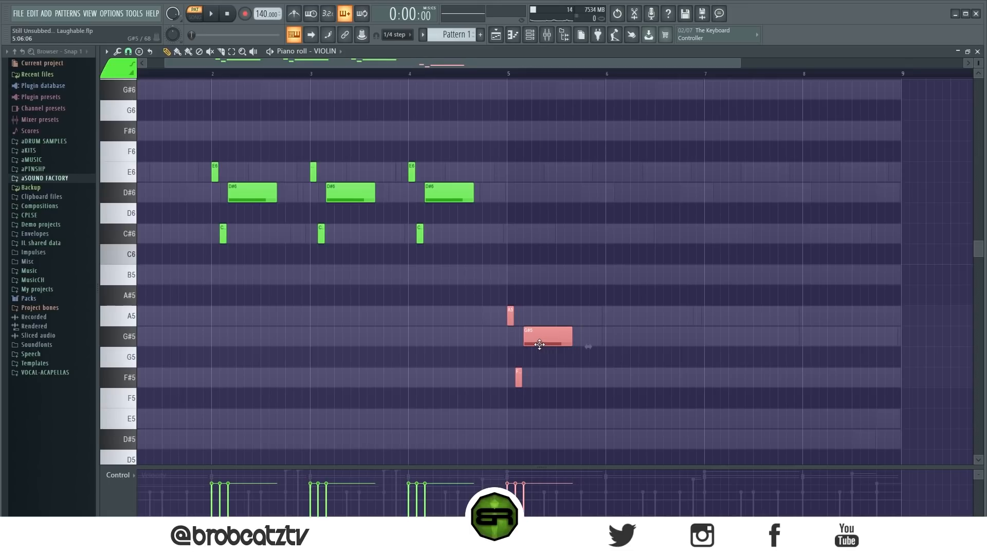
left_click(570, 394)
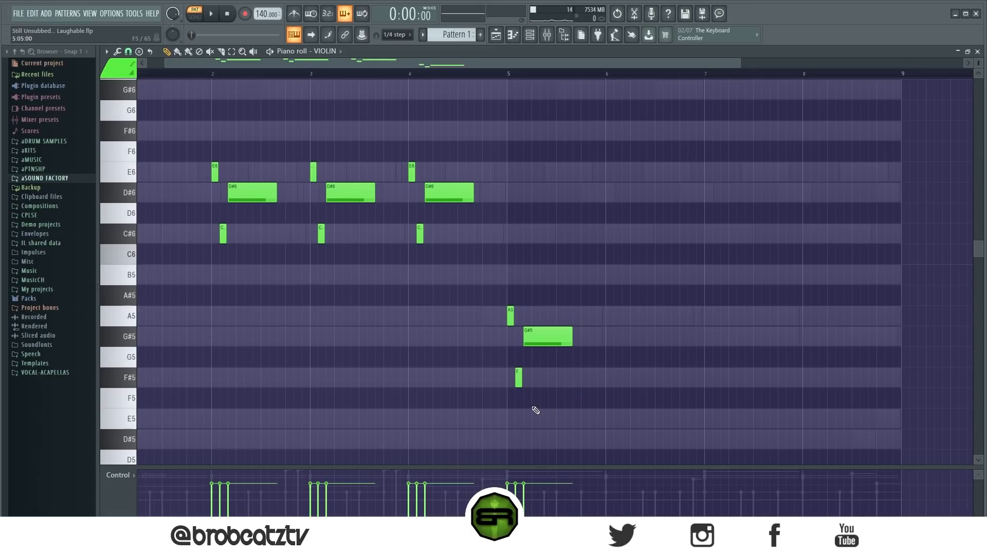
Step: Add a D#5 note over the second half of bar 5 and copy the bar's A5, F#5 and G#5 notes into bar 6
mouse_move(550, 427)
left_mouse_down()
mouse_move(560, 421)
mouse_move(561, 442)
left_mouse_up()
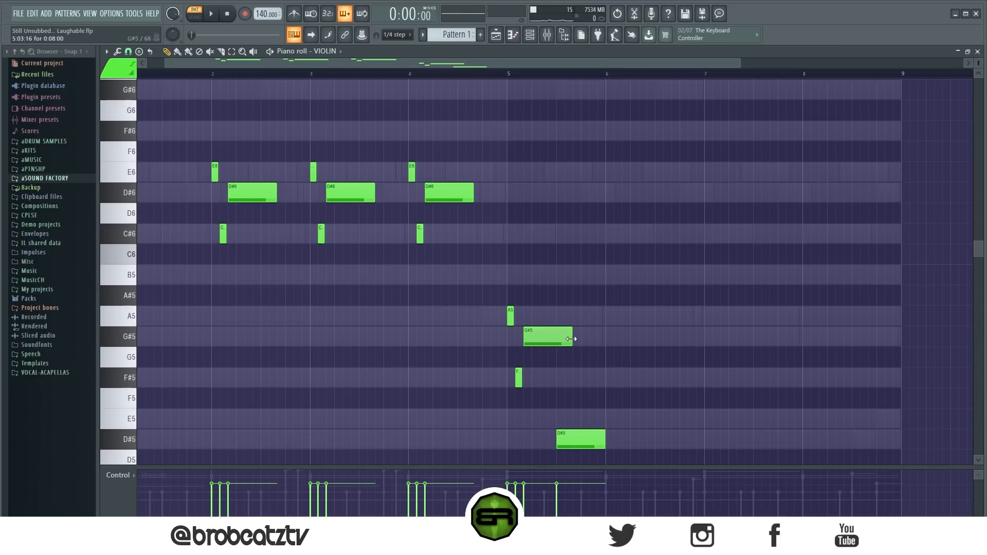
left_click_drag(465, 285, 527, 383)
left_click_drag(551, 344, 650, 353)
Step: Copy the violin notes of bars 5 and 6 into bars 7 and 8
left_click_drag(679, 299, 503, 440)
left_click_drag(545, 344, 741, 340)
left_click(758, 247)
Step: Delete the bar 8 phrase together with bar 7's D#5, and place a new D#5 note over the second half of bar 7
scroll(745, 260, "down", 3)
left_click_drag(867, 183, 774, 366)
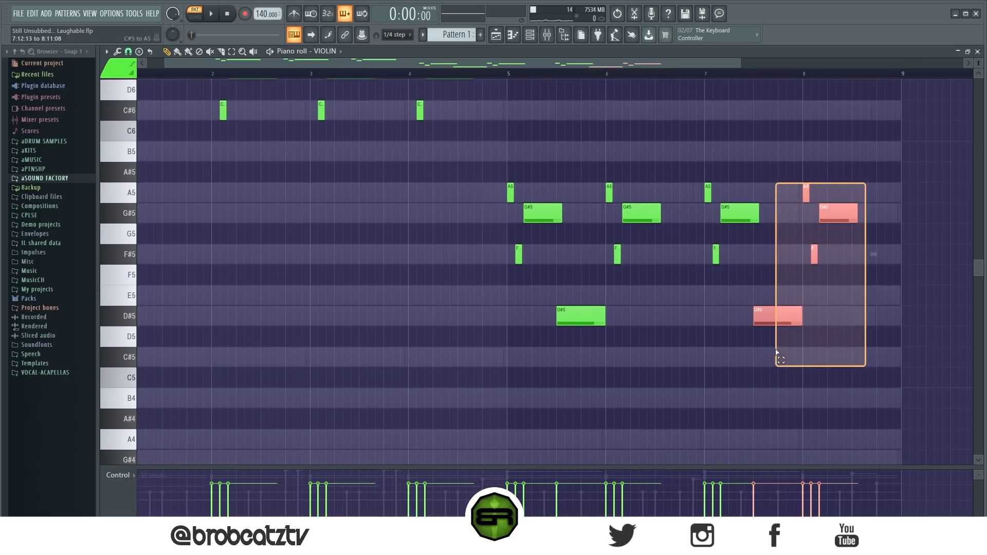
key("Delete")
left_click(589, 318)
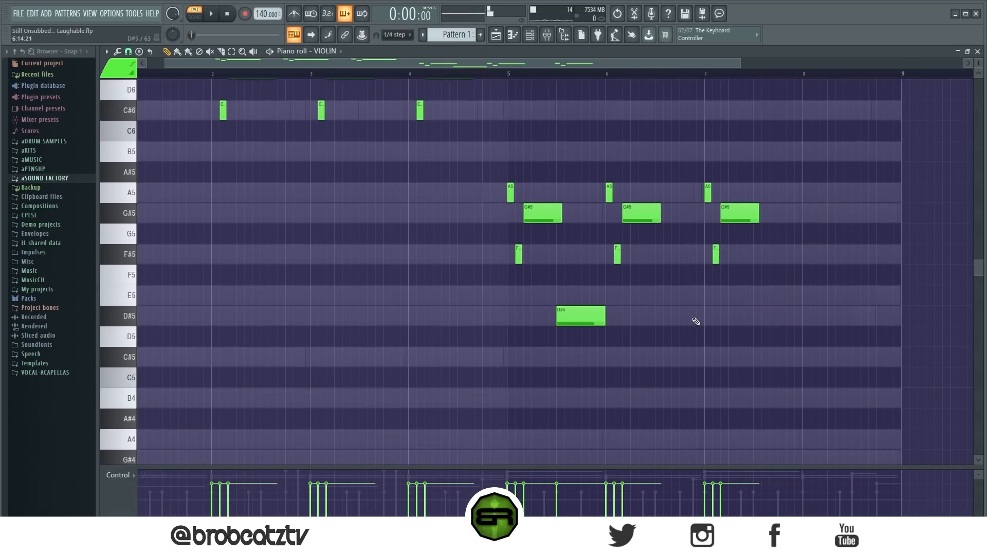
left_click(748, 318)
Step: Play back the violin line and shift the D#5 notes in bars 5 and 7 slightly earlier
scroll(419, 269, "up", 2)
scroll(408, 249, "down", 3)
key("space")
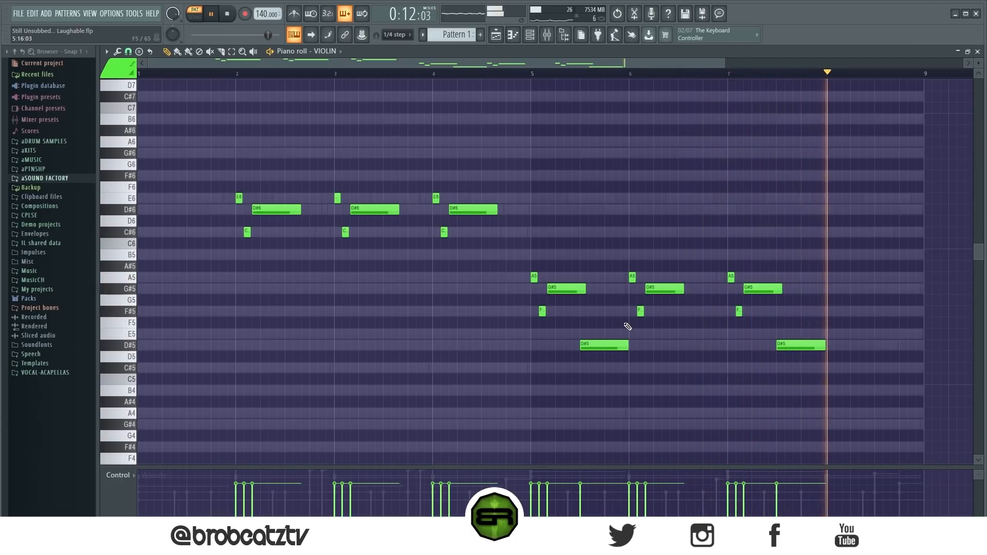
left_click_drag(581, 331, 853, 368)
key("space")
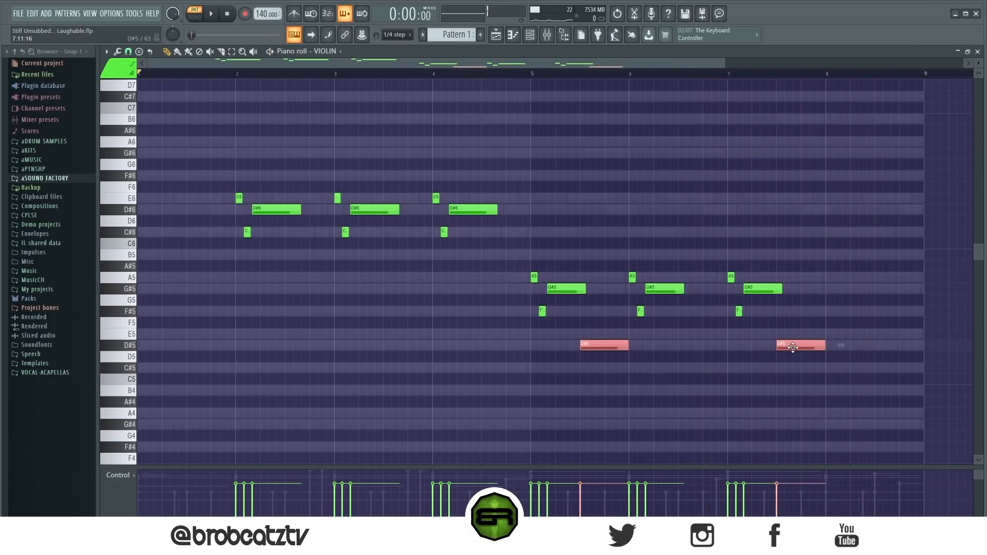
left_click_drag(792, 348, 791, 348)
left_click(848, 305)
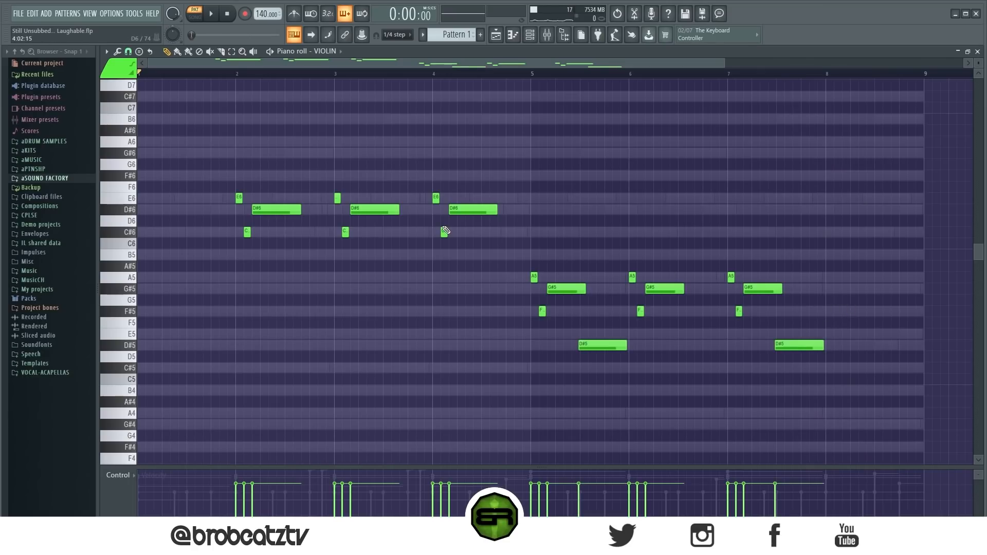
Step: Review the horn and piano parts, checking the horn's bar 1 C#6 and bar 5 G#5 notes
left_click(529, 34)
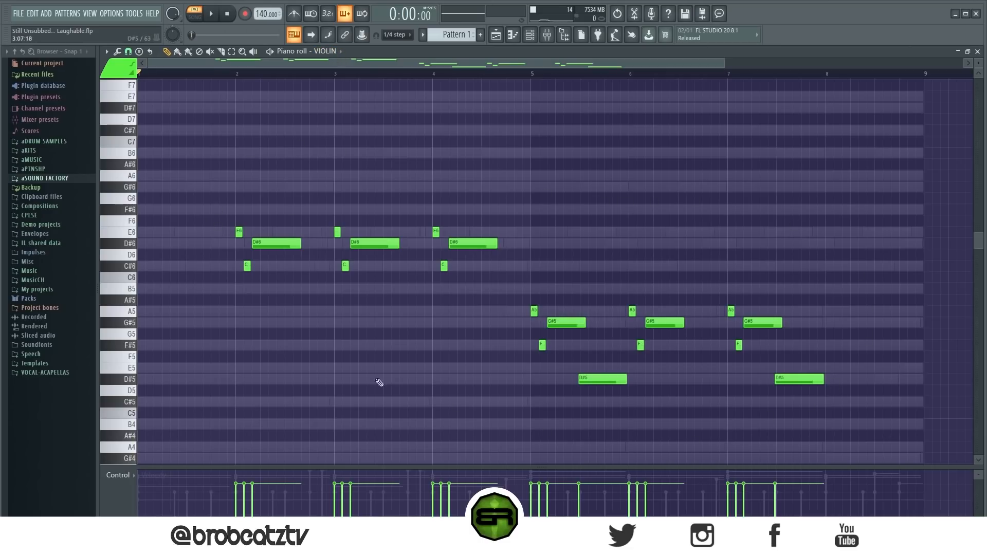
key("ctrl+a")
key("ctrl+d")
scroll(335, 56, "down", 1)
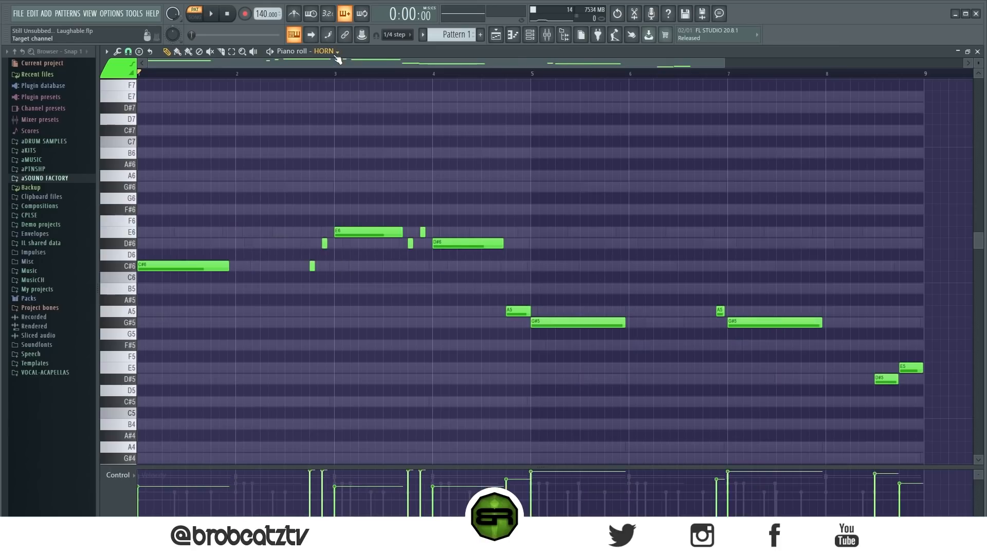
left_click(175, 266, "ctrl")
left_click(572, 323, "ctrl")
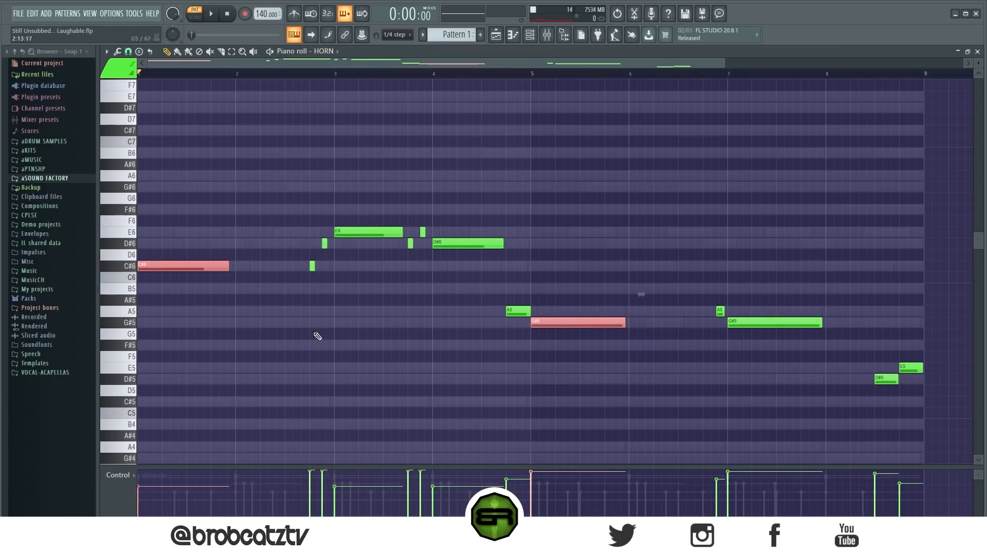
key("ctrl+d")
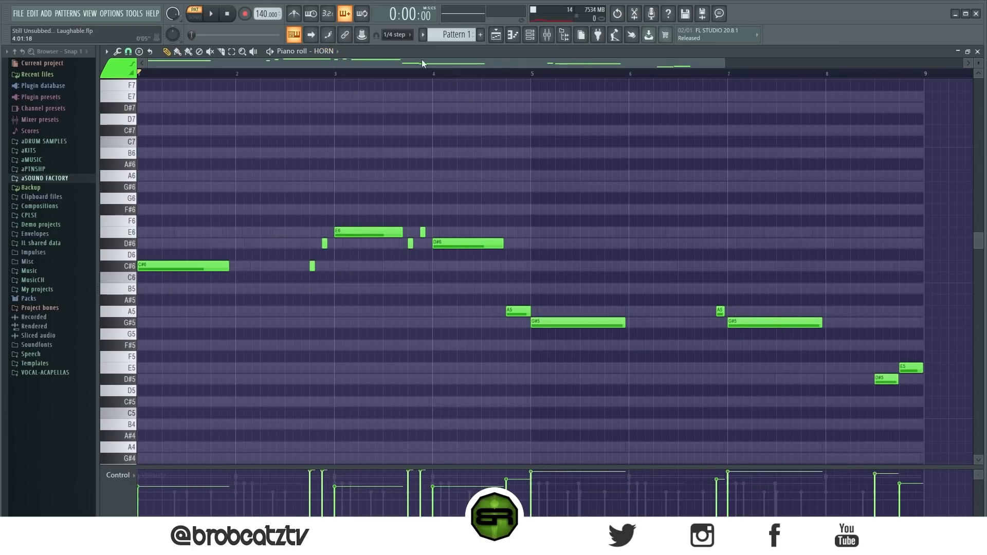
scroll(334, 54, "down", 1)
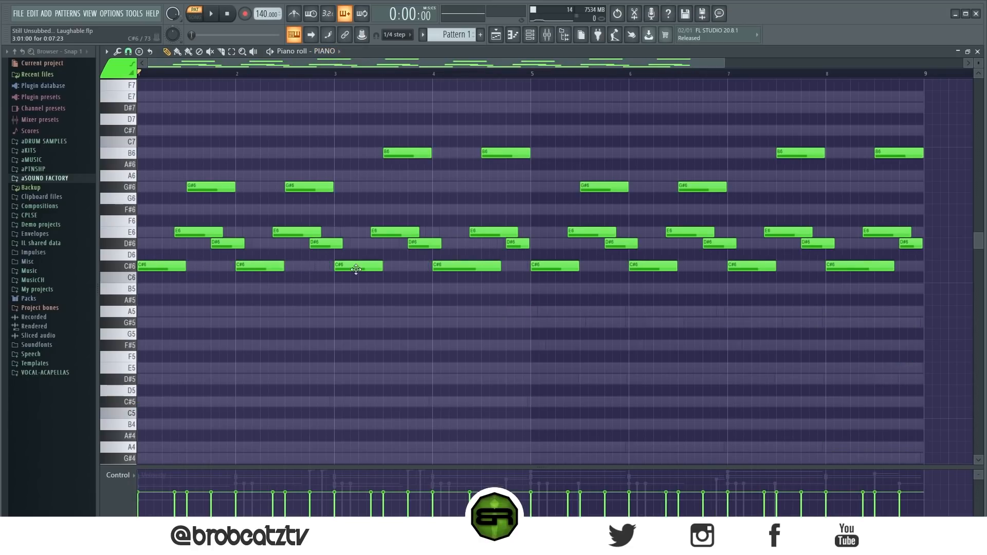
scroll(337, 54, "down", 1)
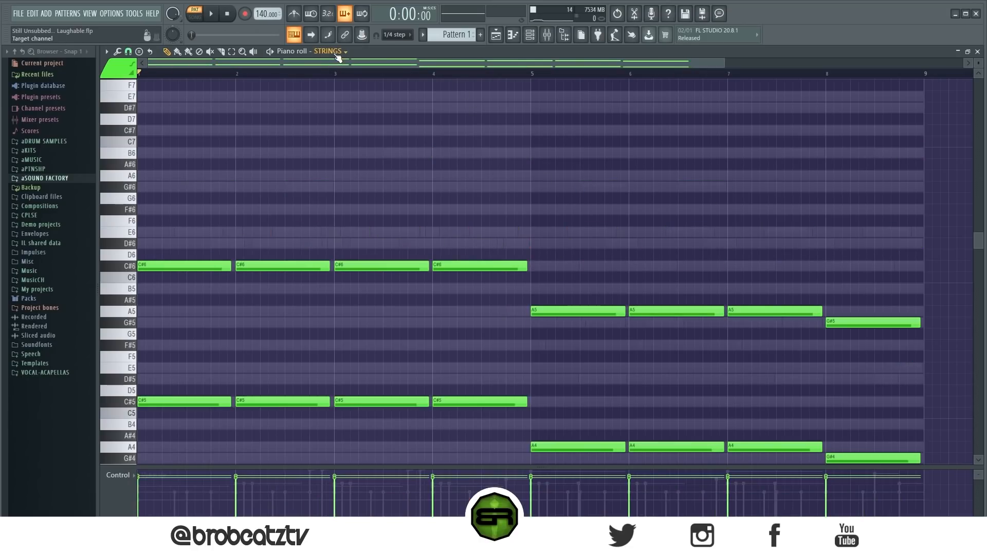
scroll(232, 231, "down", 3)
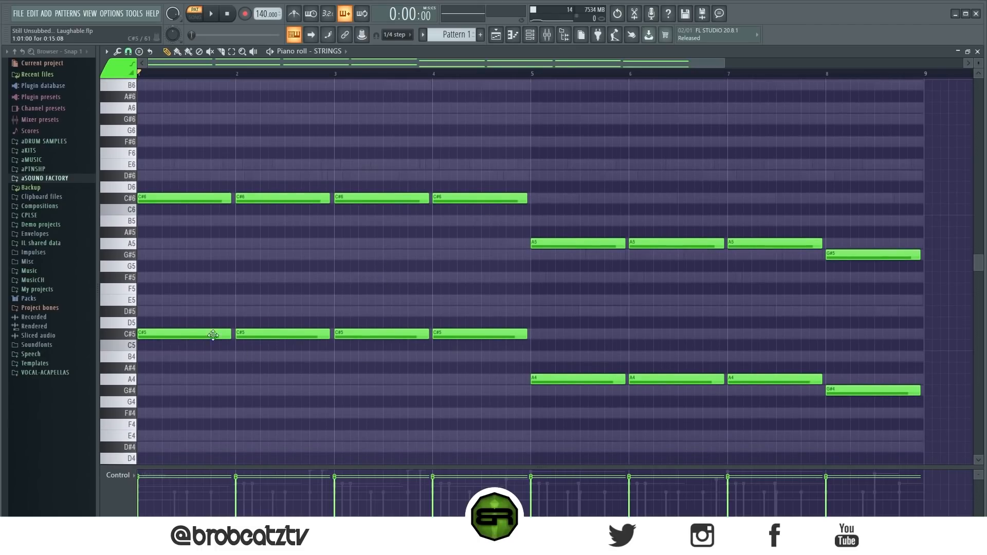
left_click(213, 334, "ctrl")
left_click(610, 379, "ctrl")
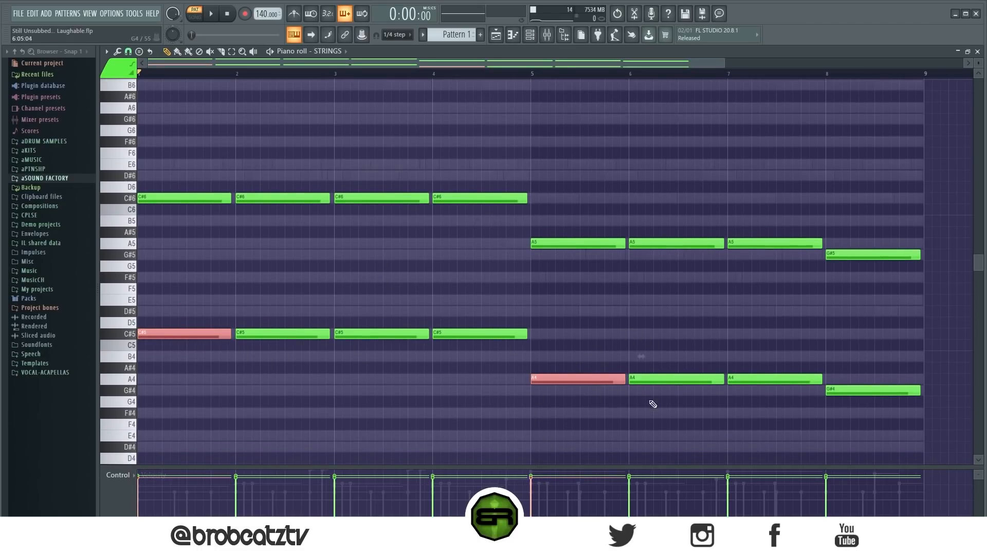
left_click(551, 328, "ctrl")
left_click_drag(159, 192, 518, 222)
left_click(467, 255, "ctrl")
Step: Copy the strings' bar 1 C#5, bar 5 A4 and bar 8 G#4 notes into the (AK) 808 SOFTCLIP channel
left_click(185, 333, "ctrl")
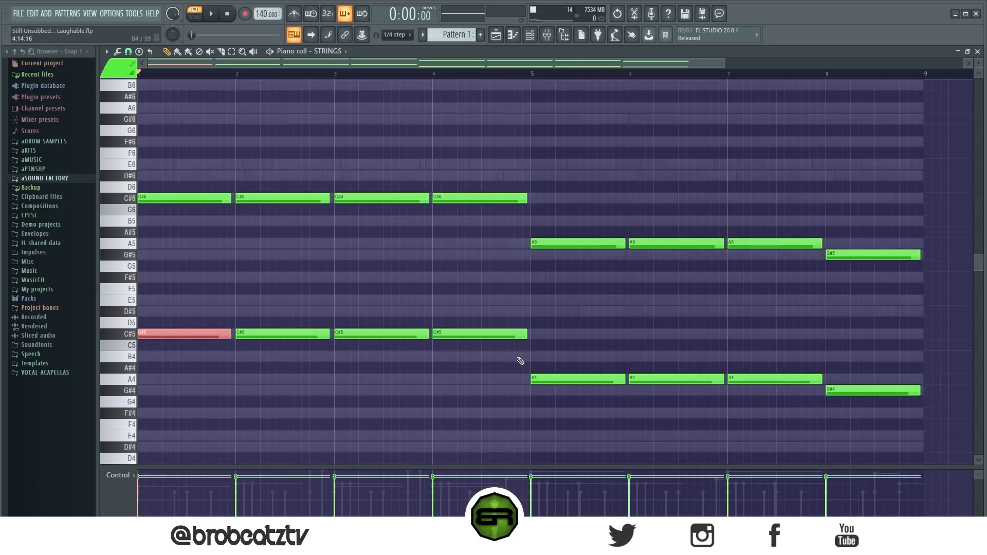
left_click(587, 379, "ctrl+shift")
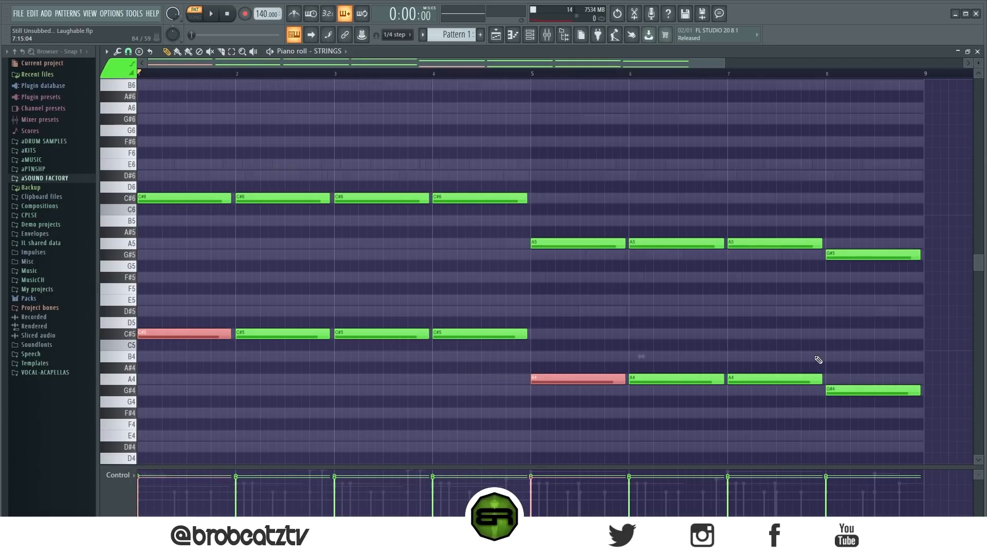
left_click(860, 390, "ctrl+shift")
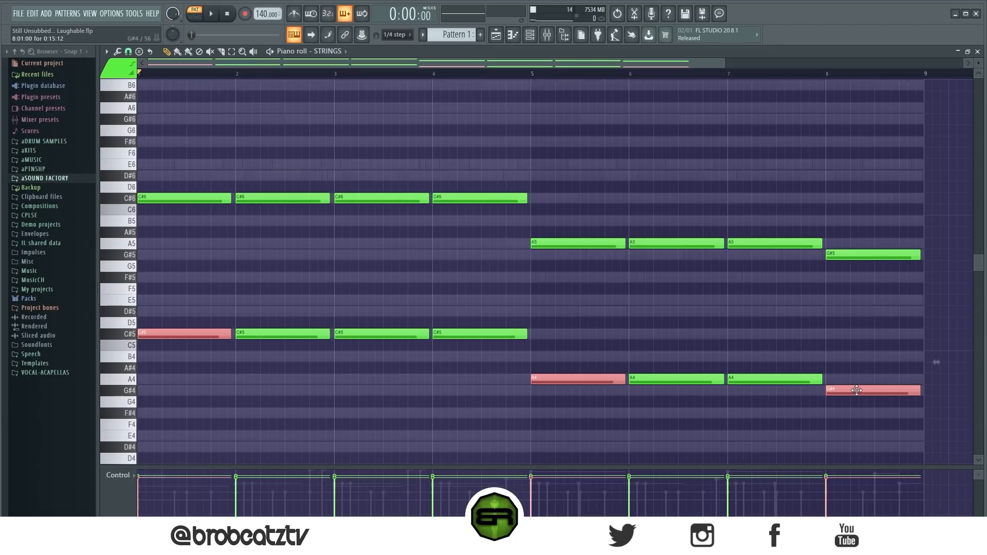
left_click(530, 34)
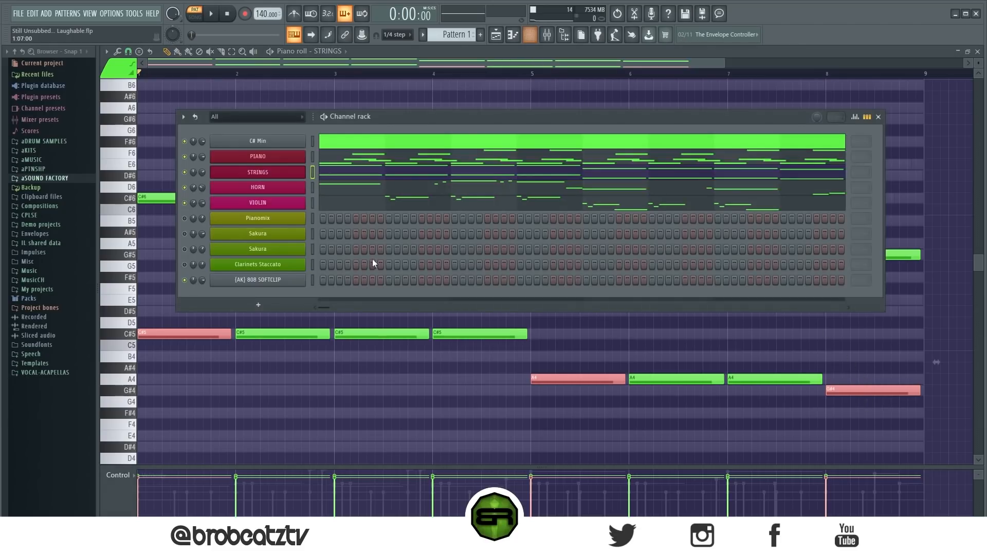
right_click(304, 280)
left_click(326, 277)
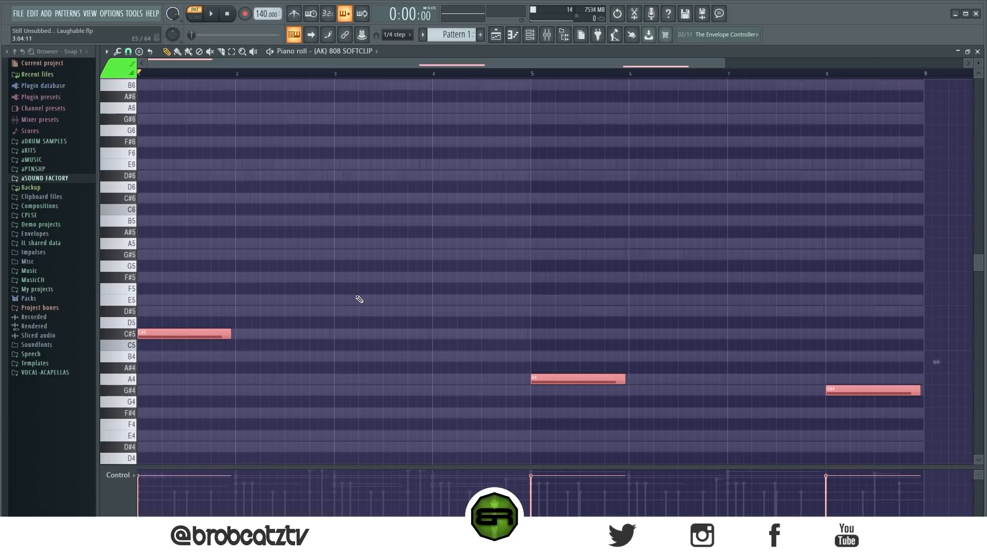
key("ctrl+d")
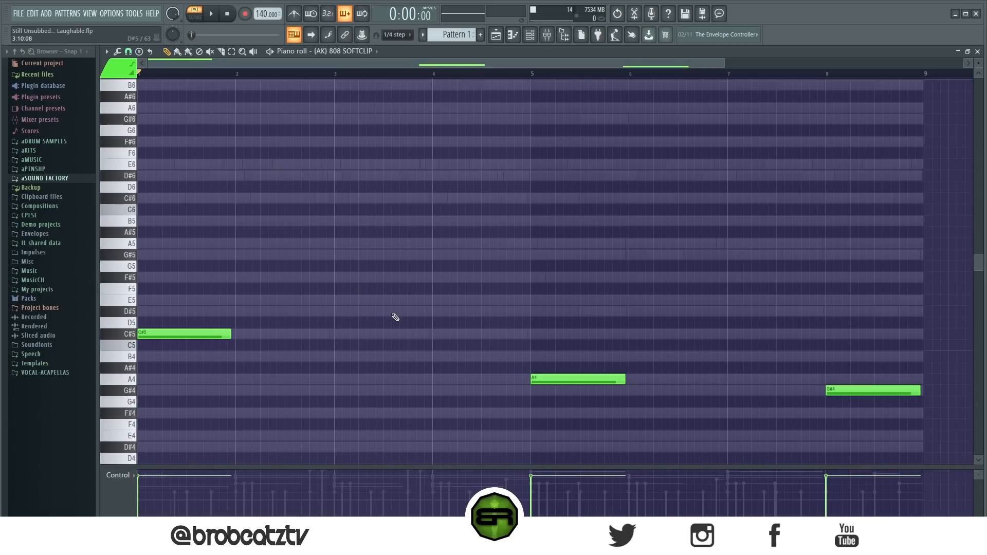
Step: During playback, add a C#5 808 note at bar 3 and one-beat C#5, D#5, E5 and G#5 notes across bar 4
key("space")
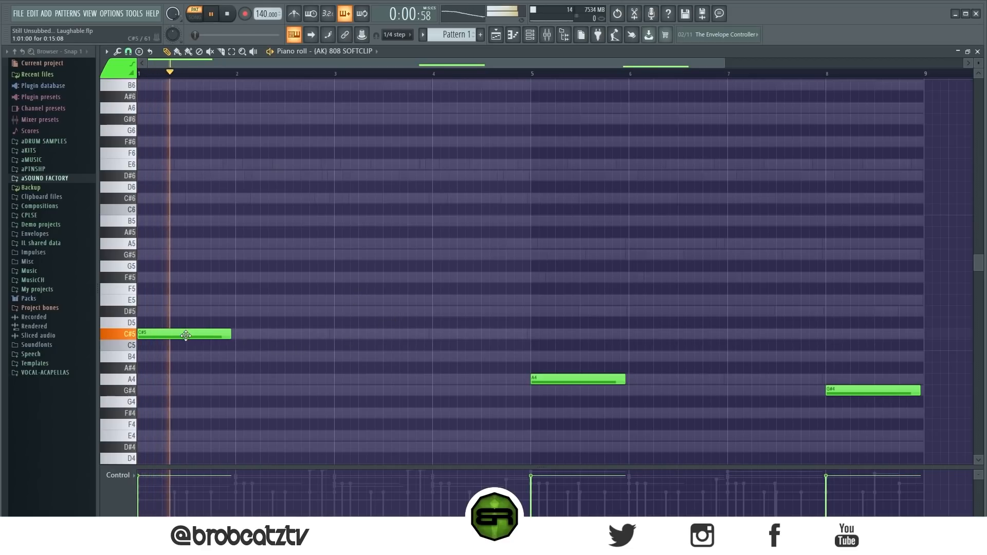
left_click(336, 334)
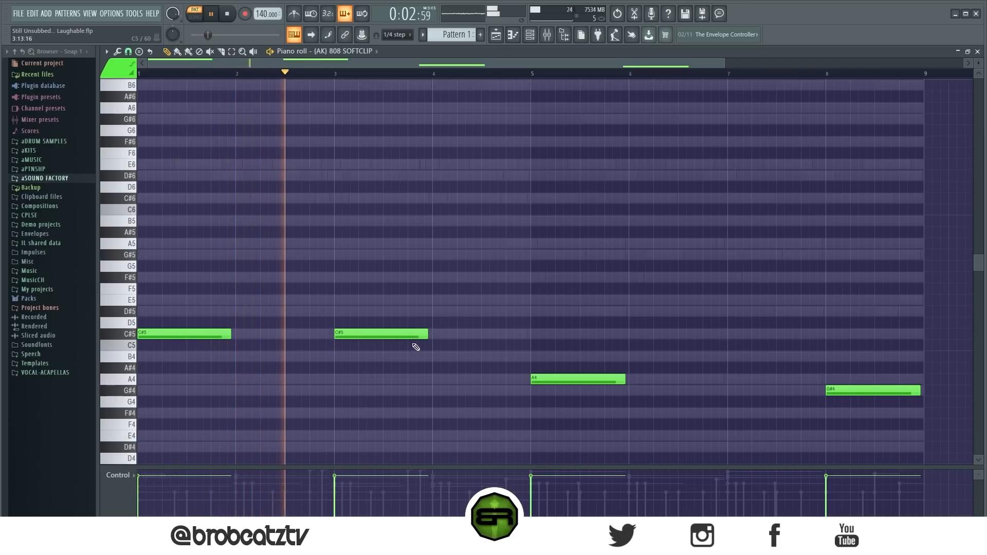
left_click(438, 334)
left_click_drag(529, 331, 465, 310)
left_click(488, 299)
left_click(513, 255)
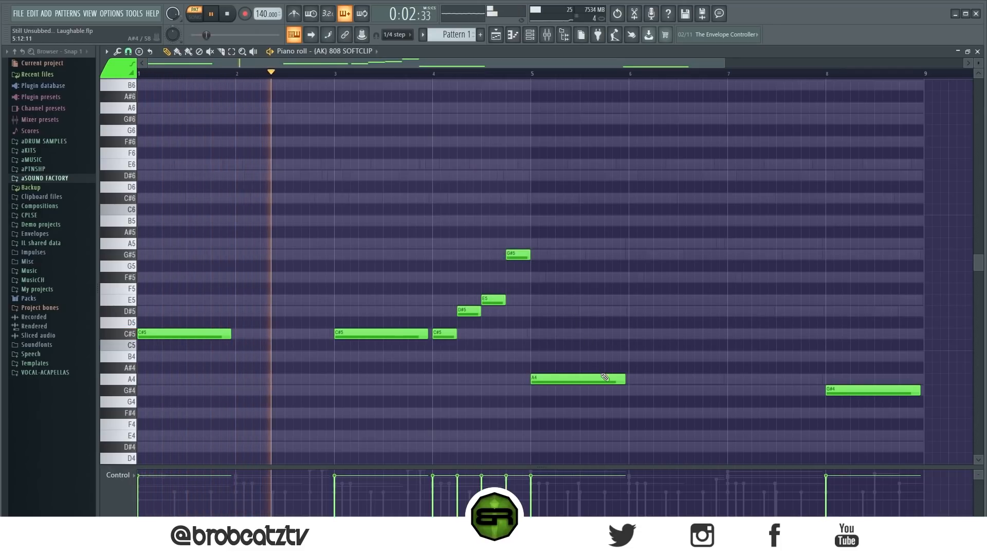
Step: Shorten the 808's bar 5 A4 to one beat, set snap to 1/4 beat, and add a second A4 one and a half beats into the bar
left_click_drag(619, 381, 555, 380)
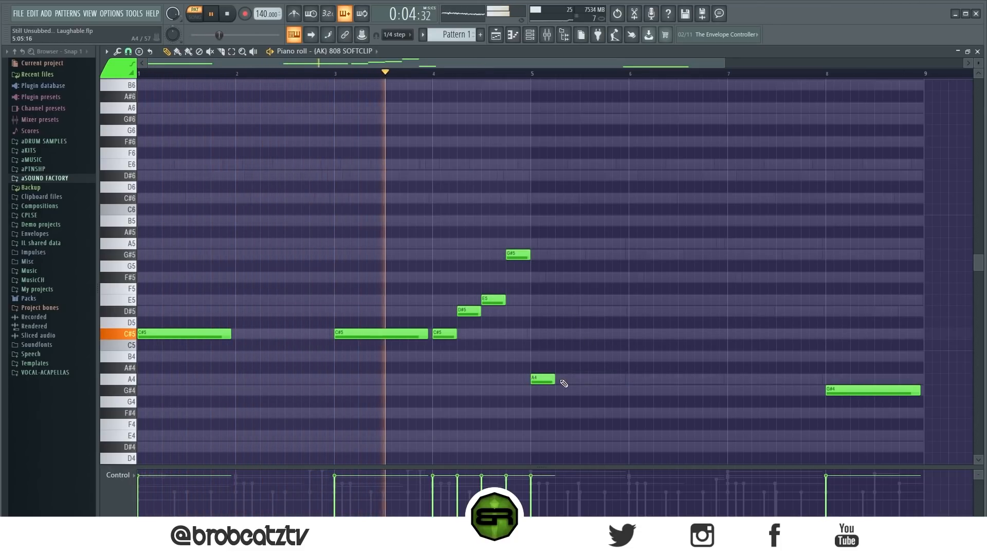
left_click(128, 51)
left_click(141, 159)
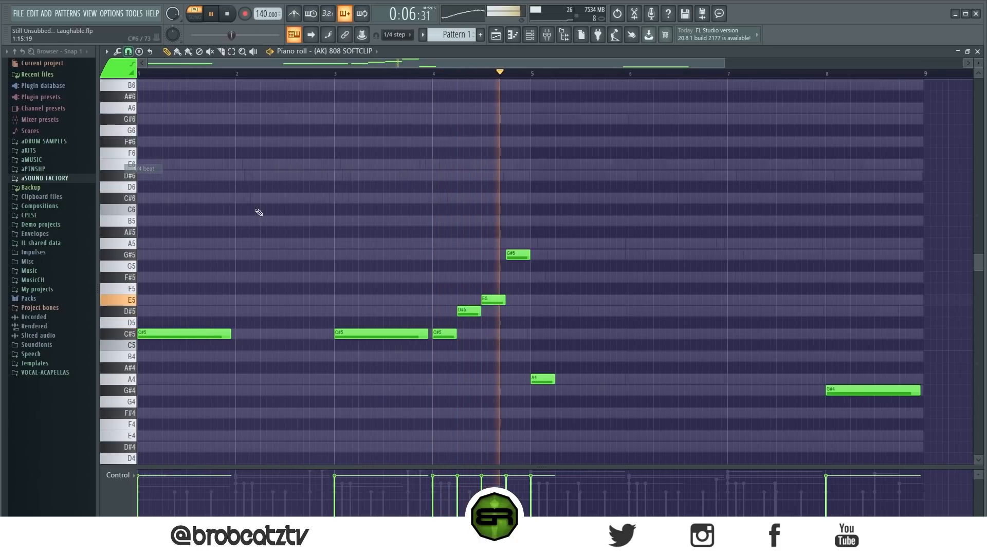
left_click(576, 381)
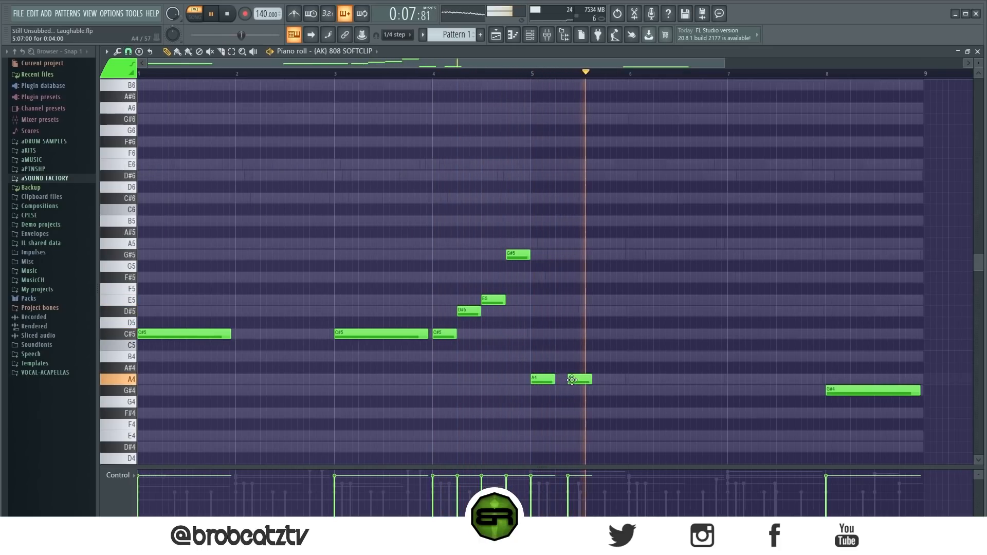
Step: Repeat the two short A4 notes in bar 7 and replace bar 8's G#4 with a one-beat G#4 on the second beat
left_click(730, 380)
left_click(768, 381)
right_click(843, 390)
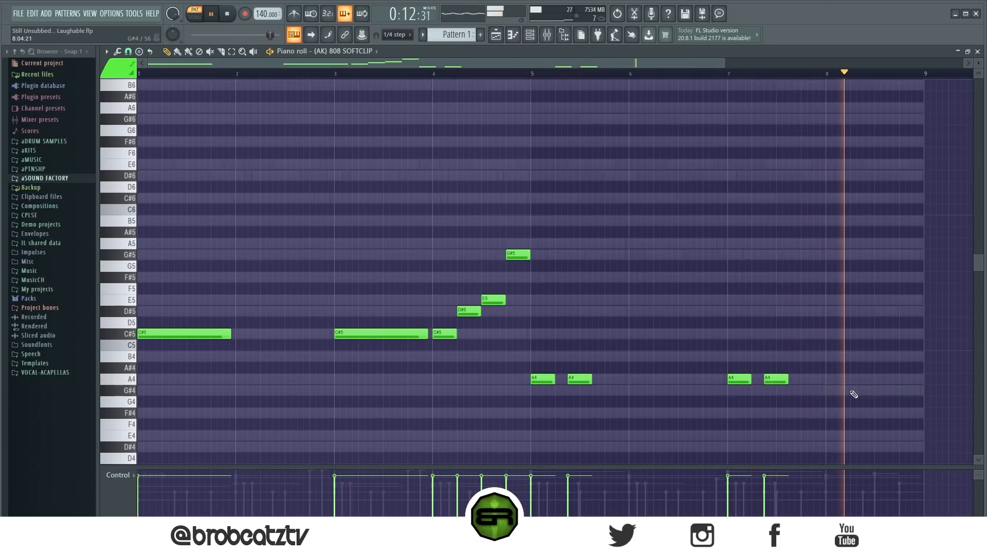
left_click(853, 391)
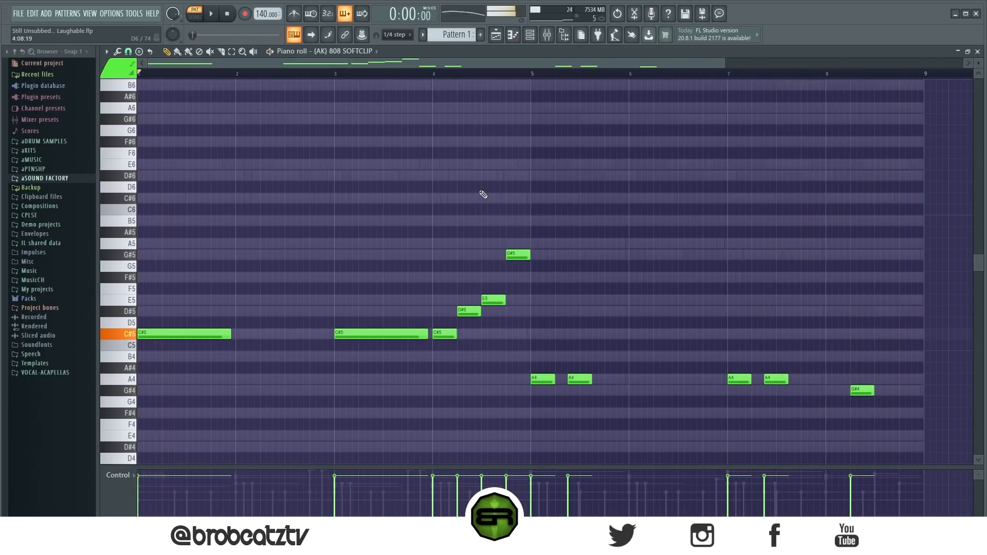
key("space")
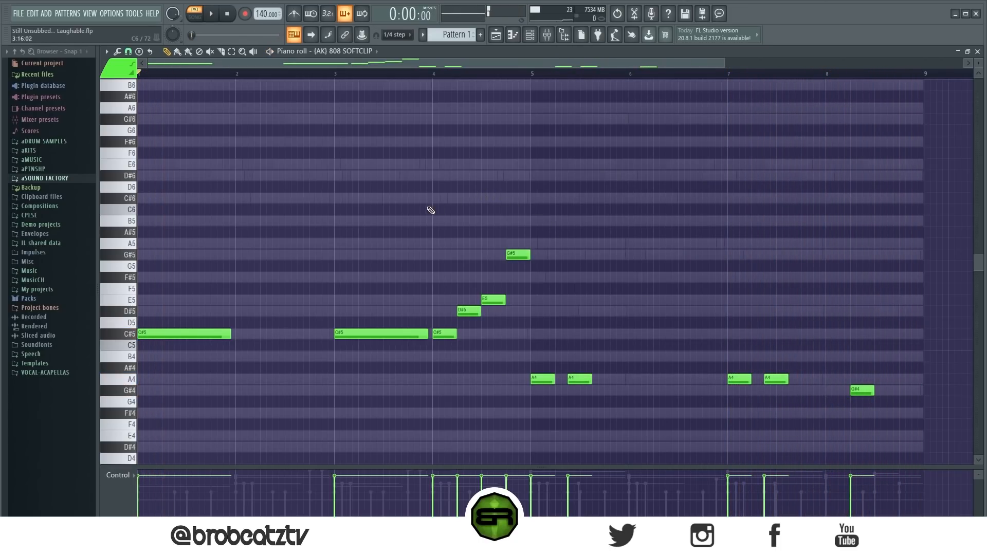
Step: Copy the PIANO notes into the Pianomix channel and the STRINGS notes into the first Sakura channel
left_click(532, 35)
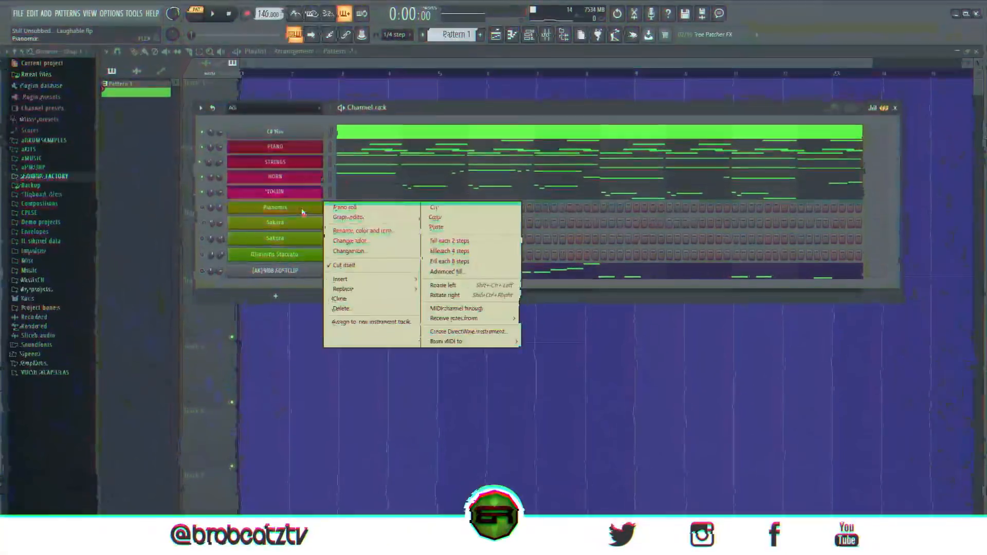
right_click(307, 163)
left_click(442, 173)
right_click(322, 225)
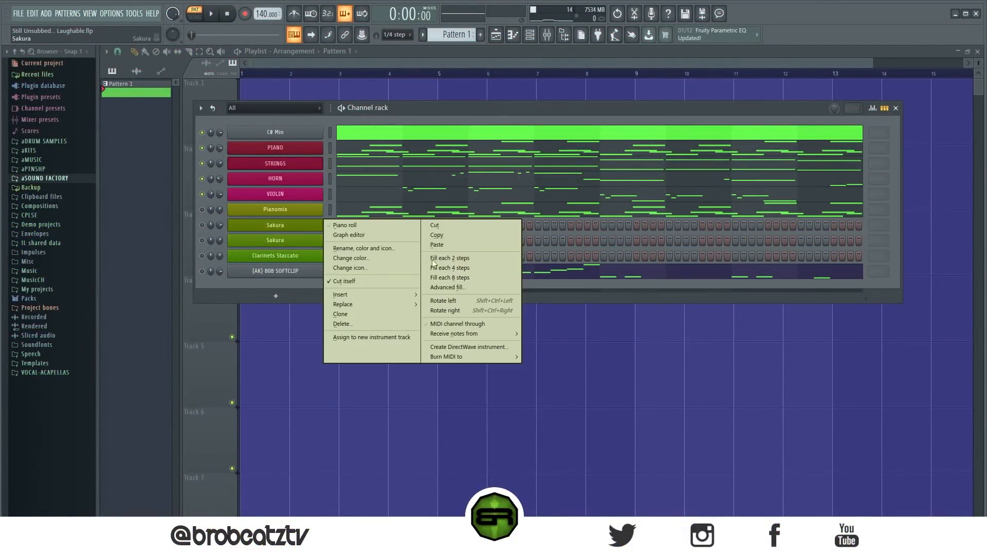
left_click(437, 245)
Step: Copy the HORN notes into the second Sakura channel and the VIOLIN notes into the Clarinets Staccato channel
right_click(321, 178)
left_click(446, 178)
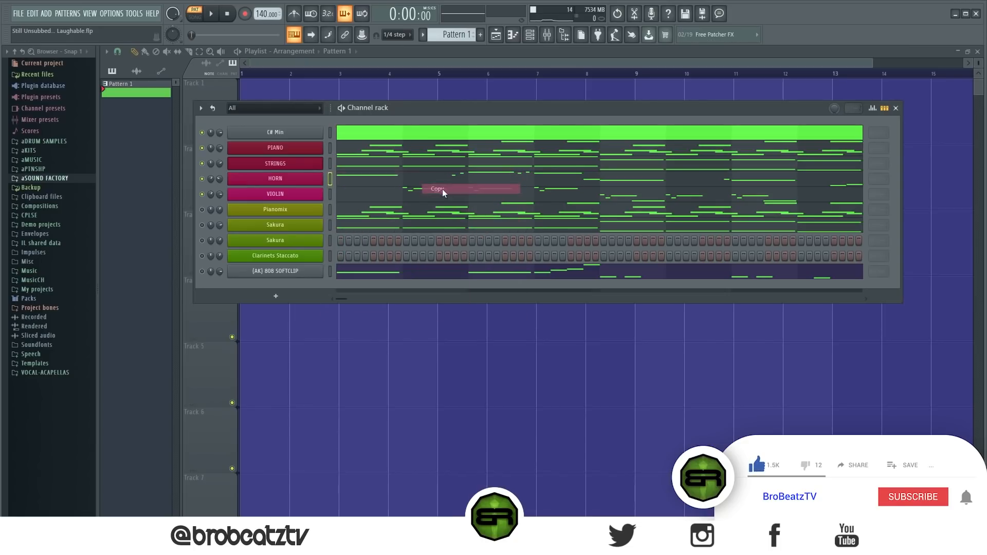
right_click(310, 240)
left_click(437, 260)
right_click(294, 193)
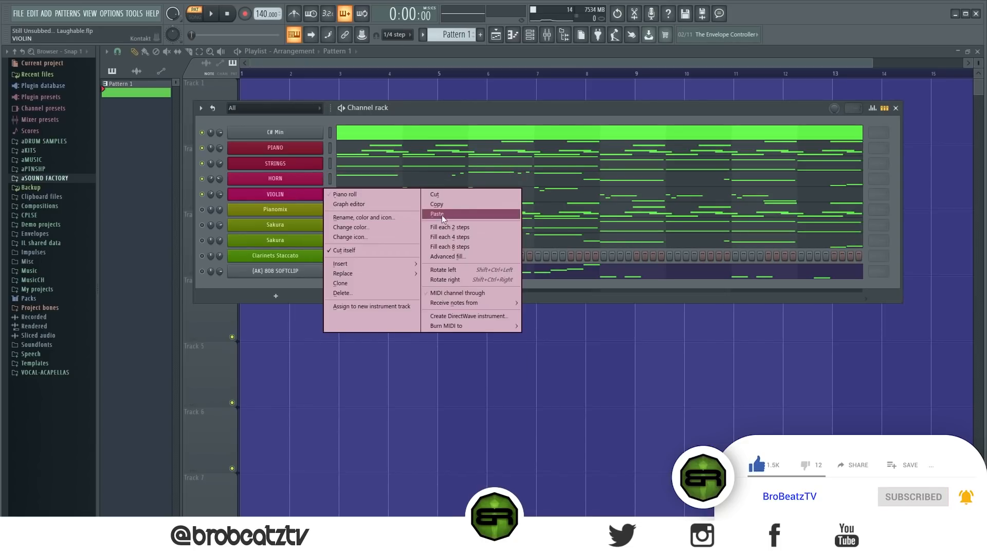
left_click(442, 203)
right_click(325, 256)
left_click(433, 276)
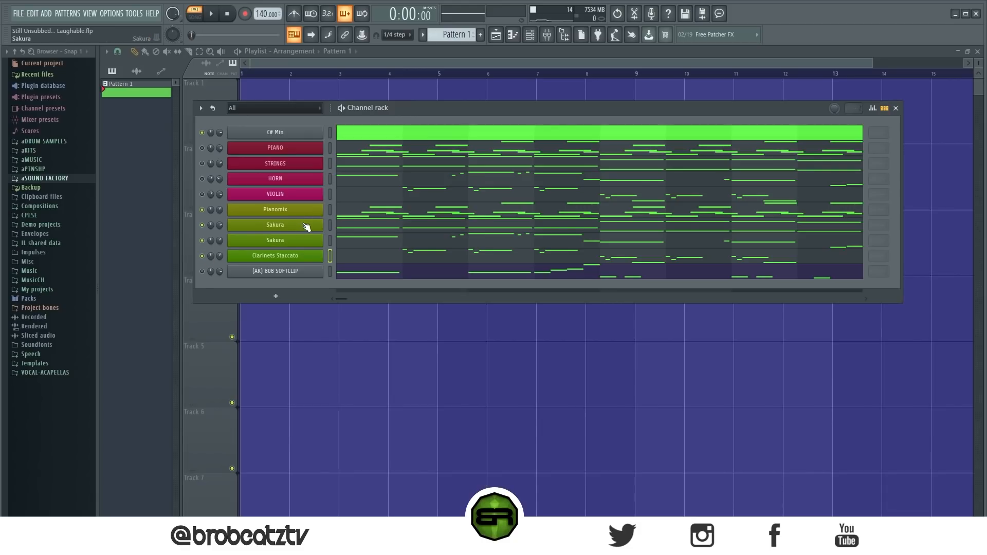
Step: Look at the Pianomix instrument's FLEX preset and play its part on its own
left_click(291, 208)
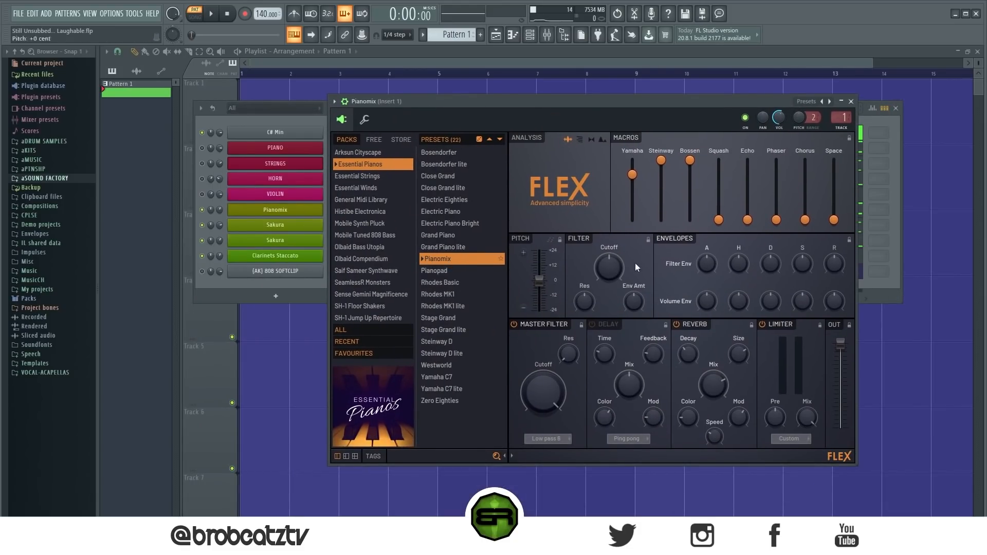
left_click(851, 101)
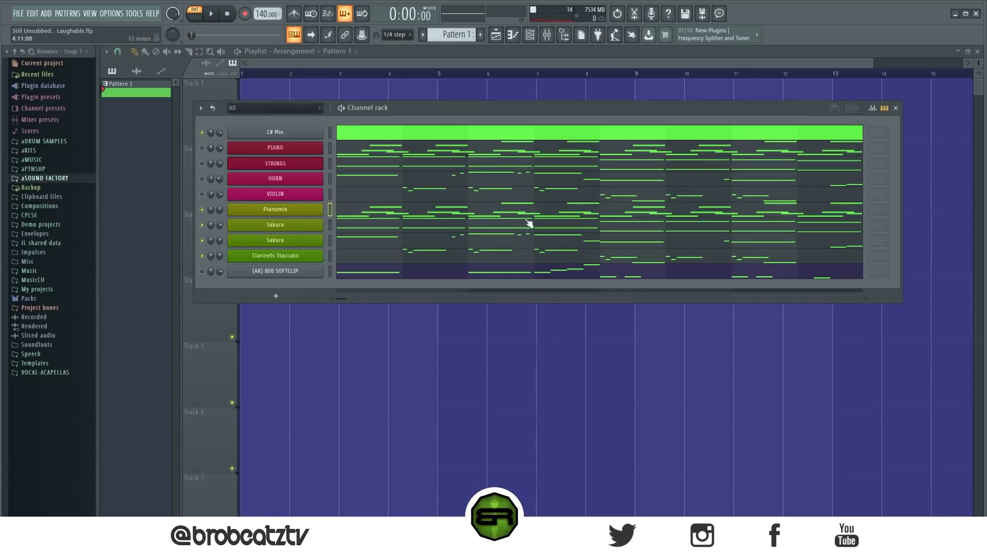
key("space")
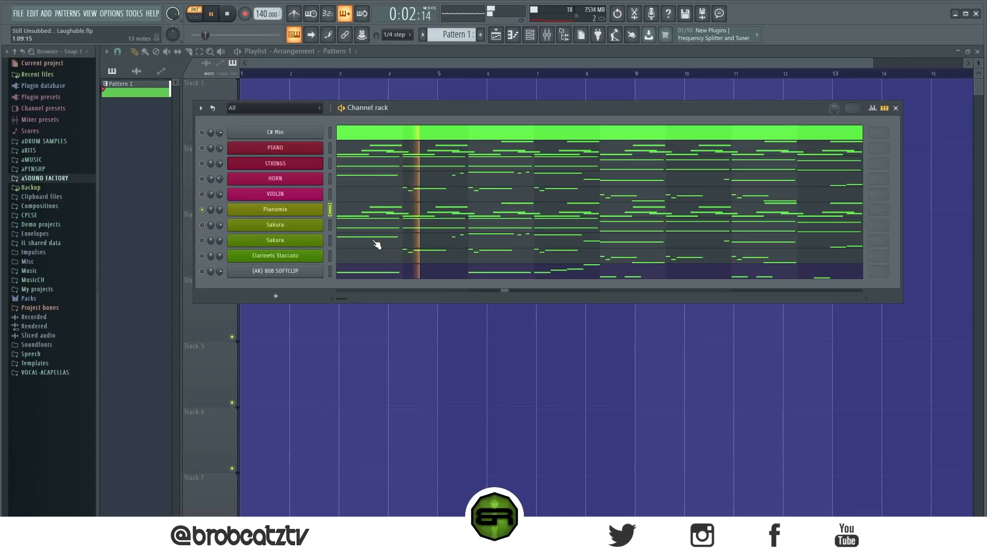
key("space")
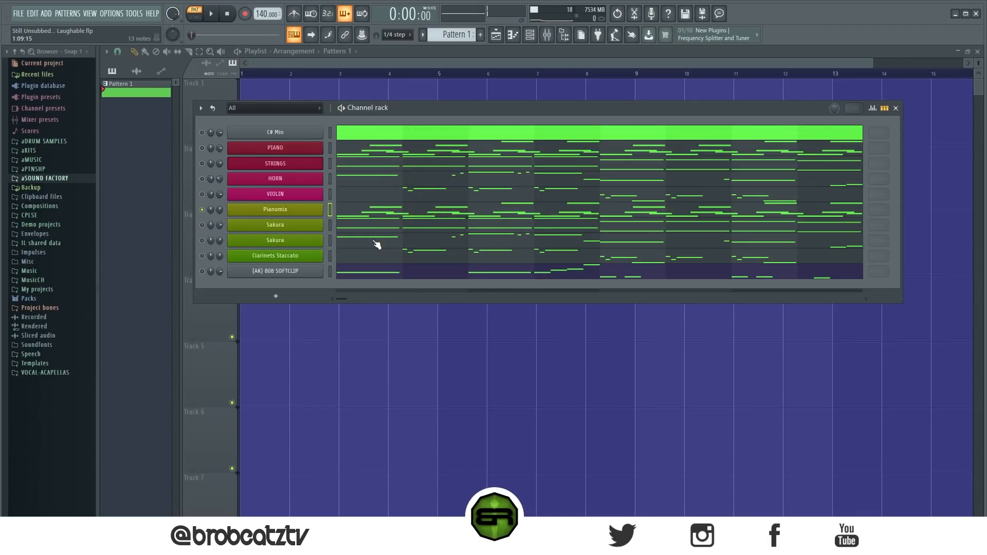
Step: Look at the first Sakura channel's preset in its library and play the channel together with Pianomix
left_click(307, 229)
left_click_drag(353, 177, 528, 128)
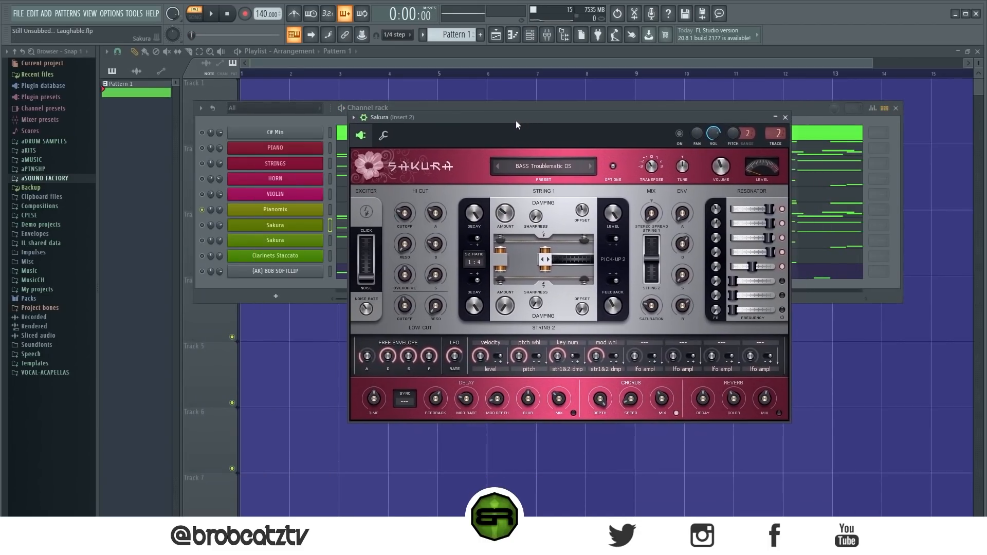
left_click(545, 168)
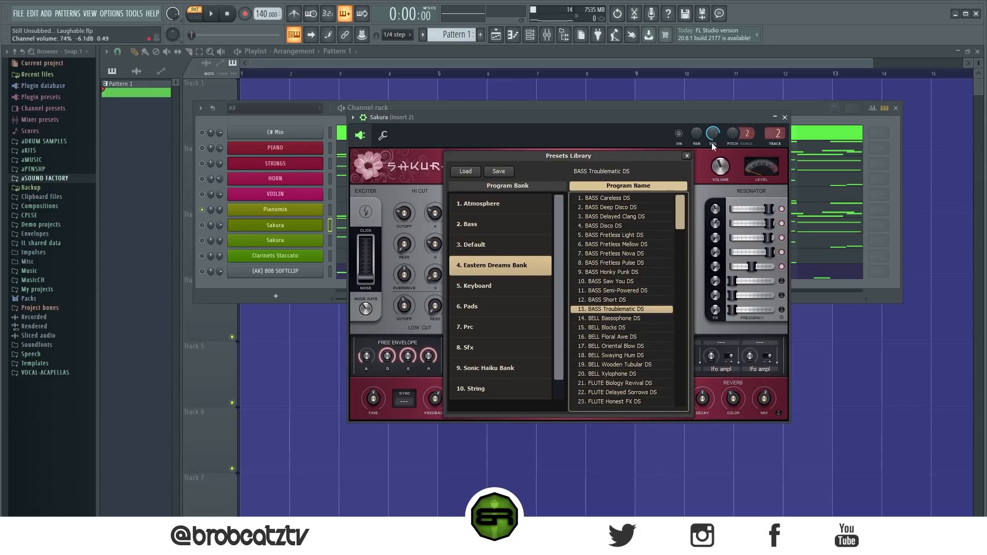
left_click(687, 155)
key("t")
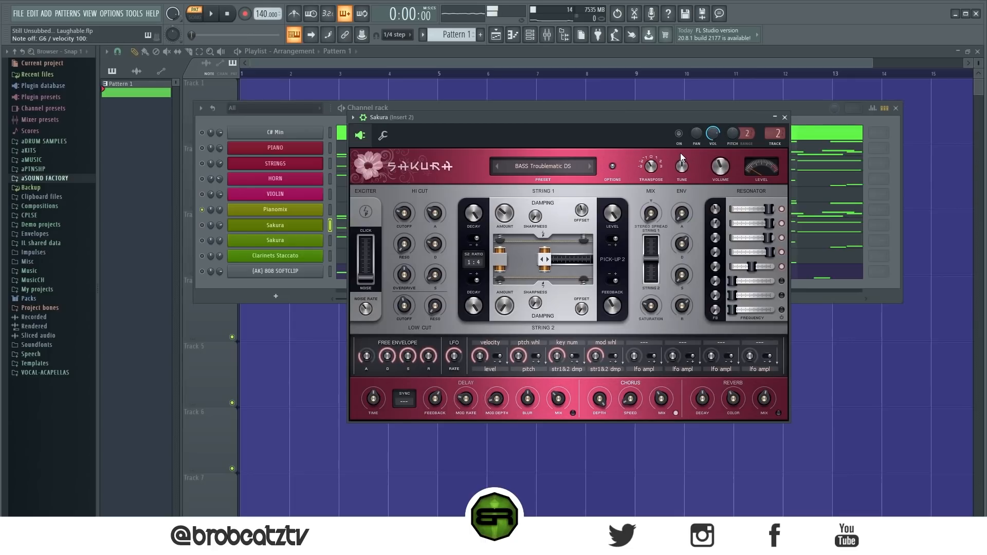
left_click(255, 225)
key("space")
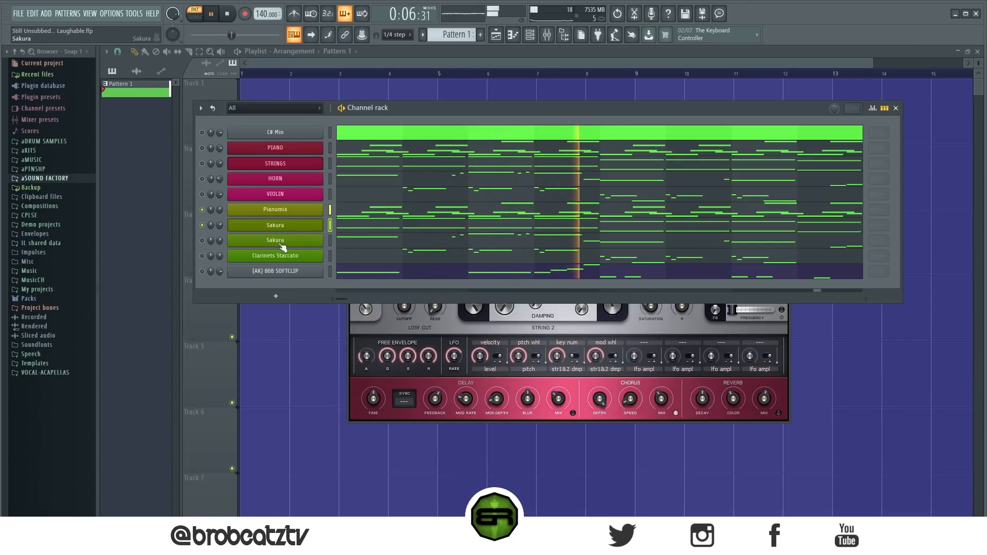
key("space")
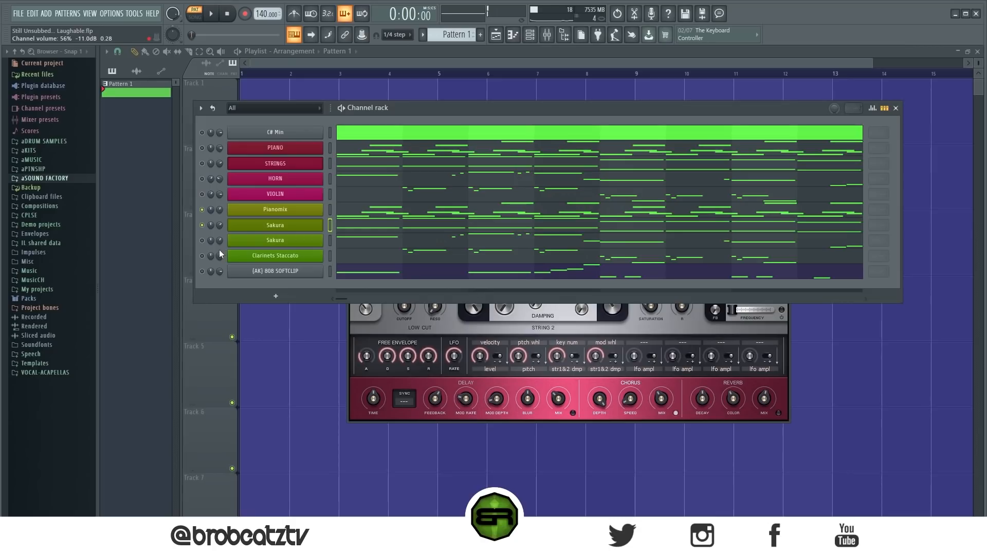
Step: Check the second Sakura channel's preset in its library and play the channel along with Pianomix and the first Sakura
left_click(275, 240)
left_click_drag(674, 172, 584, 152)
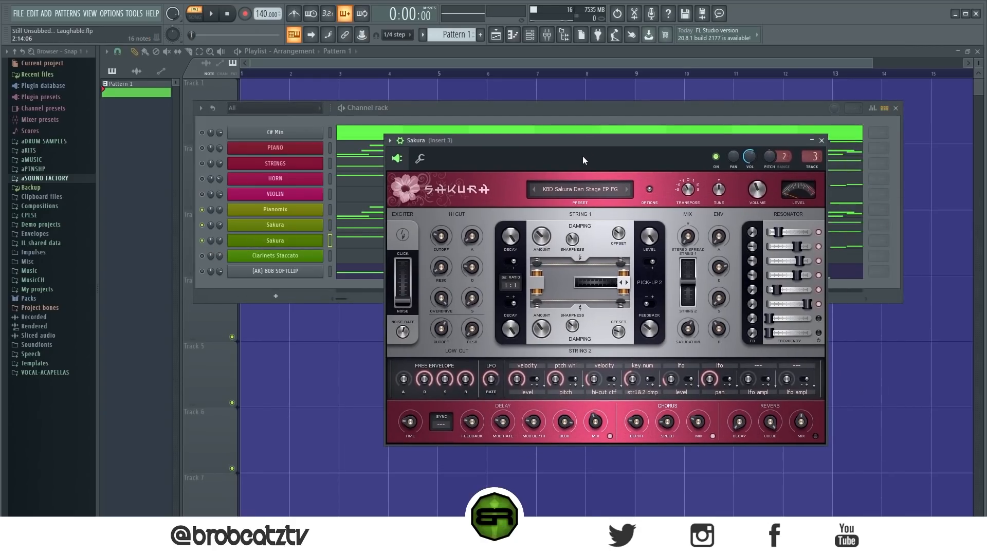
left_click(562, 189)
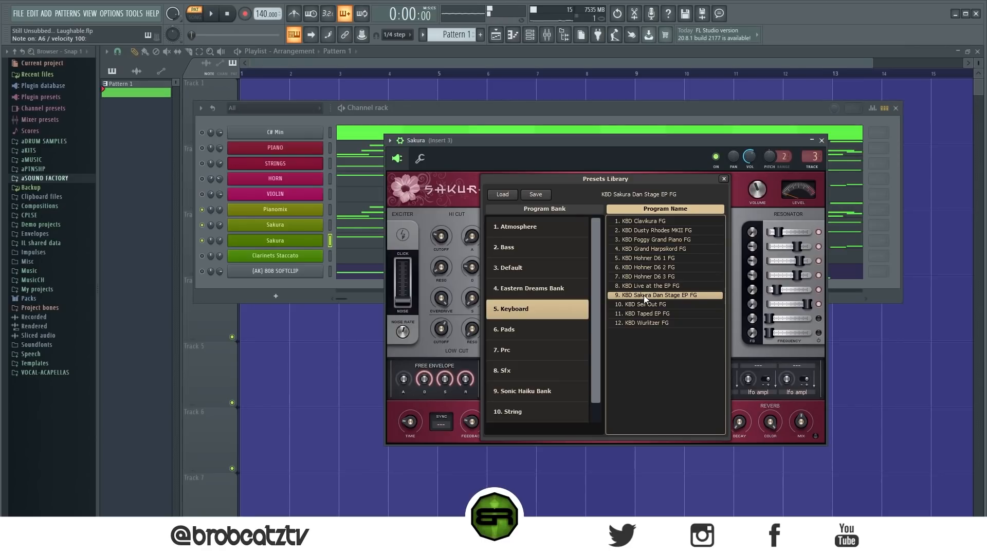
left_click(275, 240)
key("space")
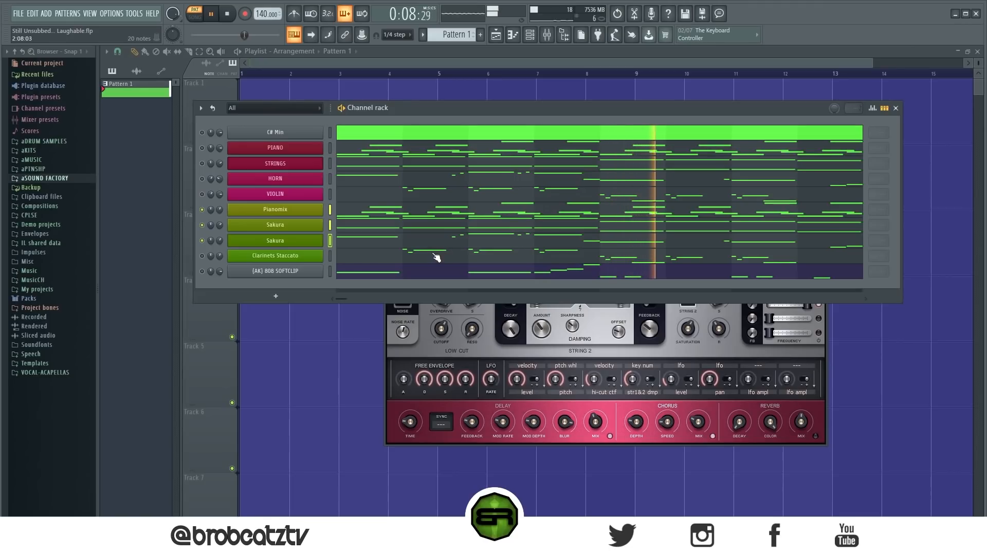
key("space")
Step: Look at the Clarinets Staccato channel's FLEX preset and play all four stock-instrument layers together
left_click(307, 256)
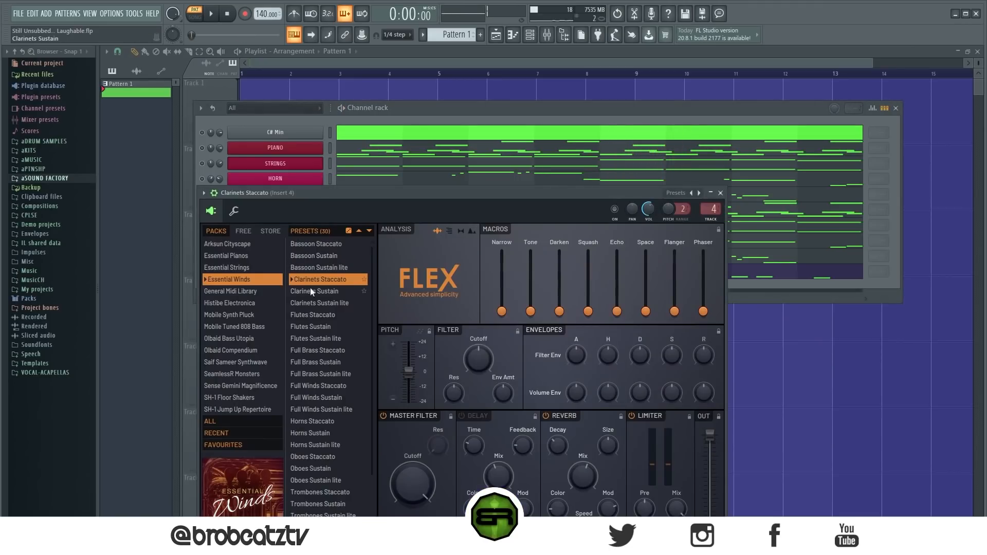
left_click_drag(381, 196, 507, 110)
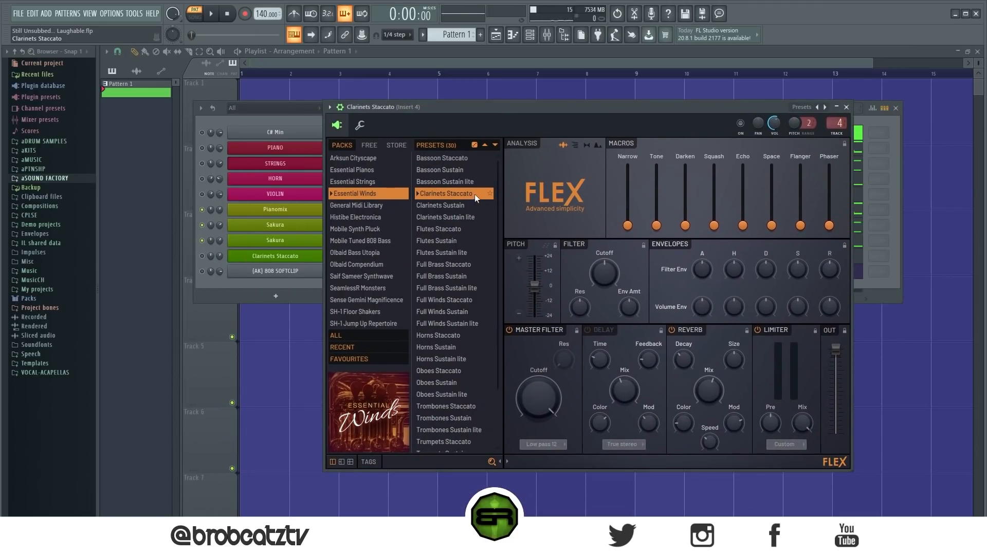
left_click(225, 289)
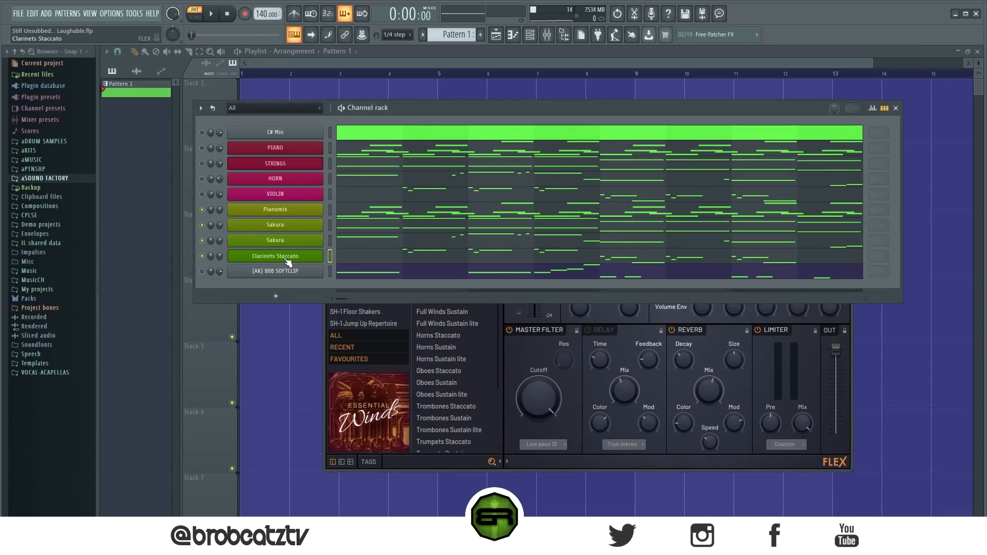
key("space")
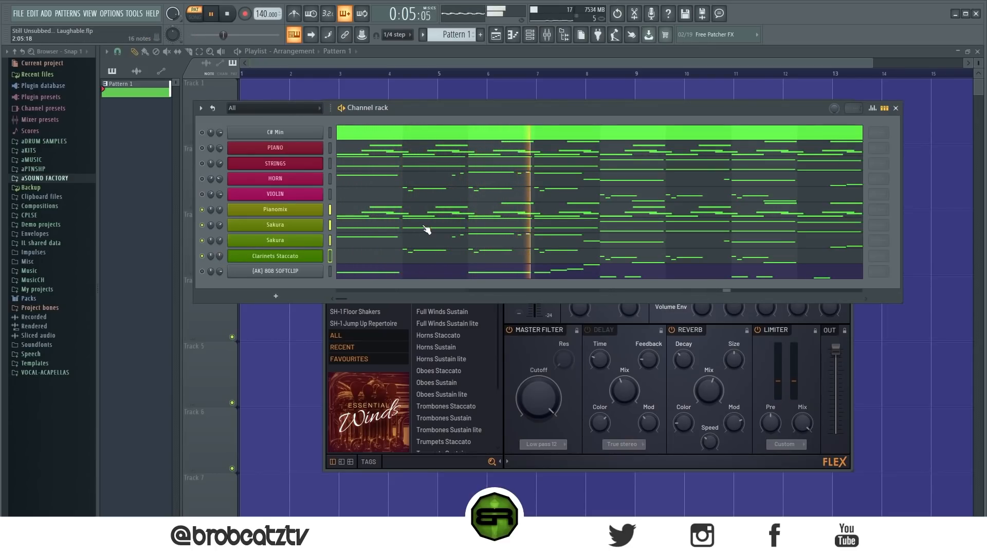
Step: Unmute the 808 SOFTCLIP channel and play it with the stock-instrument layers, and compare that with the original layers
left_click(204, 273)
key("space")
key("space")
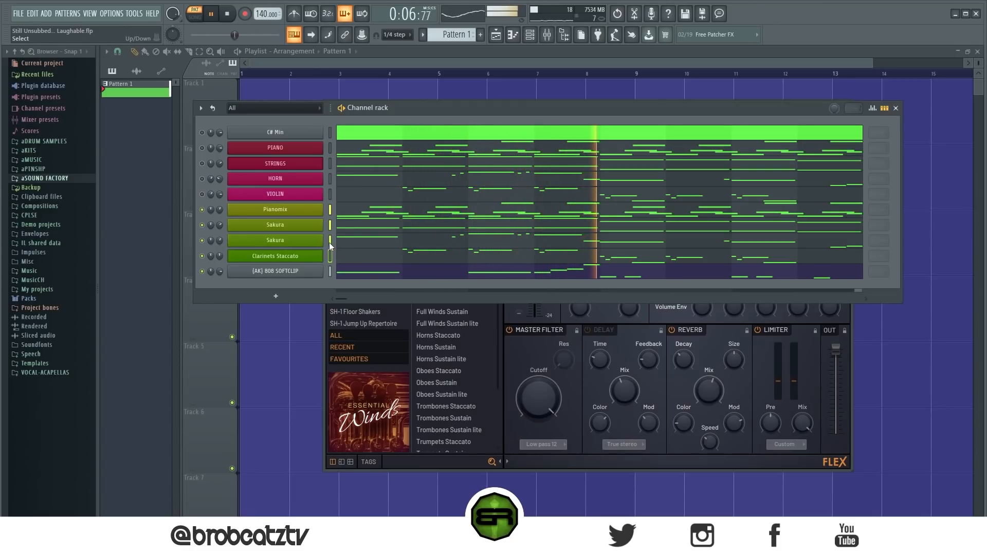
key("space")
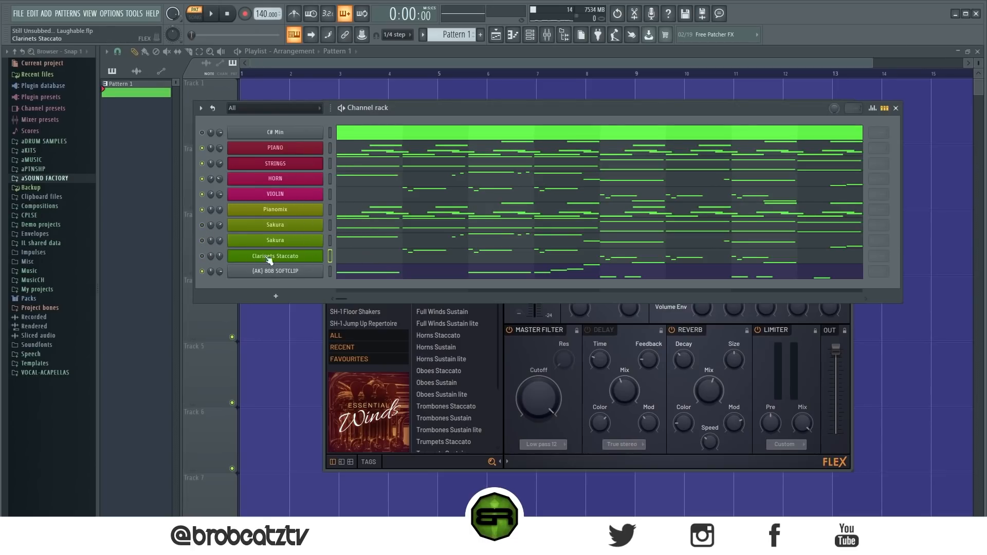
key("space")
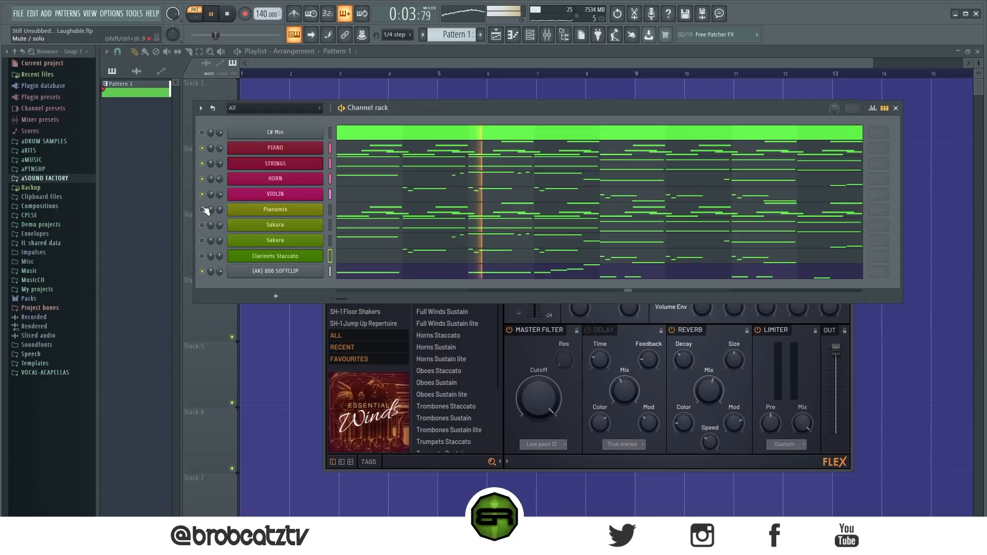
key("space")
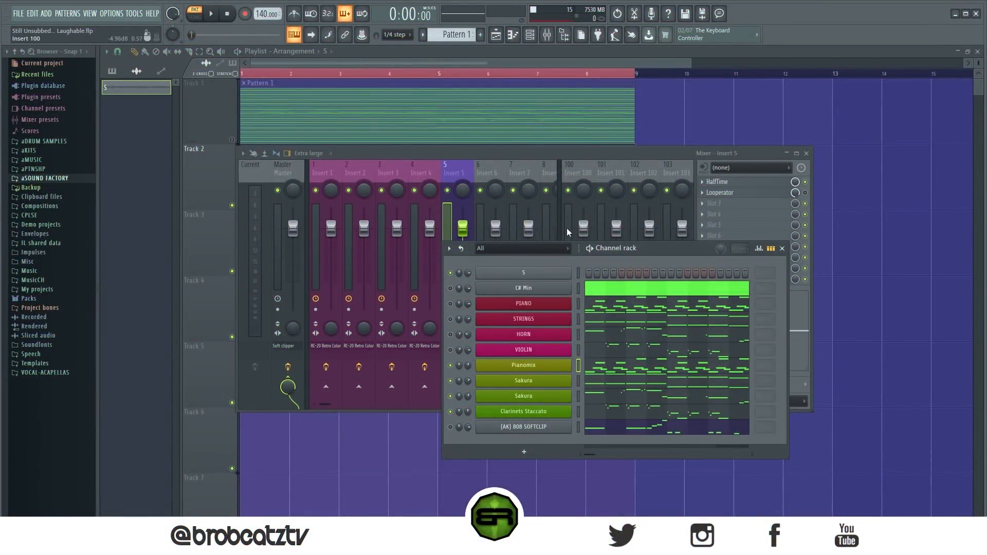
Step: Hide the channel rack and examine the RC-20 Retro Color settings on mixer Insert 1
left_click_drag(603, 247, 618, 155)
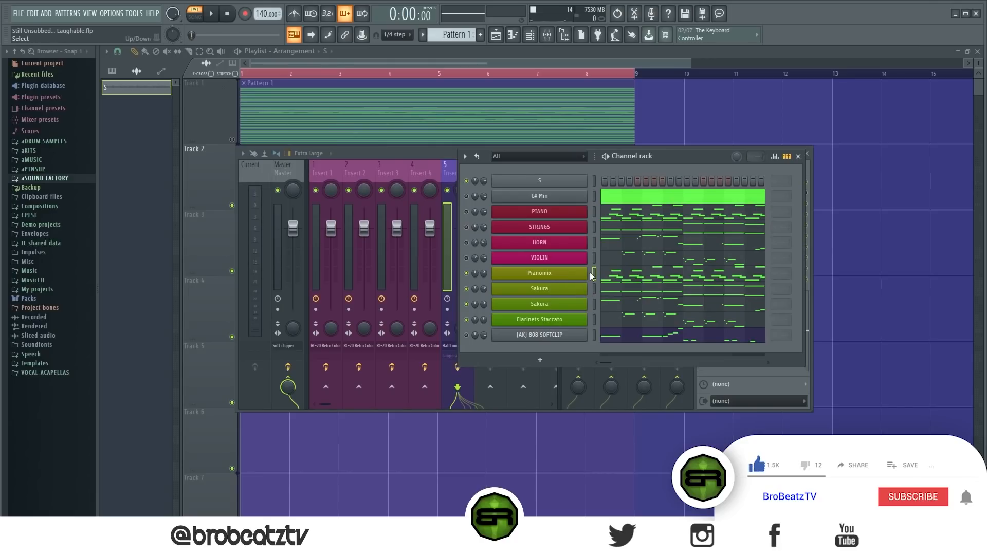
left_click_drag(614, 155, 587, 182)
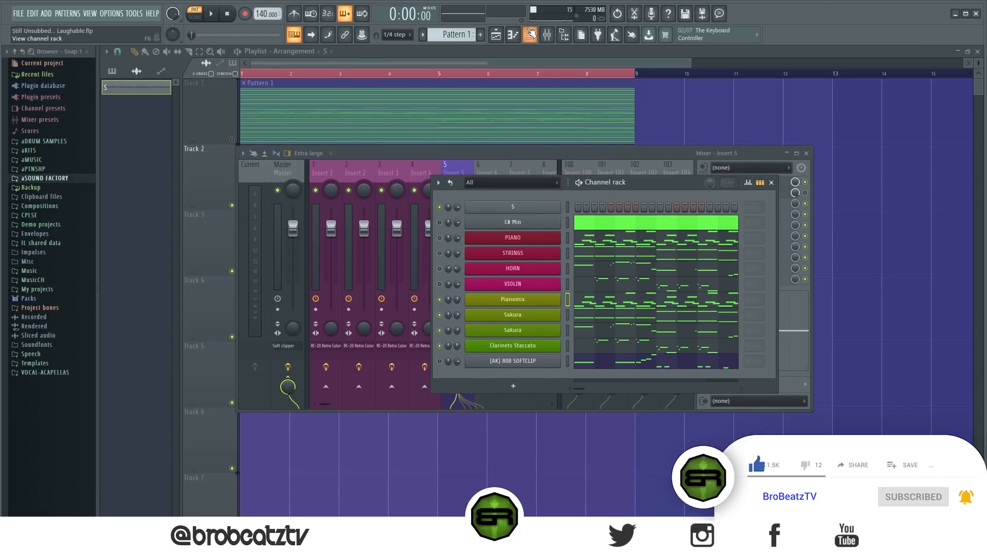
left_click(530, 35)
left_click(327, 171)
left_click(728, 181)
left_click_drag(494, 99, 478, 123)
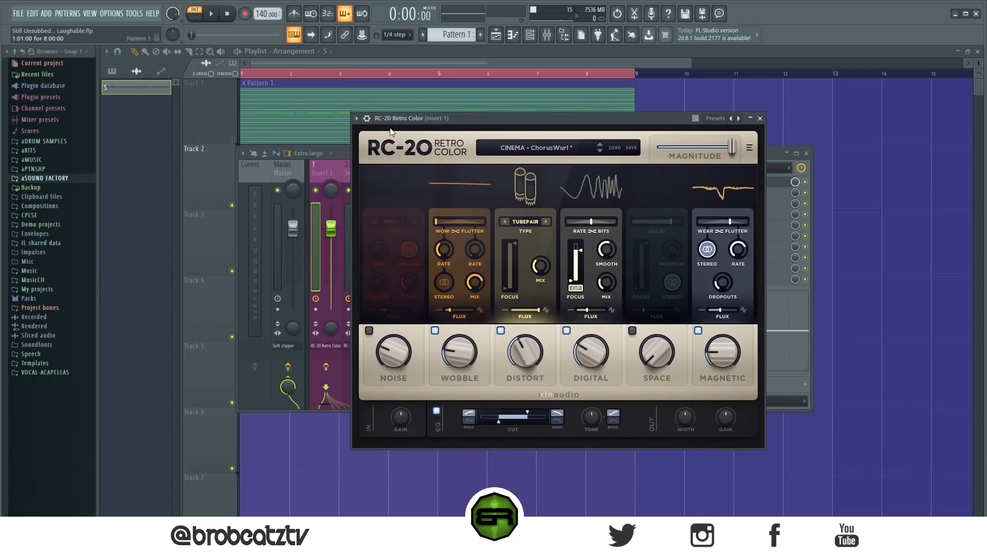
left_click_drag(471, 122, 464, 124)
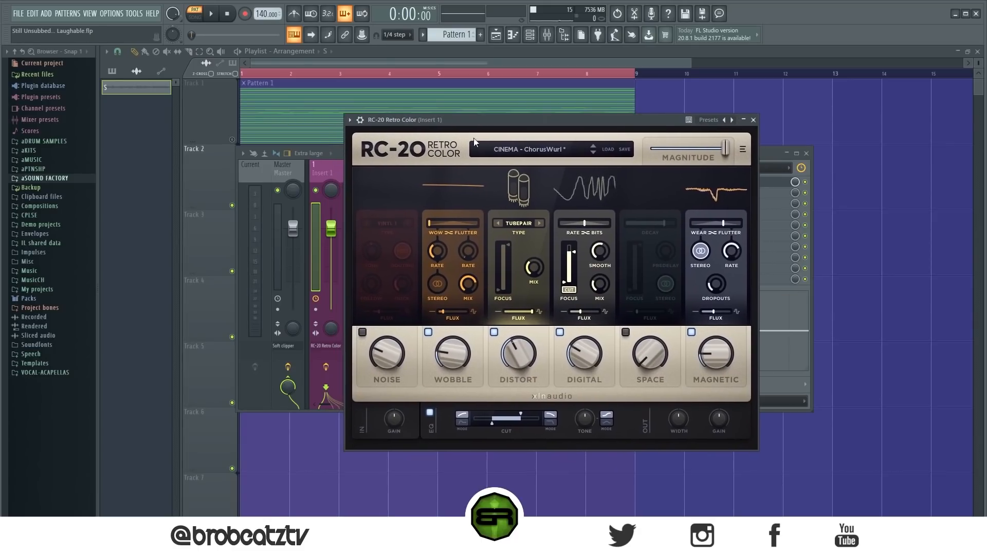
left_click(753, 121)
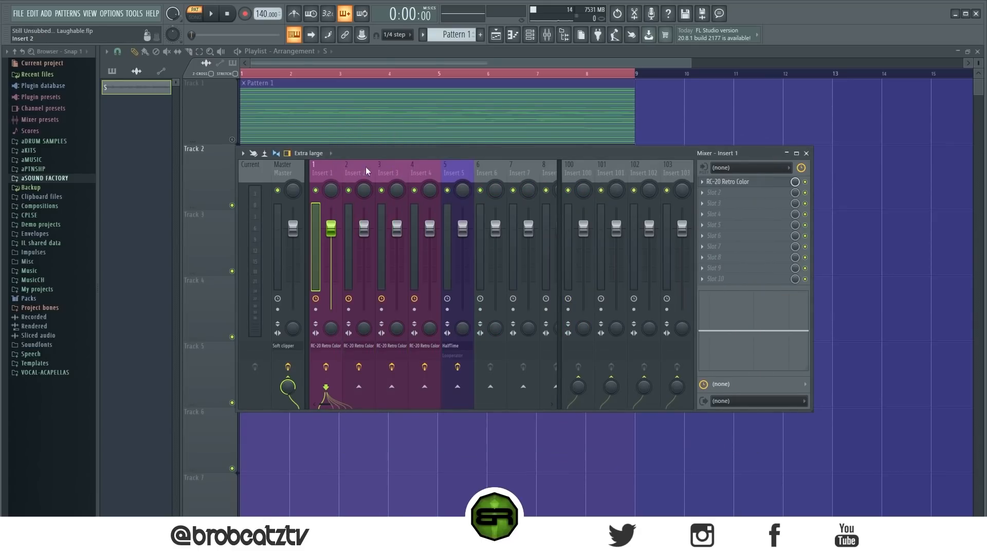
Step: Examine the RC-20 Retro Color presets on mixer Inserts 2 and 3, leaving the loaded presets as they are
left_click(369, 168)
left_click(731, 182)
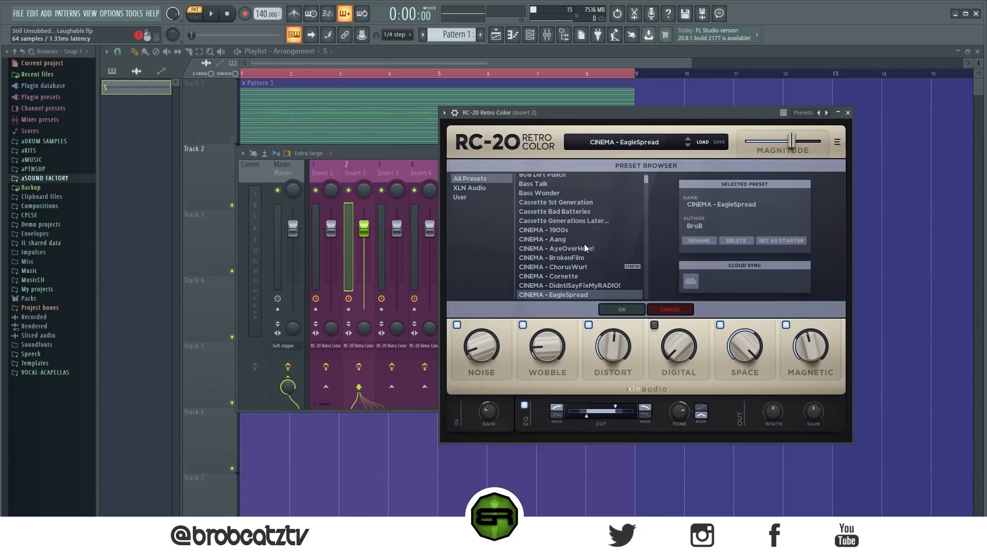
left_click(670, 309)
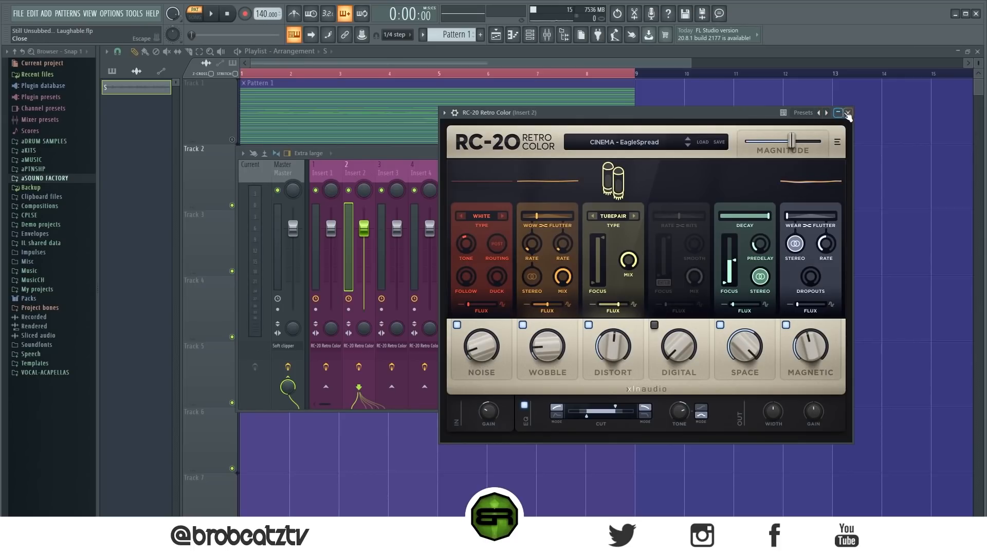
left_click(848, 113)
left_click(386, 169)
left_click(725, 182)
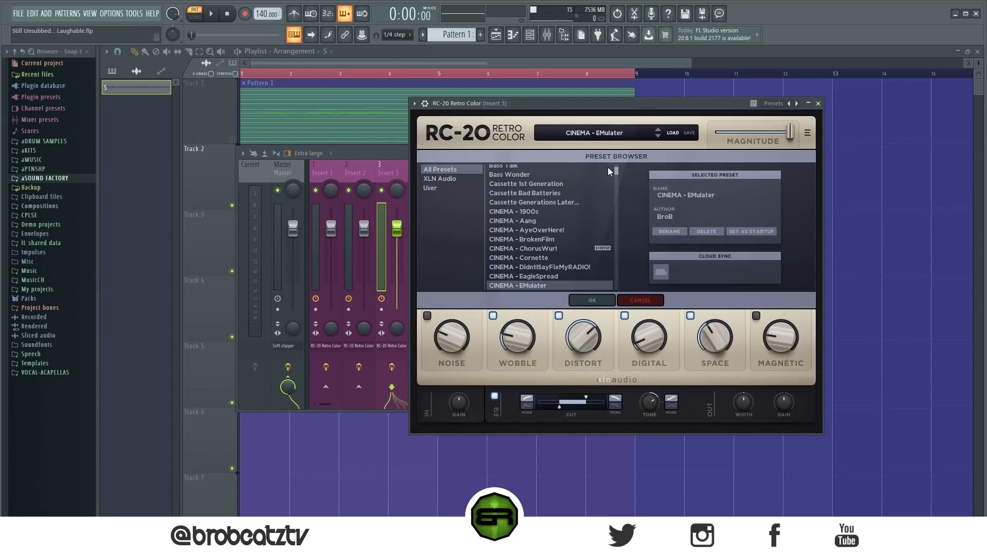
left_click(640, 300)
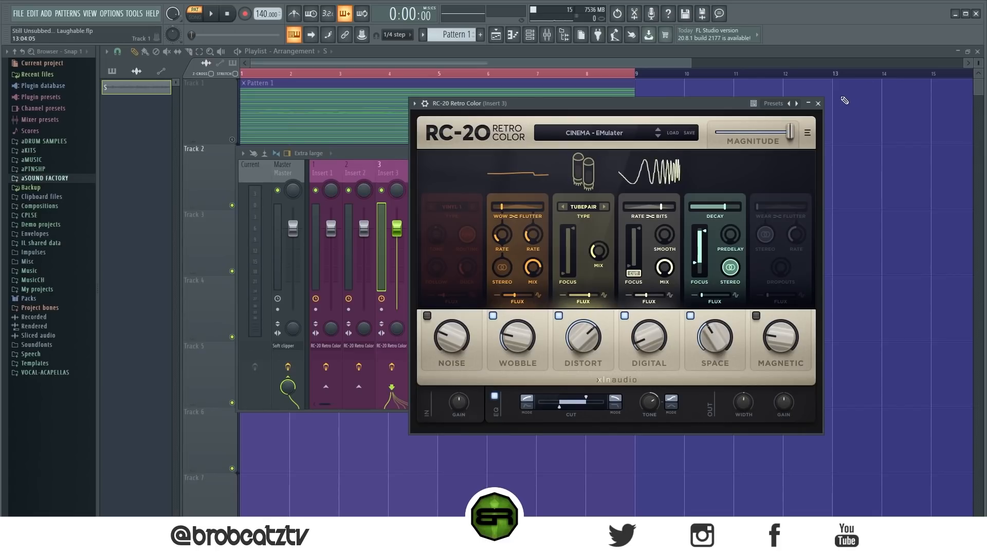
left_click(817, 103)
Step: Inspect RC-20 Retro Color on mixer Insert 4 and switch off its Space module
left_click(419, 174)
left_click(740, 182)
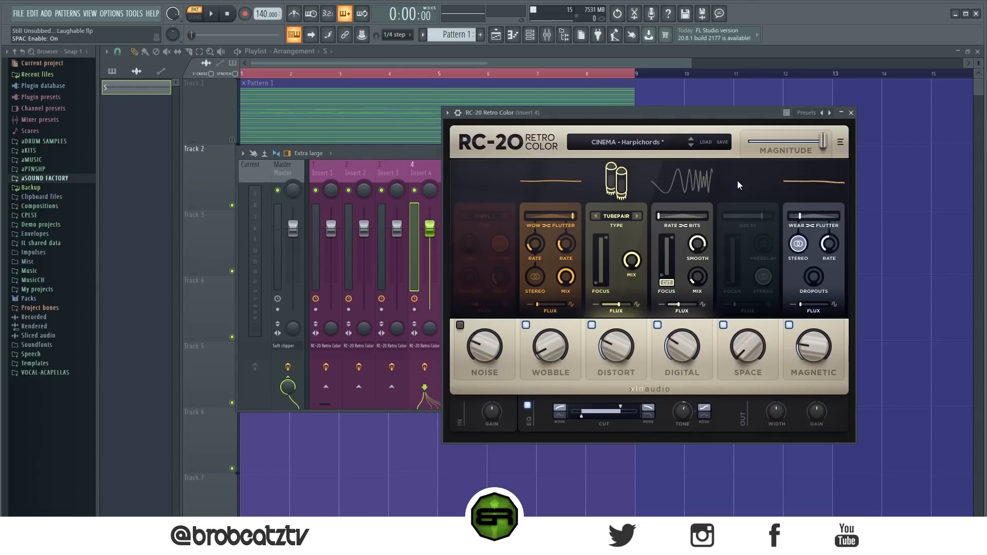
left_click(723, 325)
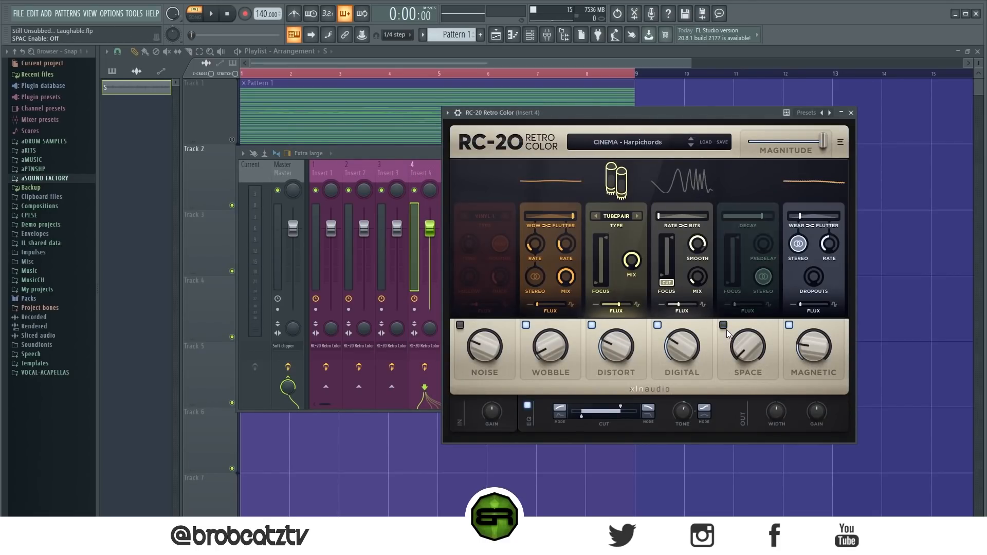
left_click(851, 113)
Step: Play the pattern while soloing mixer Inserts 1, 2, 3 and 4 in turn to hear each processed layer
left_click(309, 174)
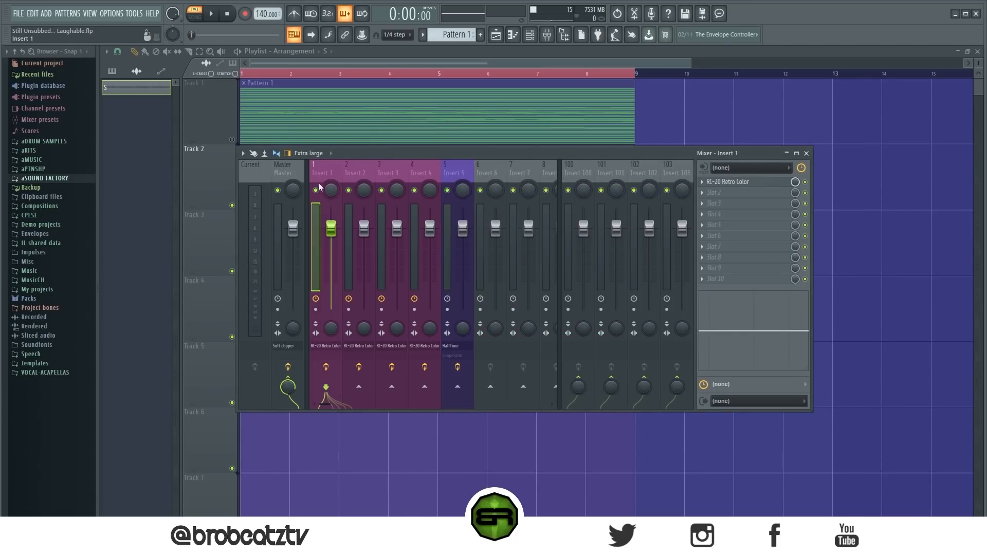
right_click(316, 191)
key("space")
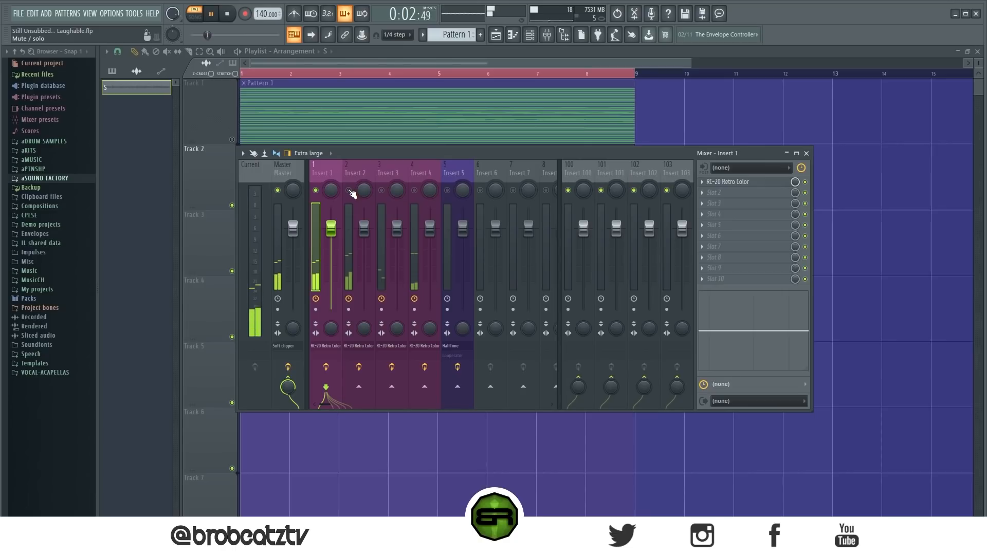
right_click(349, 191)
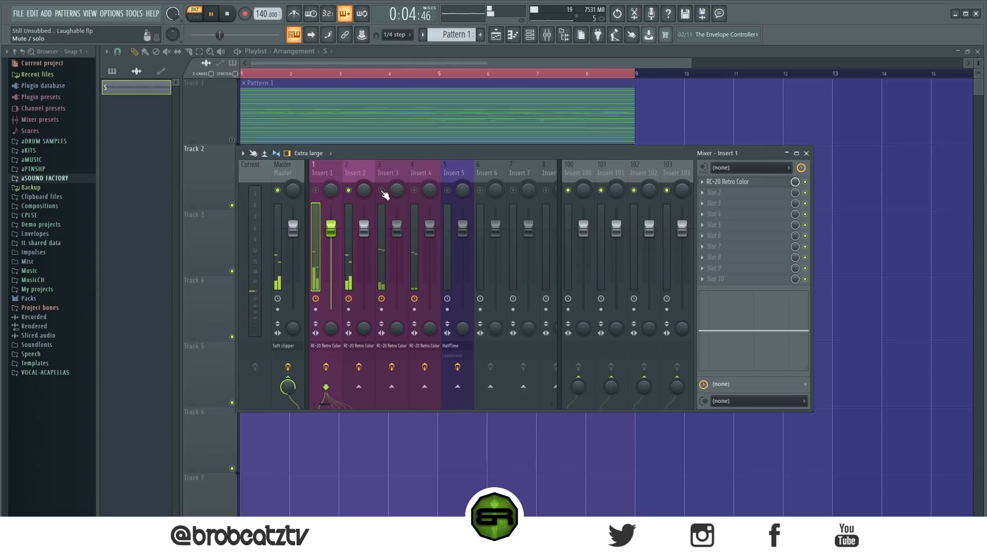
right_click(383, 192)
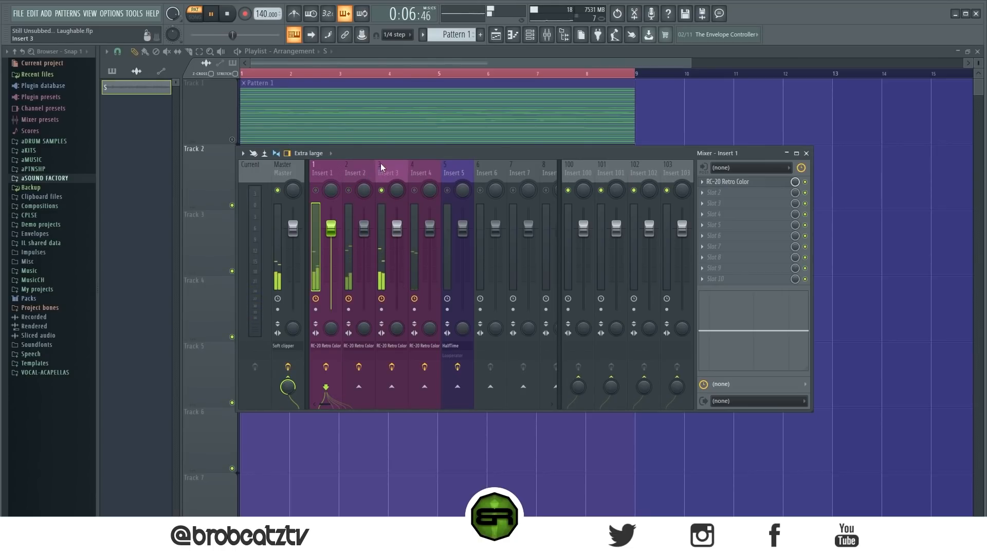
right_click(414, 191)
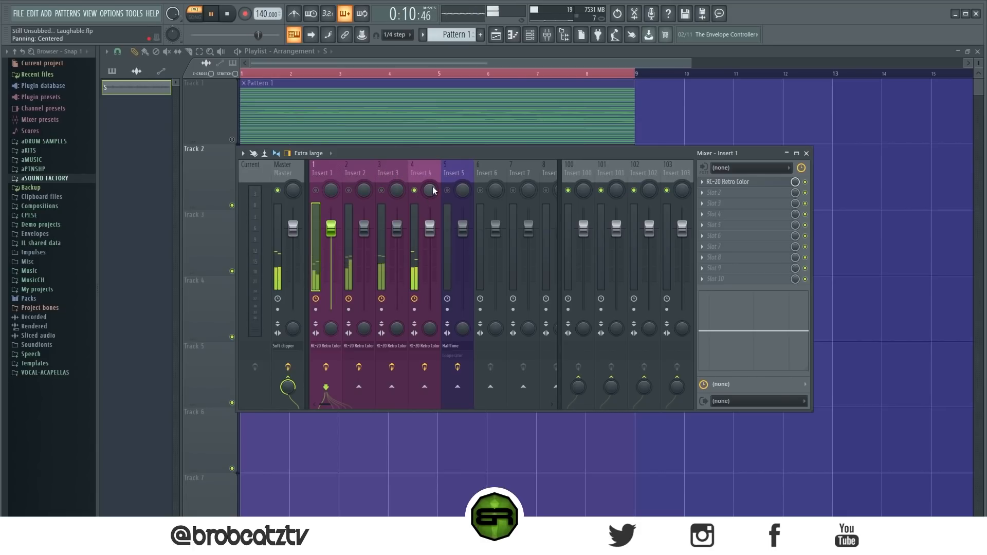
key("space")
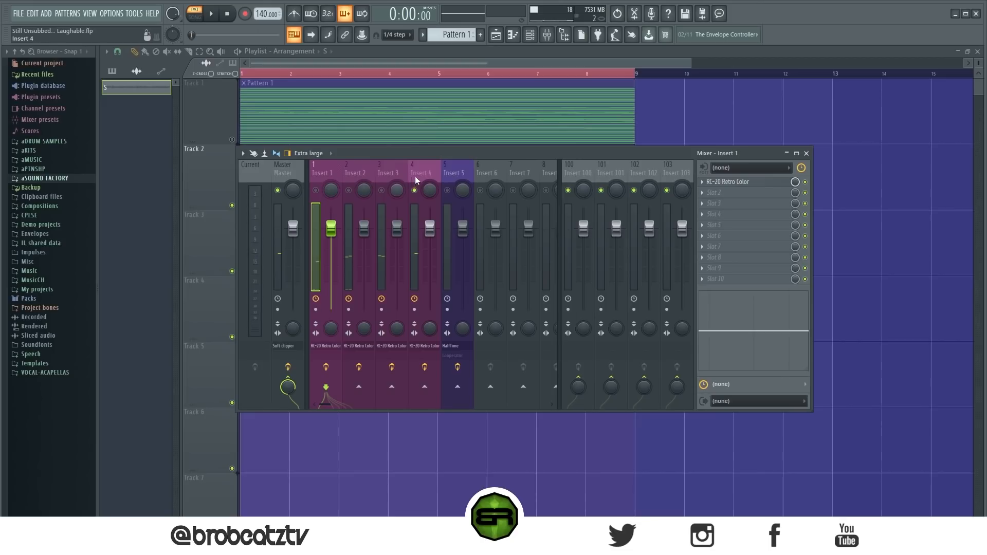
Step: Move the mixer clear of the audio clip on playlist Track 2 and show Insert 5's effects chain
left_click_drag(485, 154, 556, 211)
left_click_drag(444, 210, 338, 206)
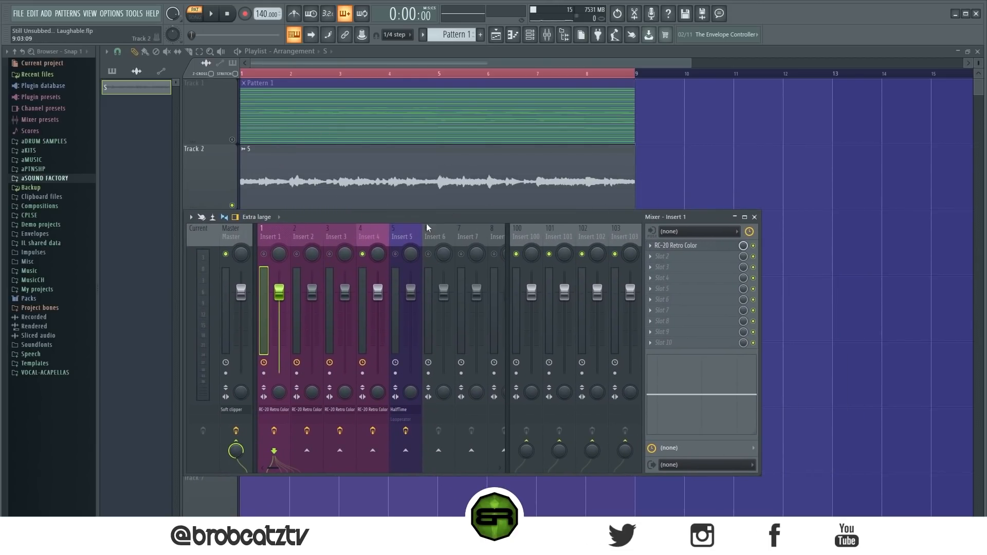
left_click(406, 234)
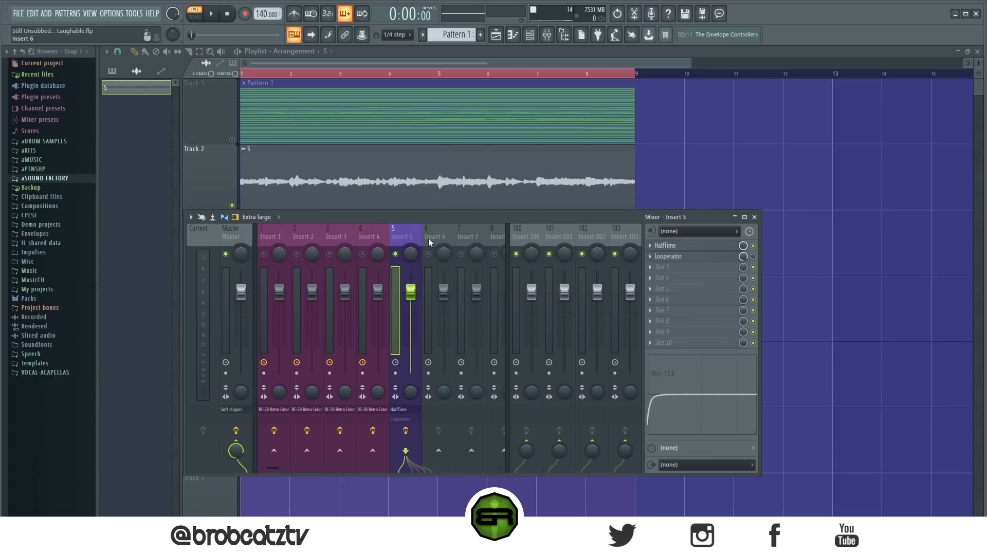
Step: Inspect HalfTime's settings on mixer Insert 5 and the sampler settings of the audio clip on playlist Track 2
left_click(682, 247)
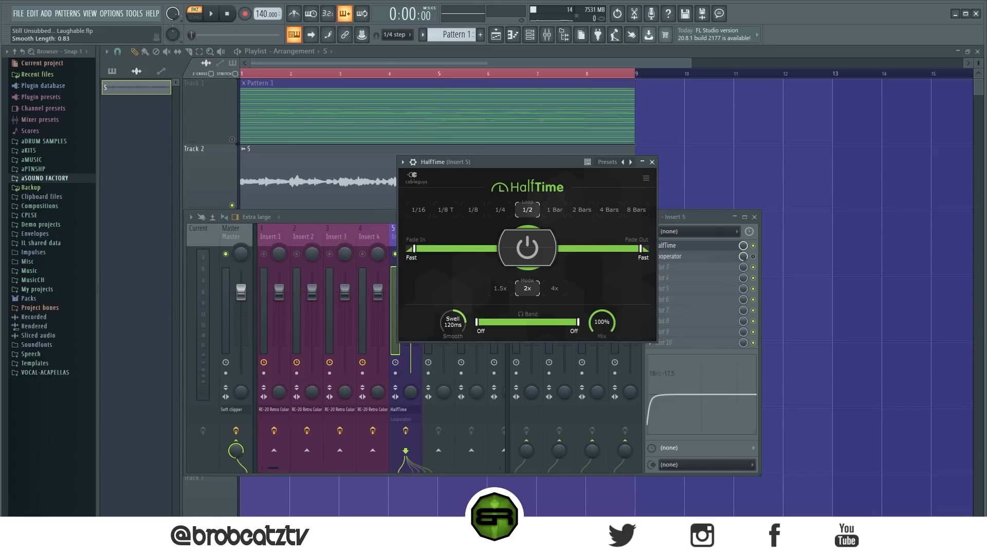
left_click(653, 162)
left_click_drag(596, 221, 651, 223)
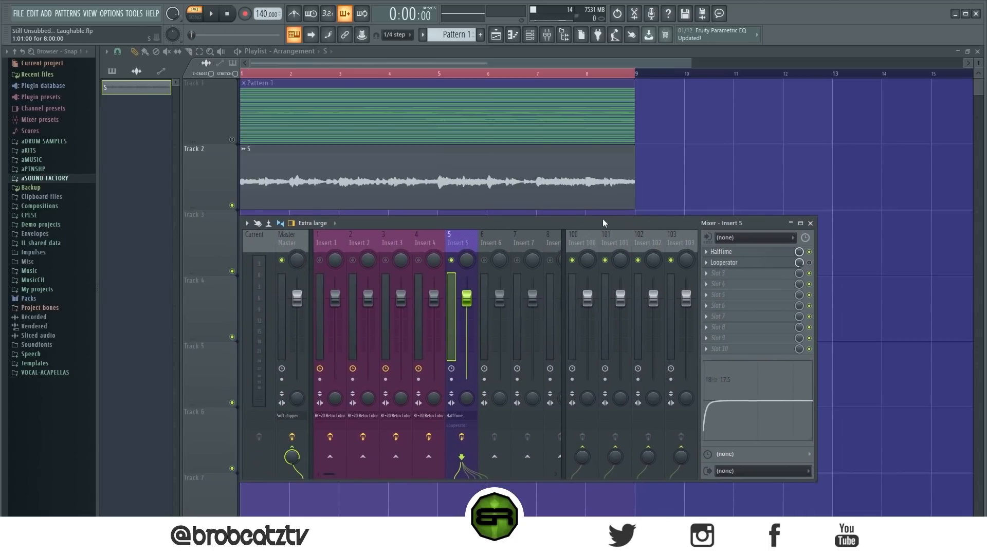
double_click(312, 182)
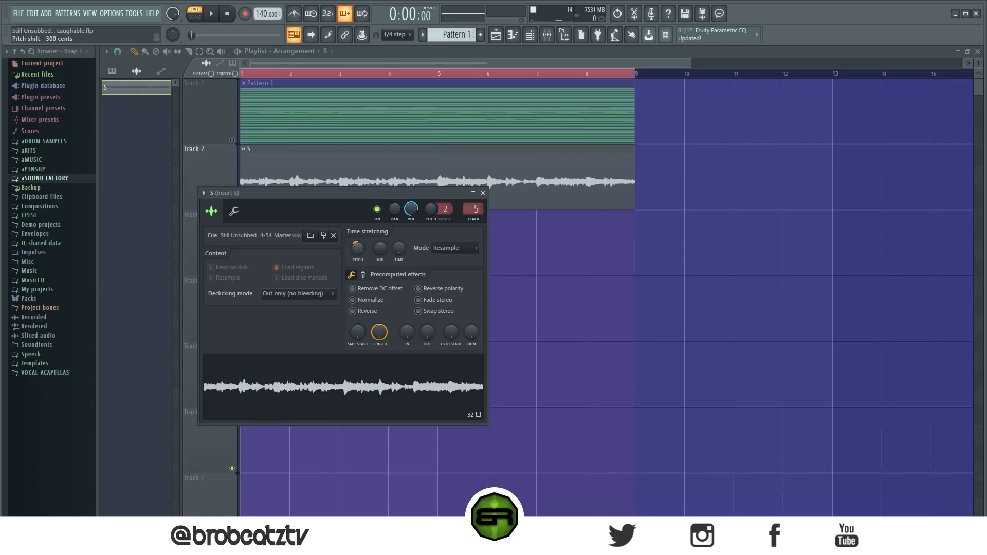
left_click(482, 192)
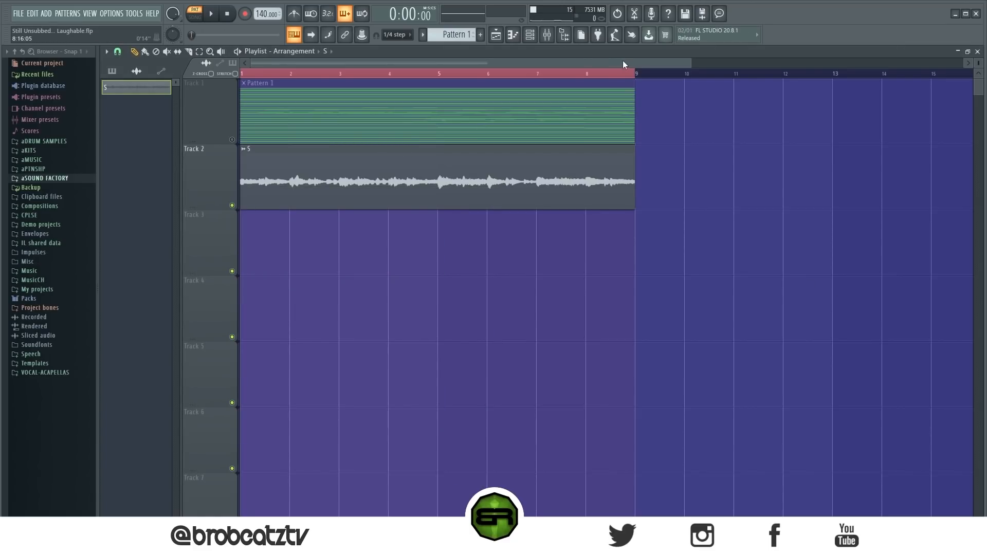
Step: Play the arrangement in song mode to hear HalfTime on Insert 5, stop playback and enable the Looperator effect
left_click(548, 35)
left_click(210, 13)
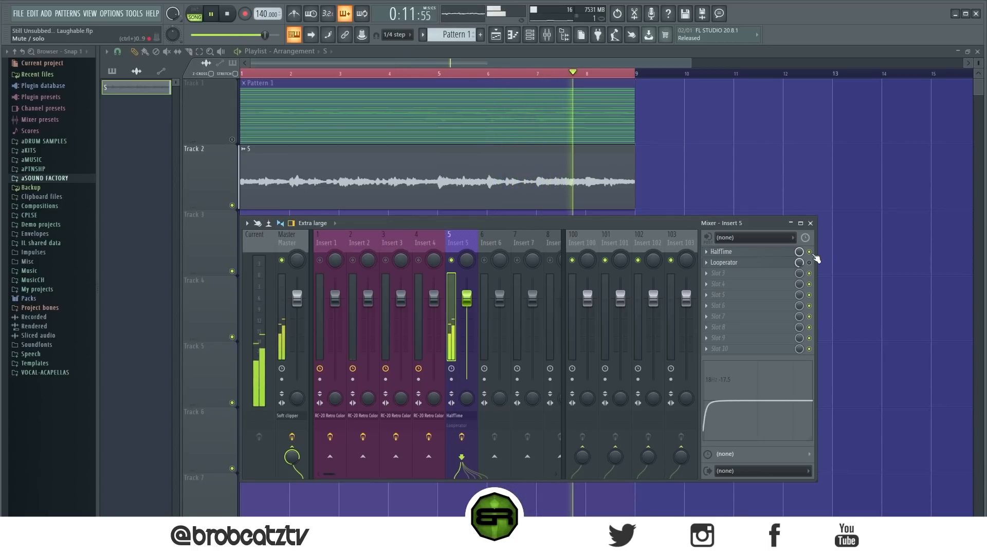
key("space")
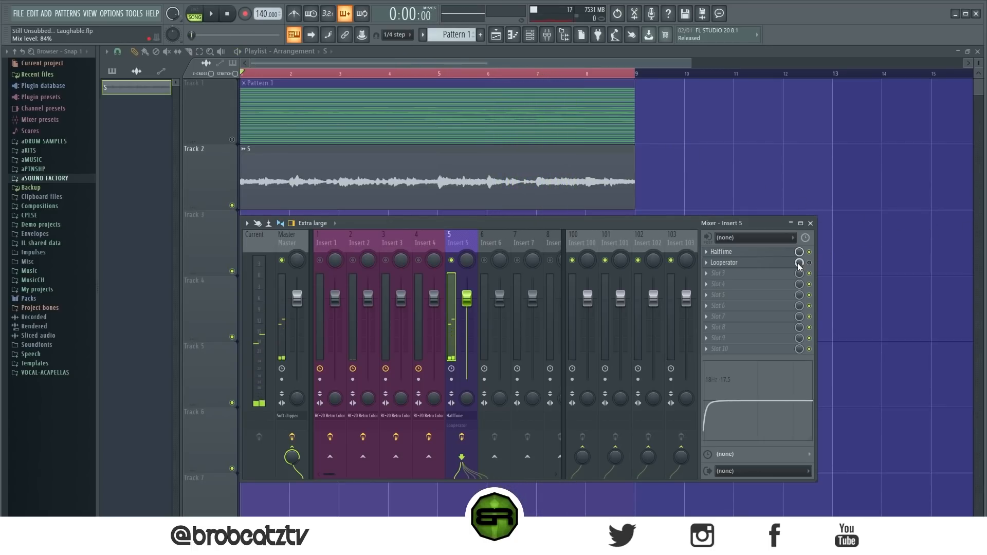
Step: Browse Looperator's presets on Insert 5, keep "Default but better", and play the song to hear the effect
left_click(763, 264)
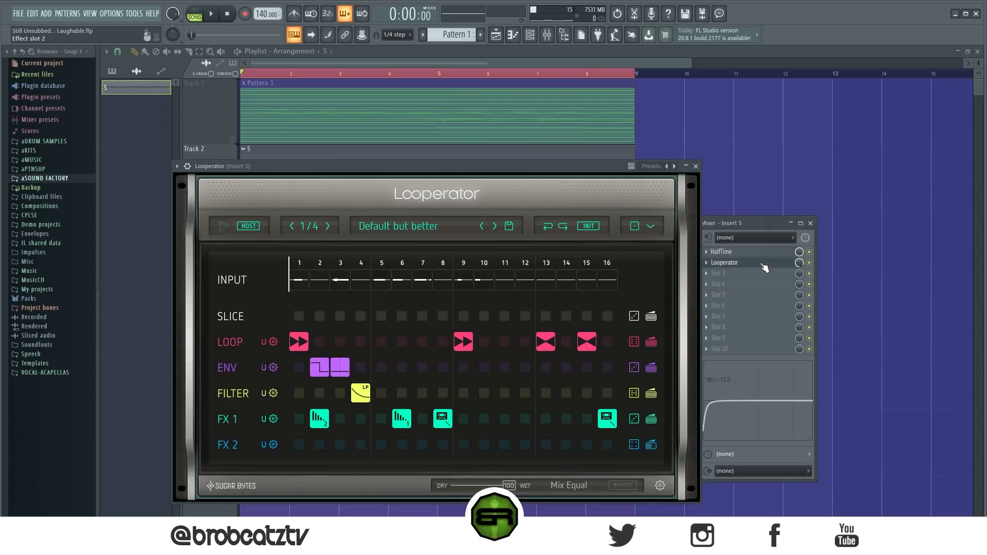
left_click(403, 227)
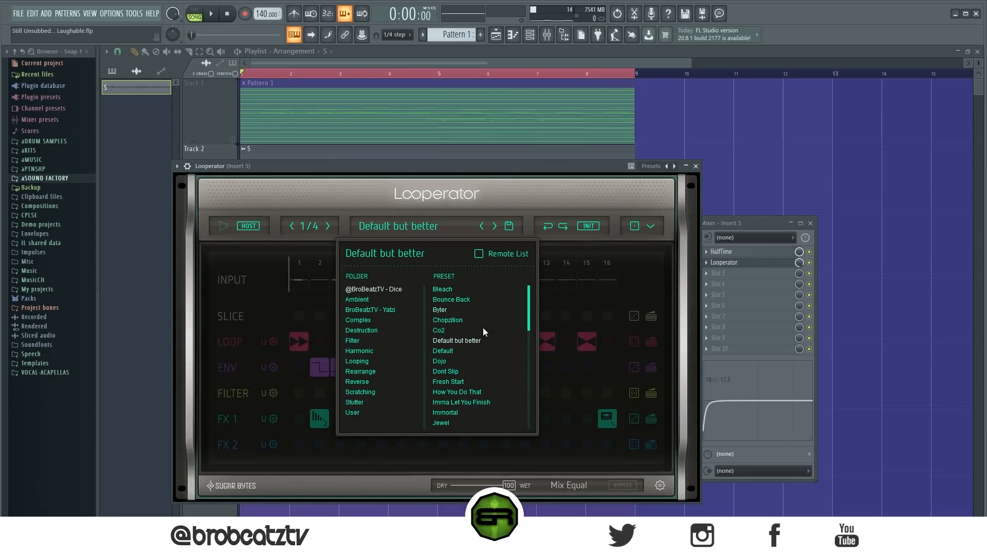
left_click(588, 280)
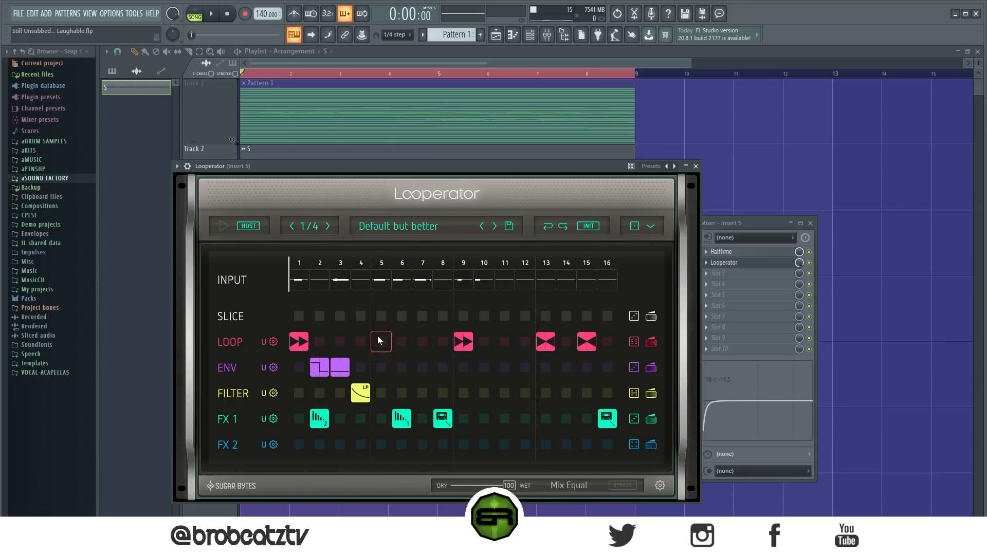
left_click_drag(574, 166, 627, 171)
key("space")
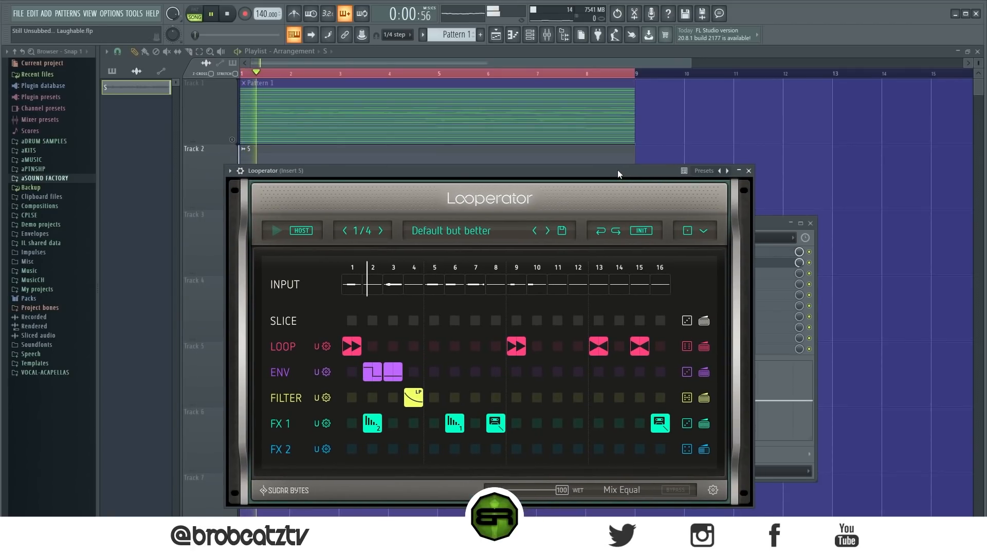